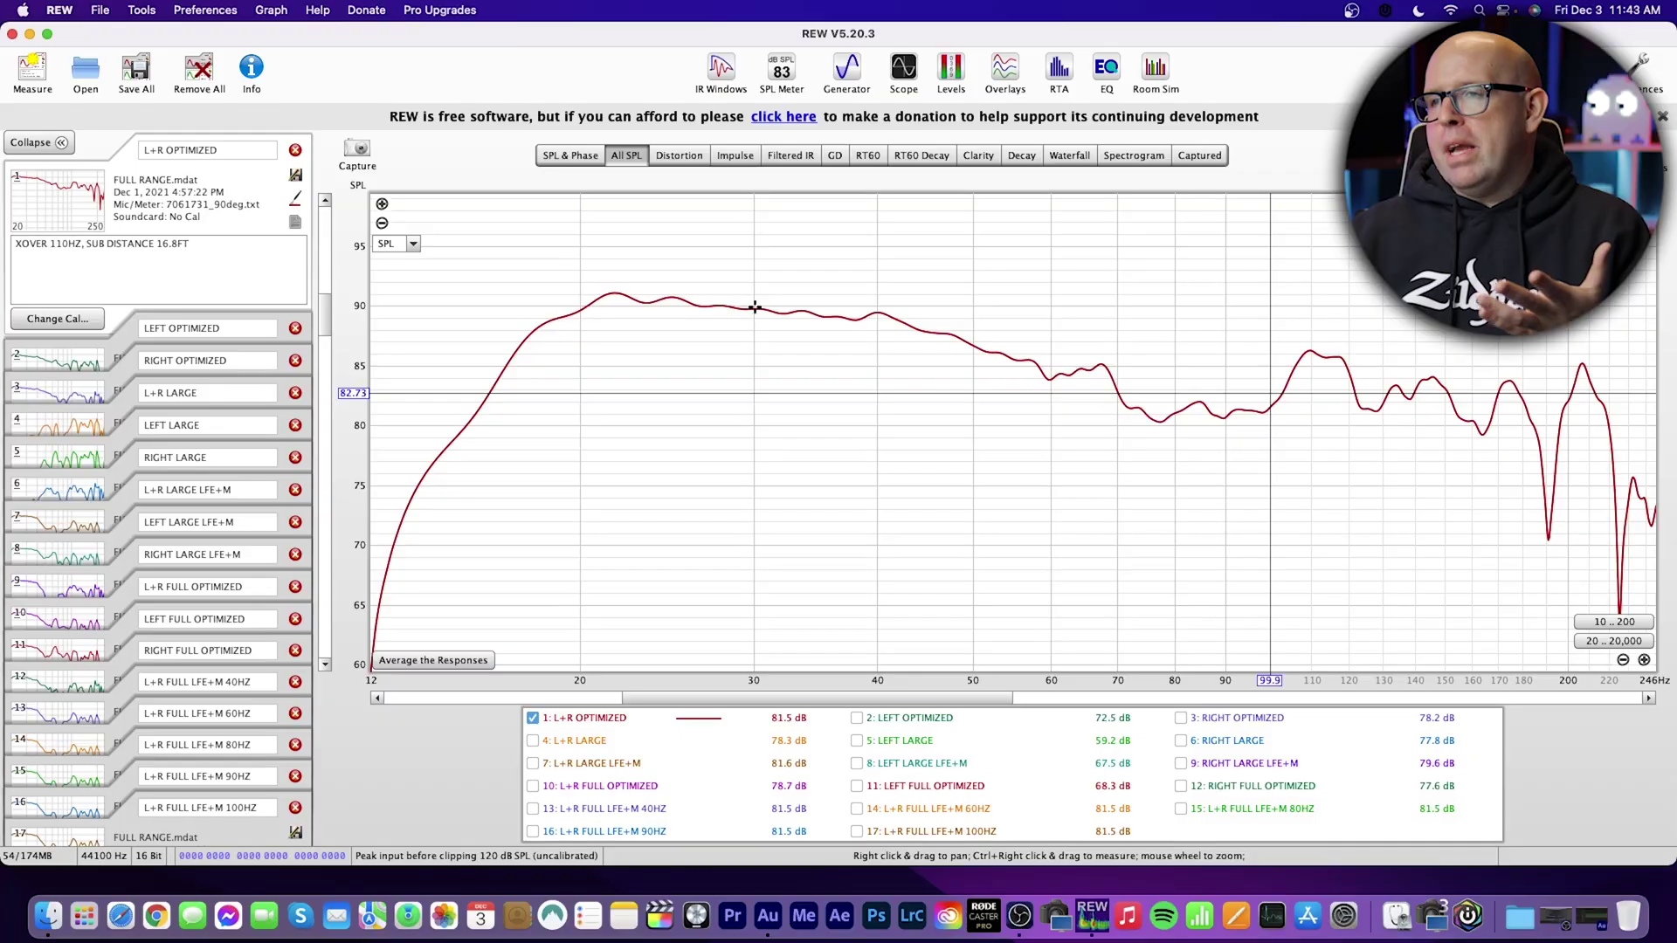
Step: Read the L+R OPTIMIZED level near 55 Hz with the cursor, then overlay LEFT OPTIMIZED
drag(751, 308, 1016, 351)
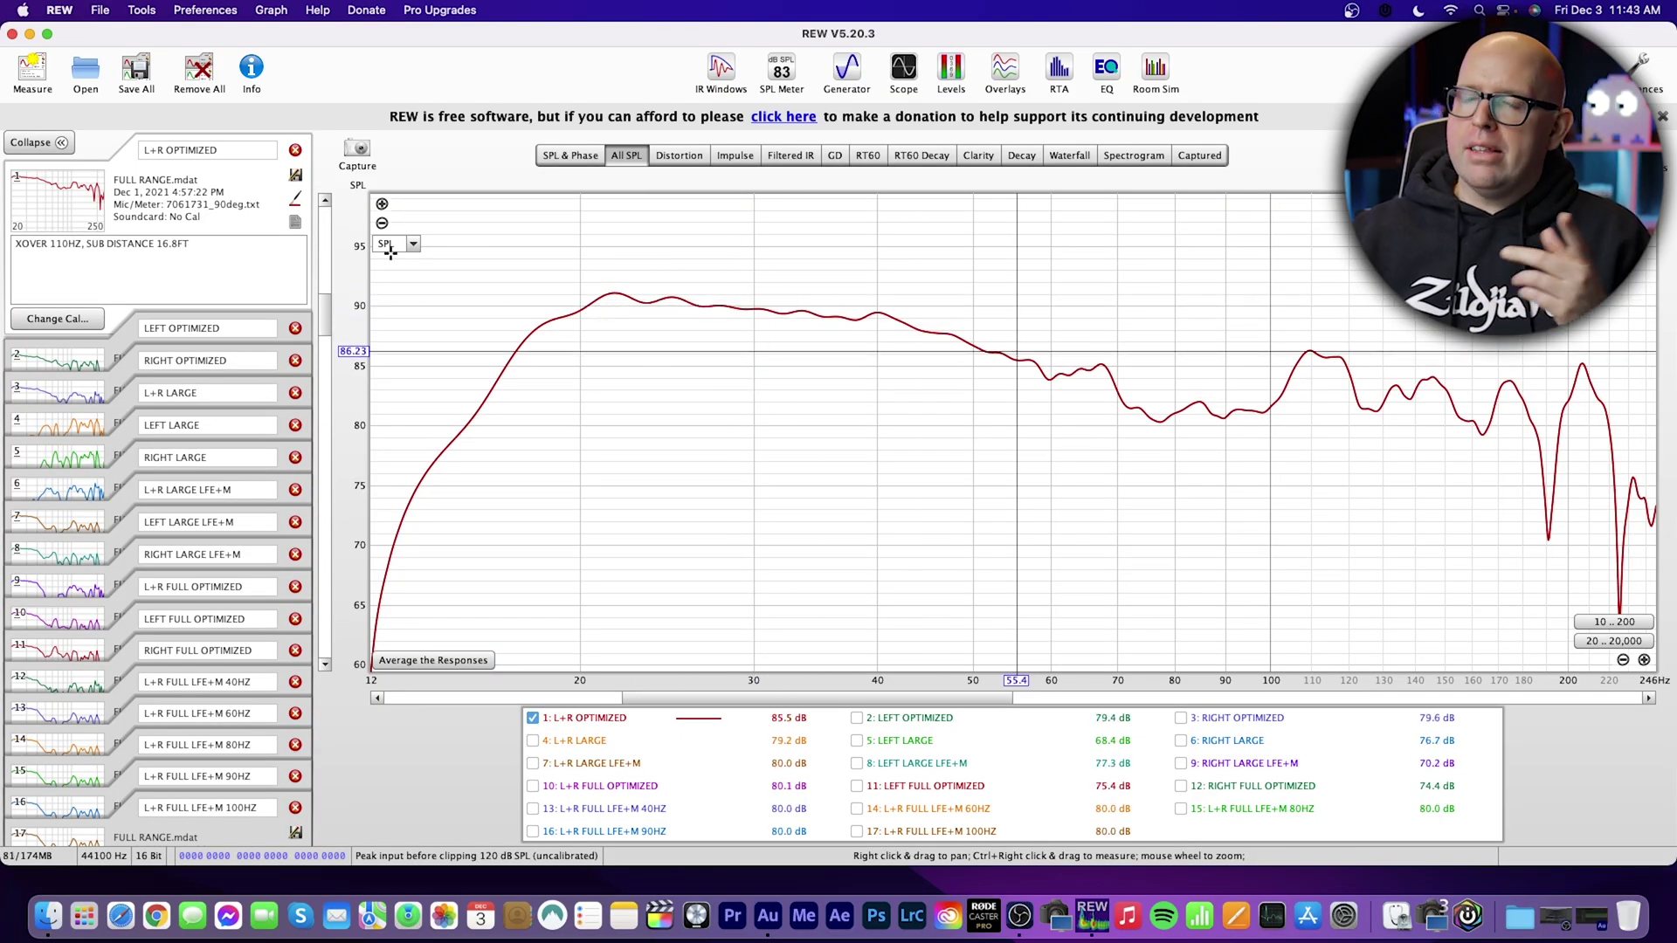
click(857, 718)
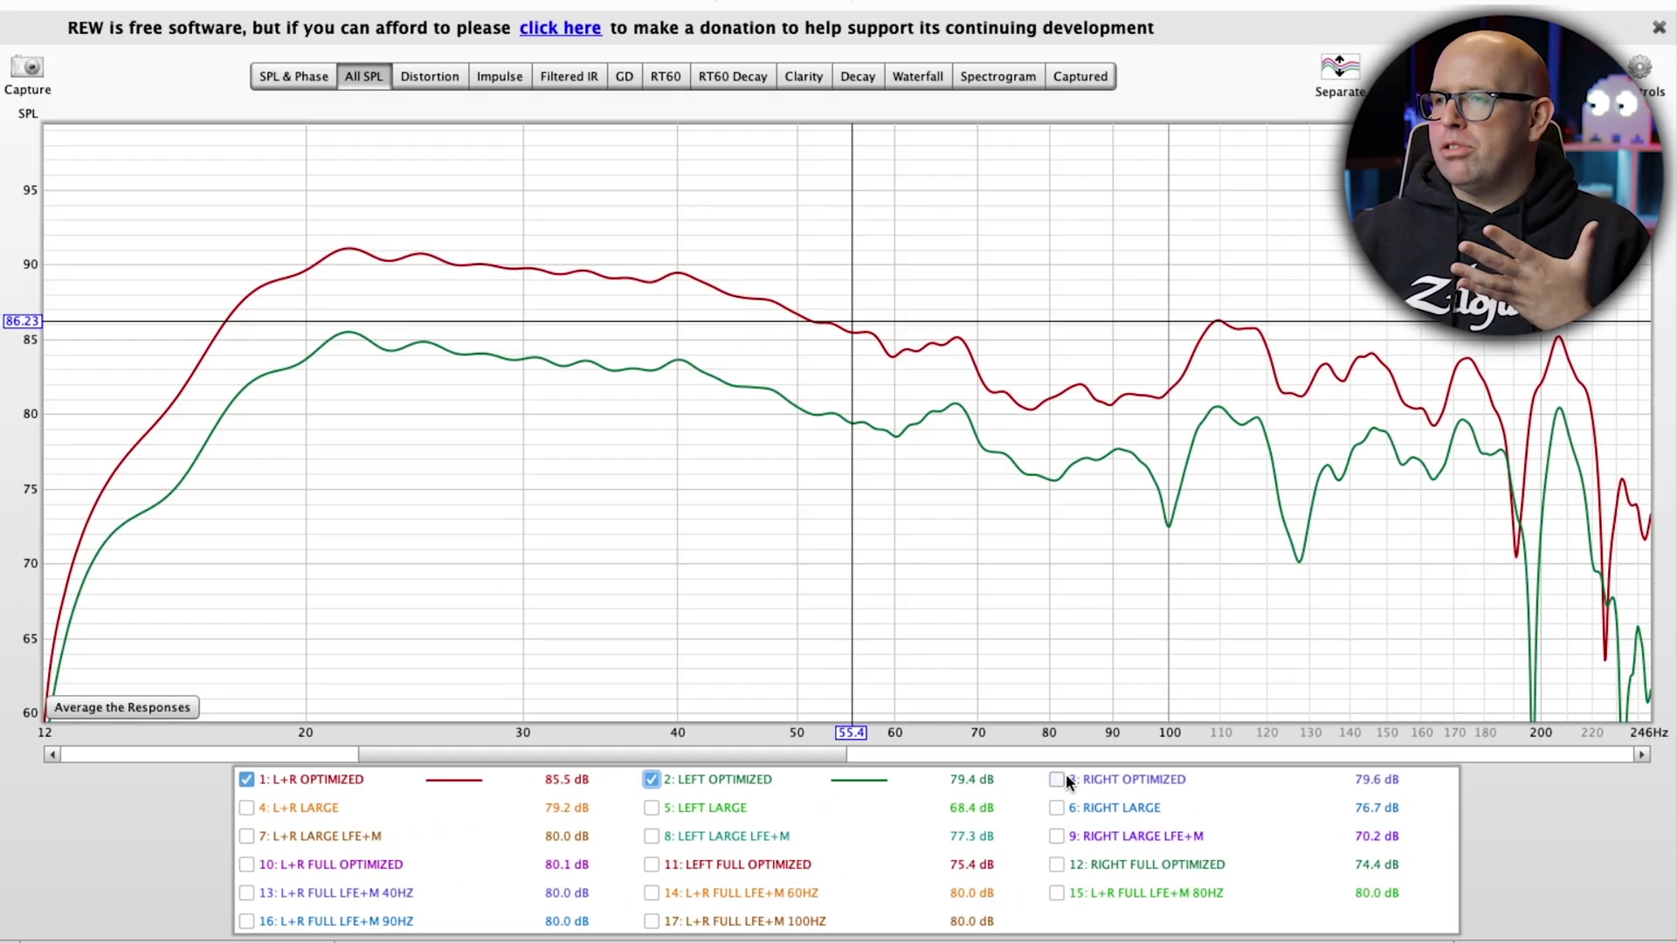
Step: Show LEFT OPTIMIZED on its own and read its dip level near 195–198 Hz
click(1059, 778)
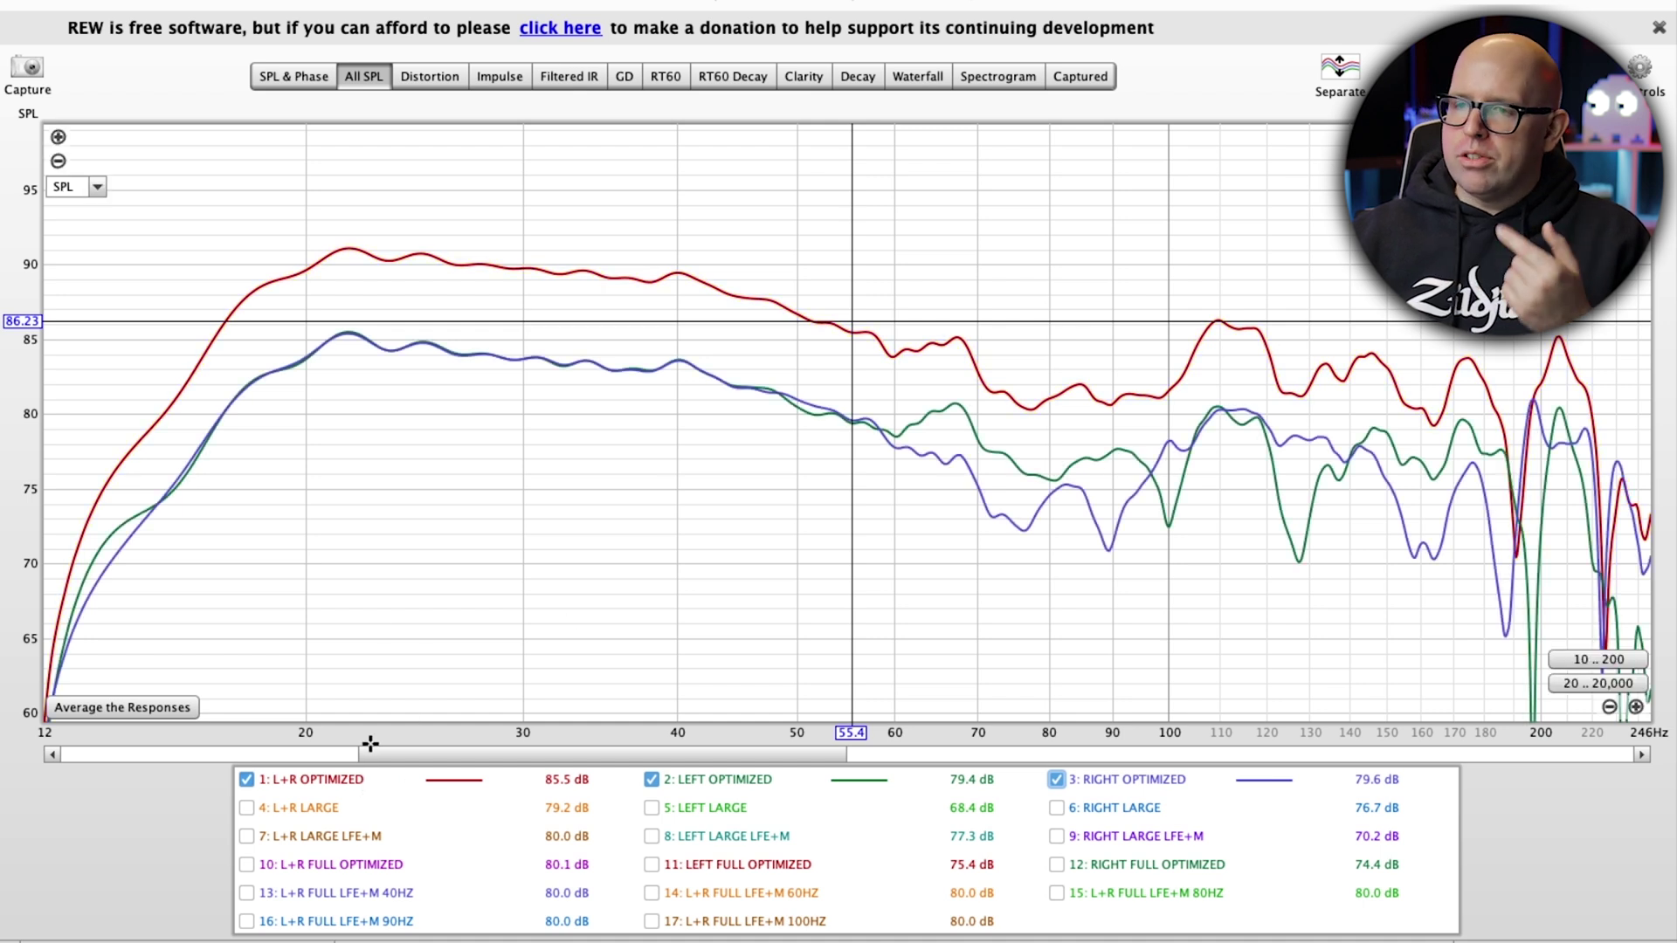
click(324, 775)
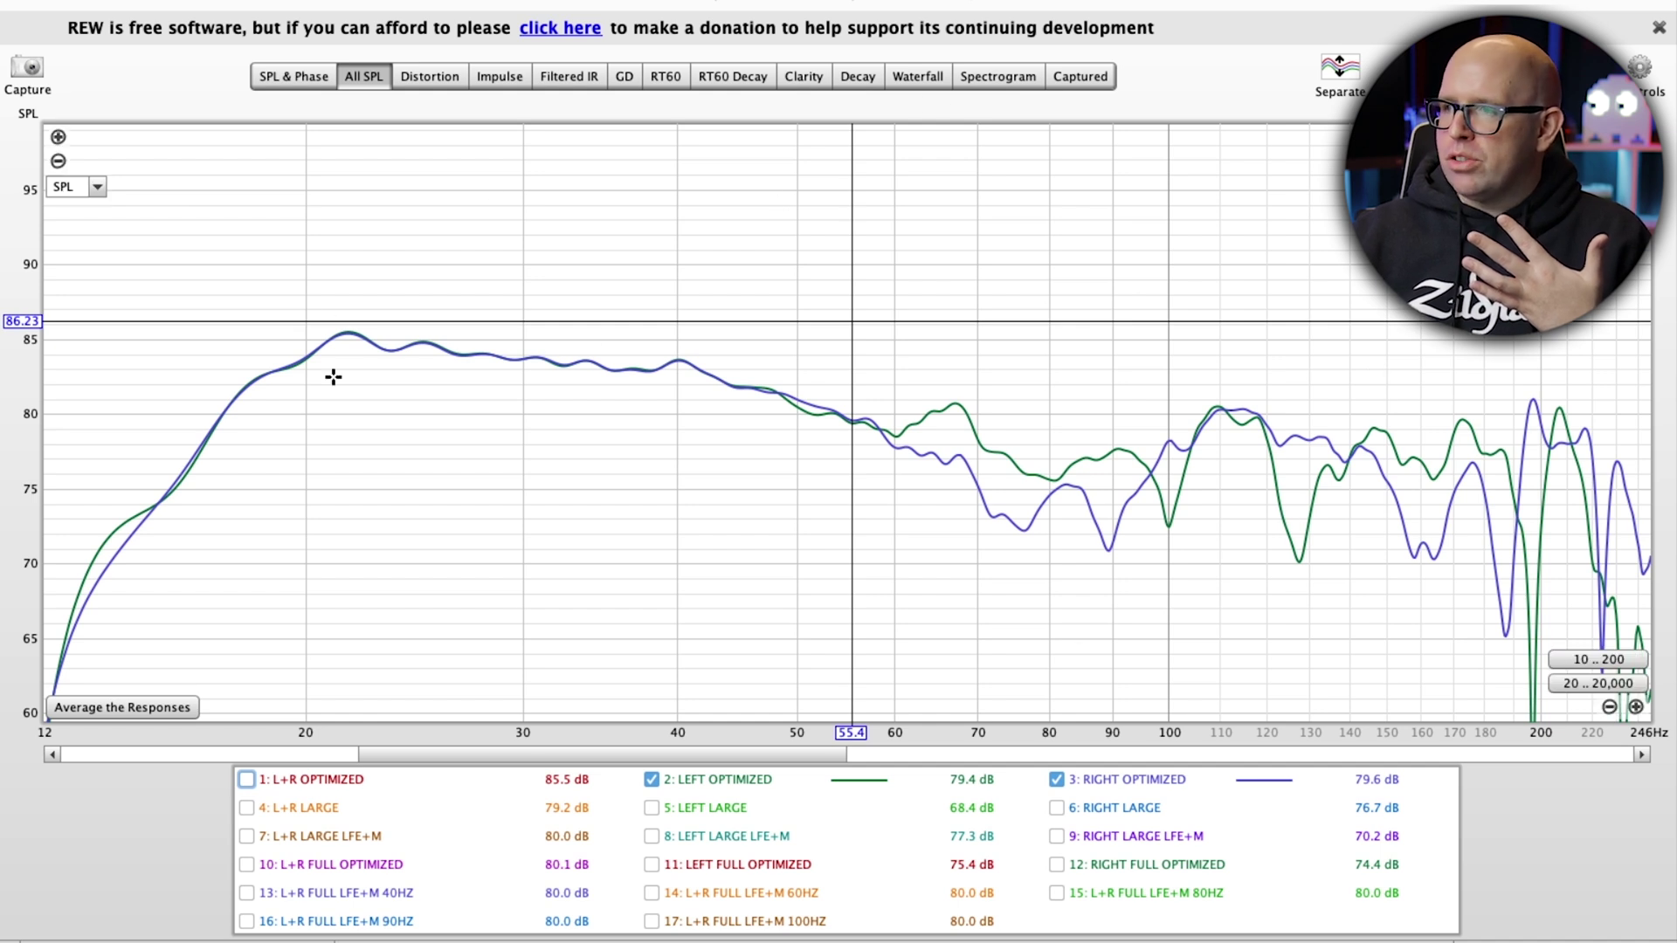
click(1120, 782)
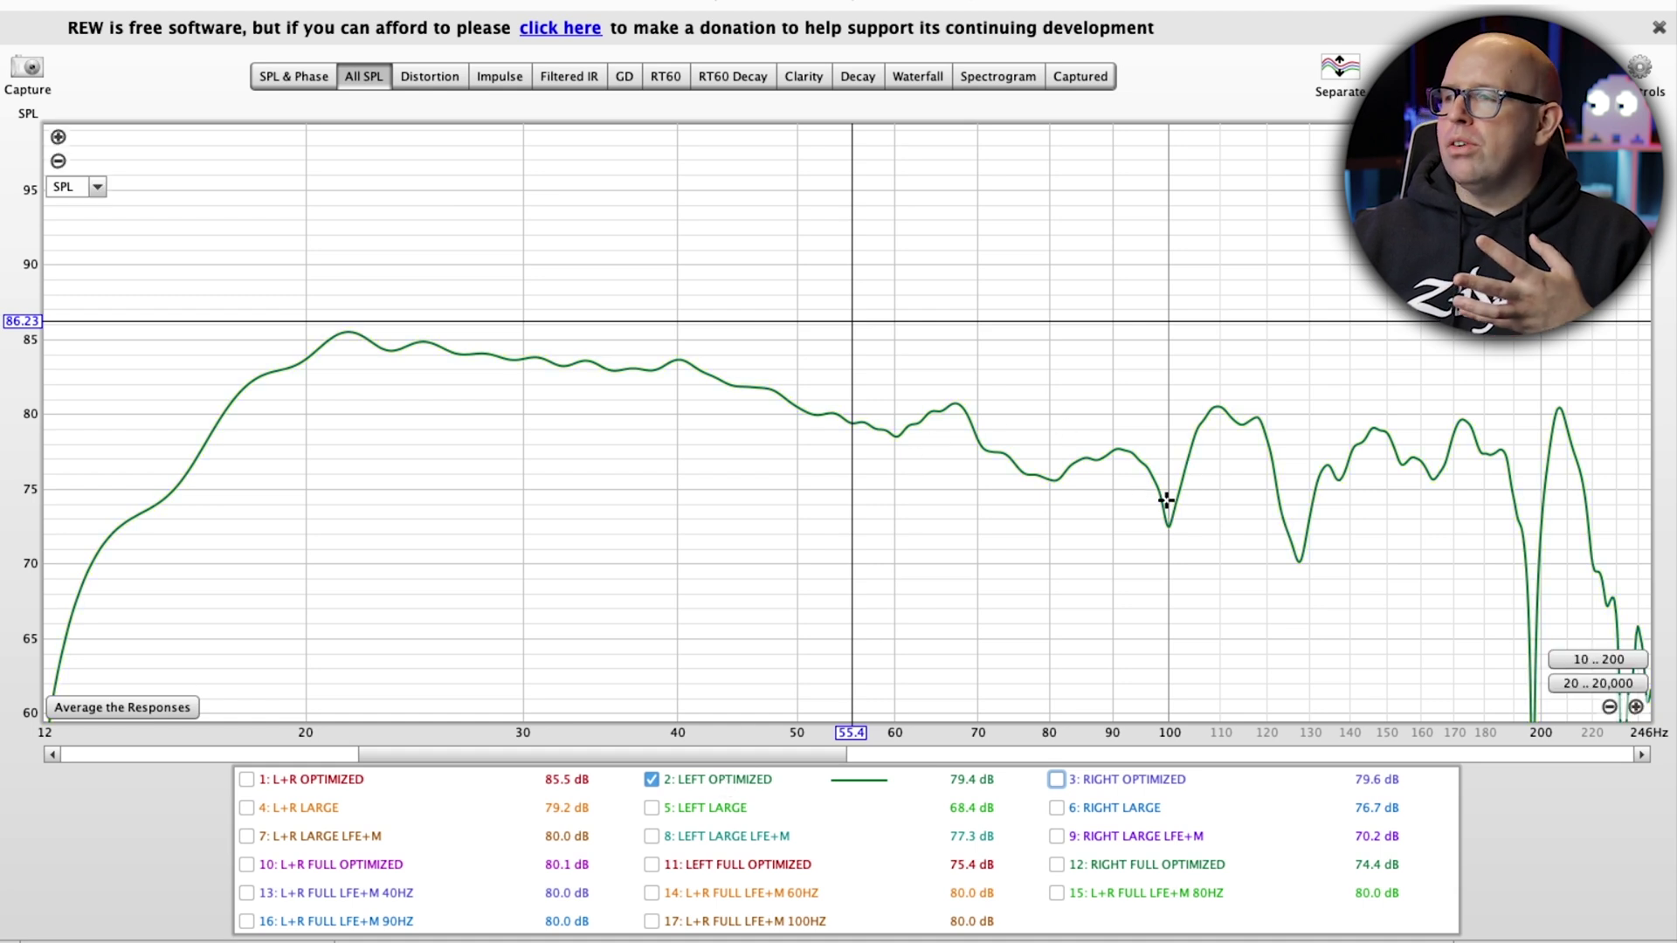
click(1535, 489)
drag(1535, 489, 1526, 495)
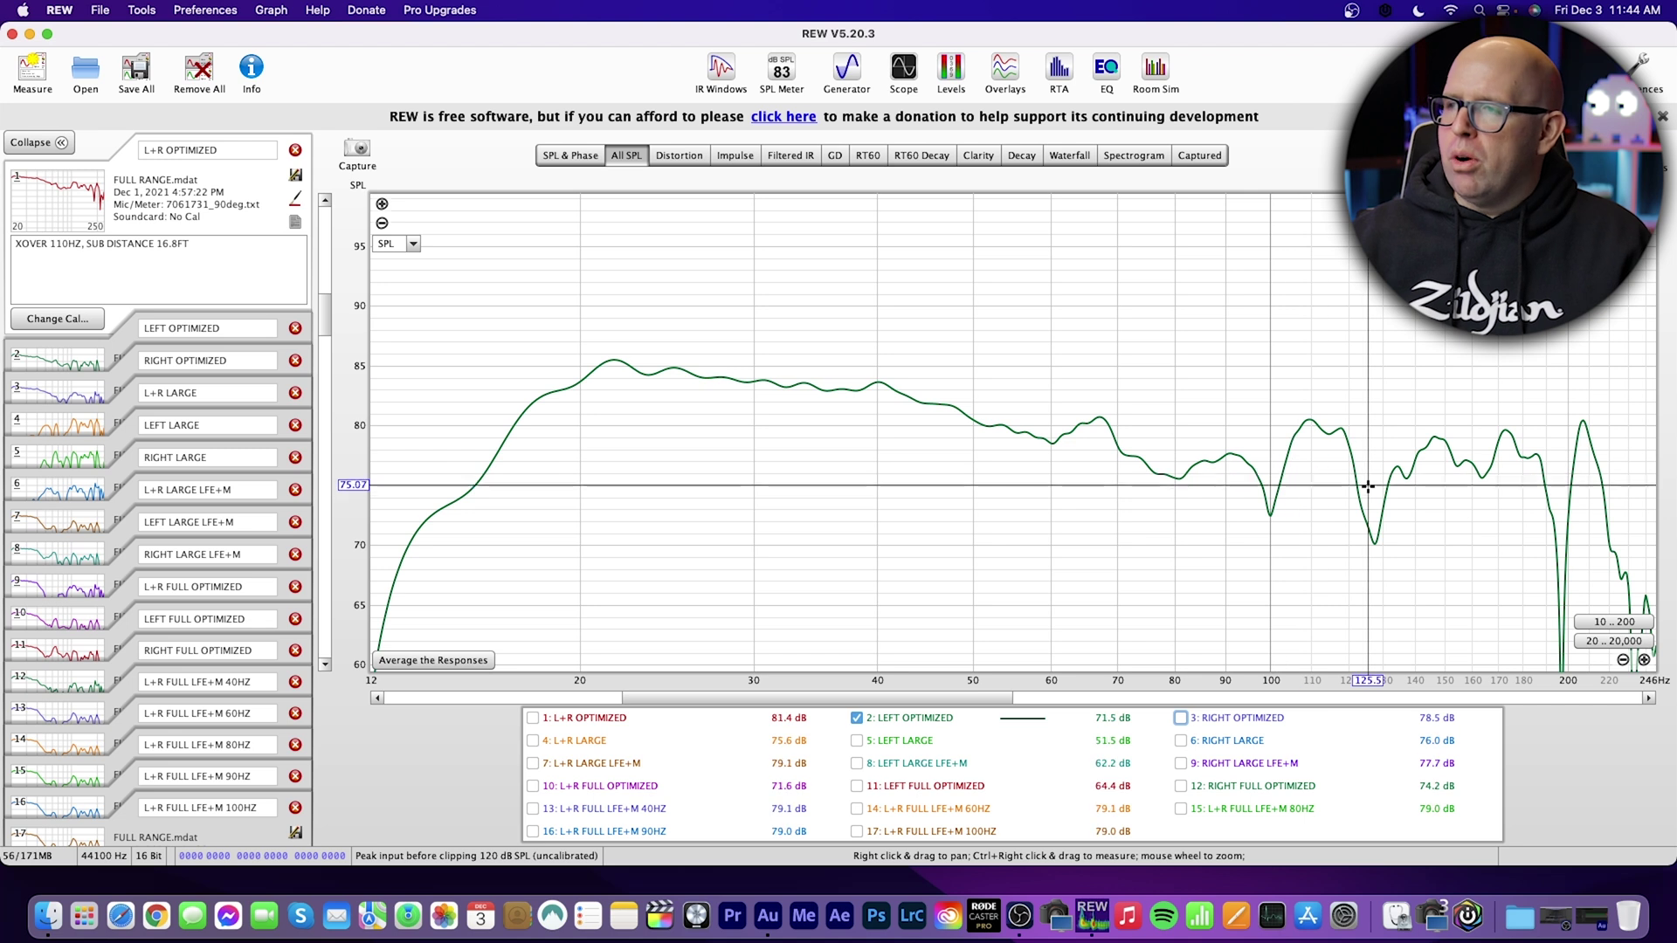
Step: Check RIGHT OPTIMIZED, then L+R OPTIMIZED, each briefly, leaving all curves hidden
click(1181, 718)
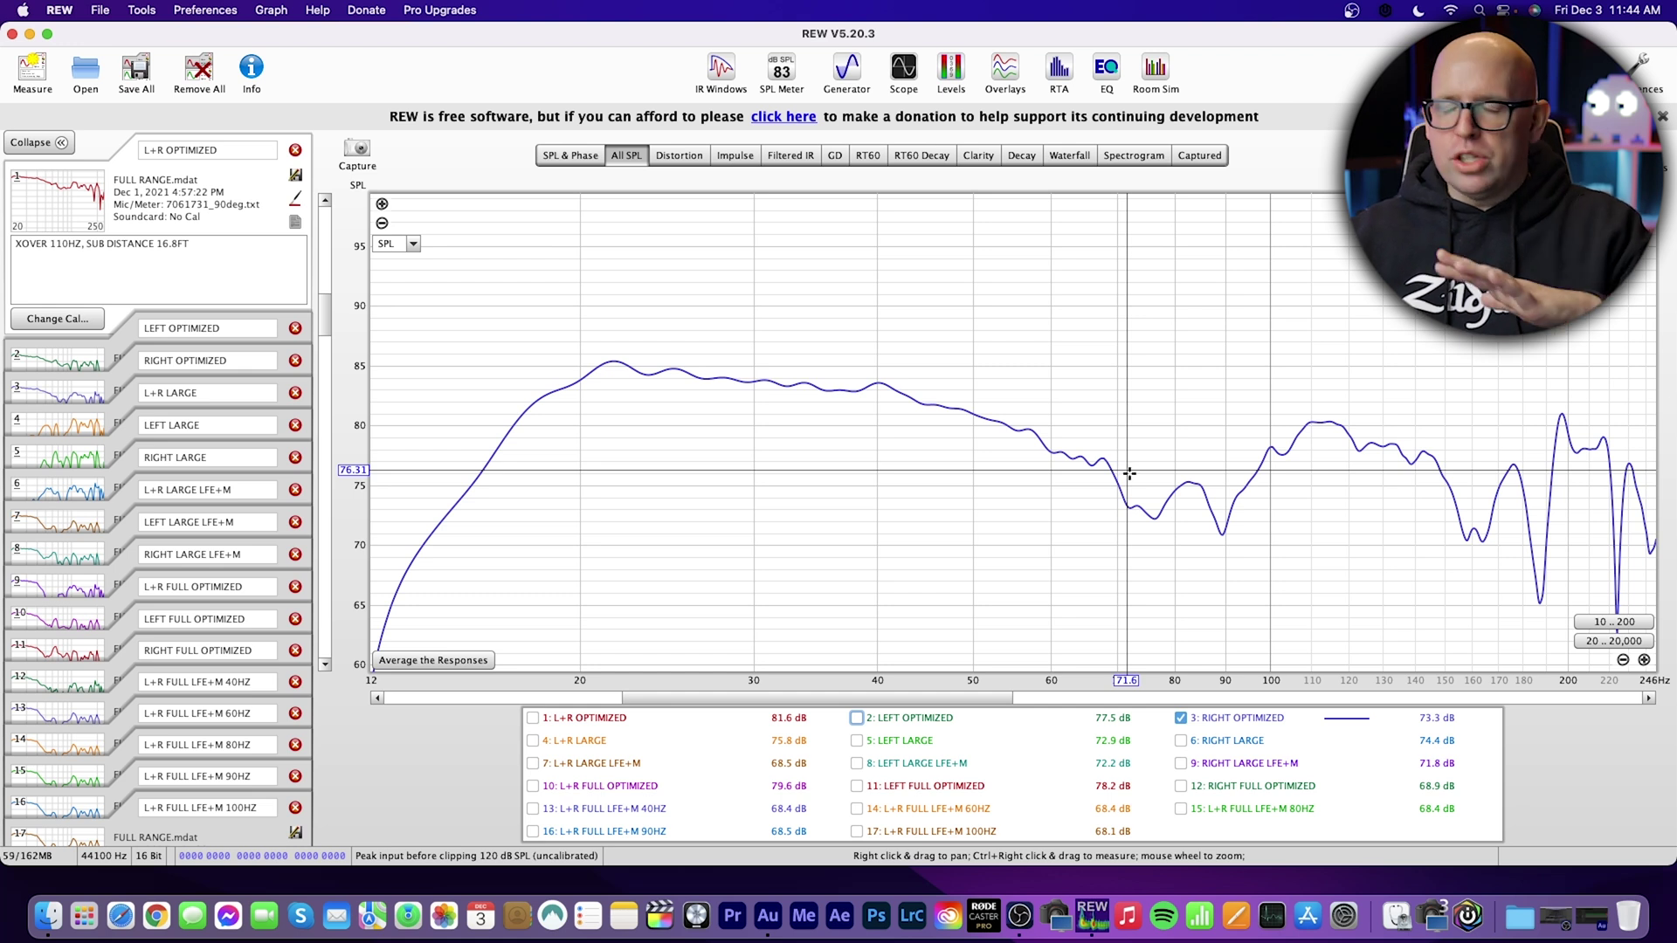
click(1181, 718)
click(532, 718)
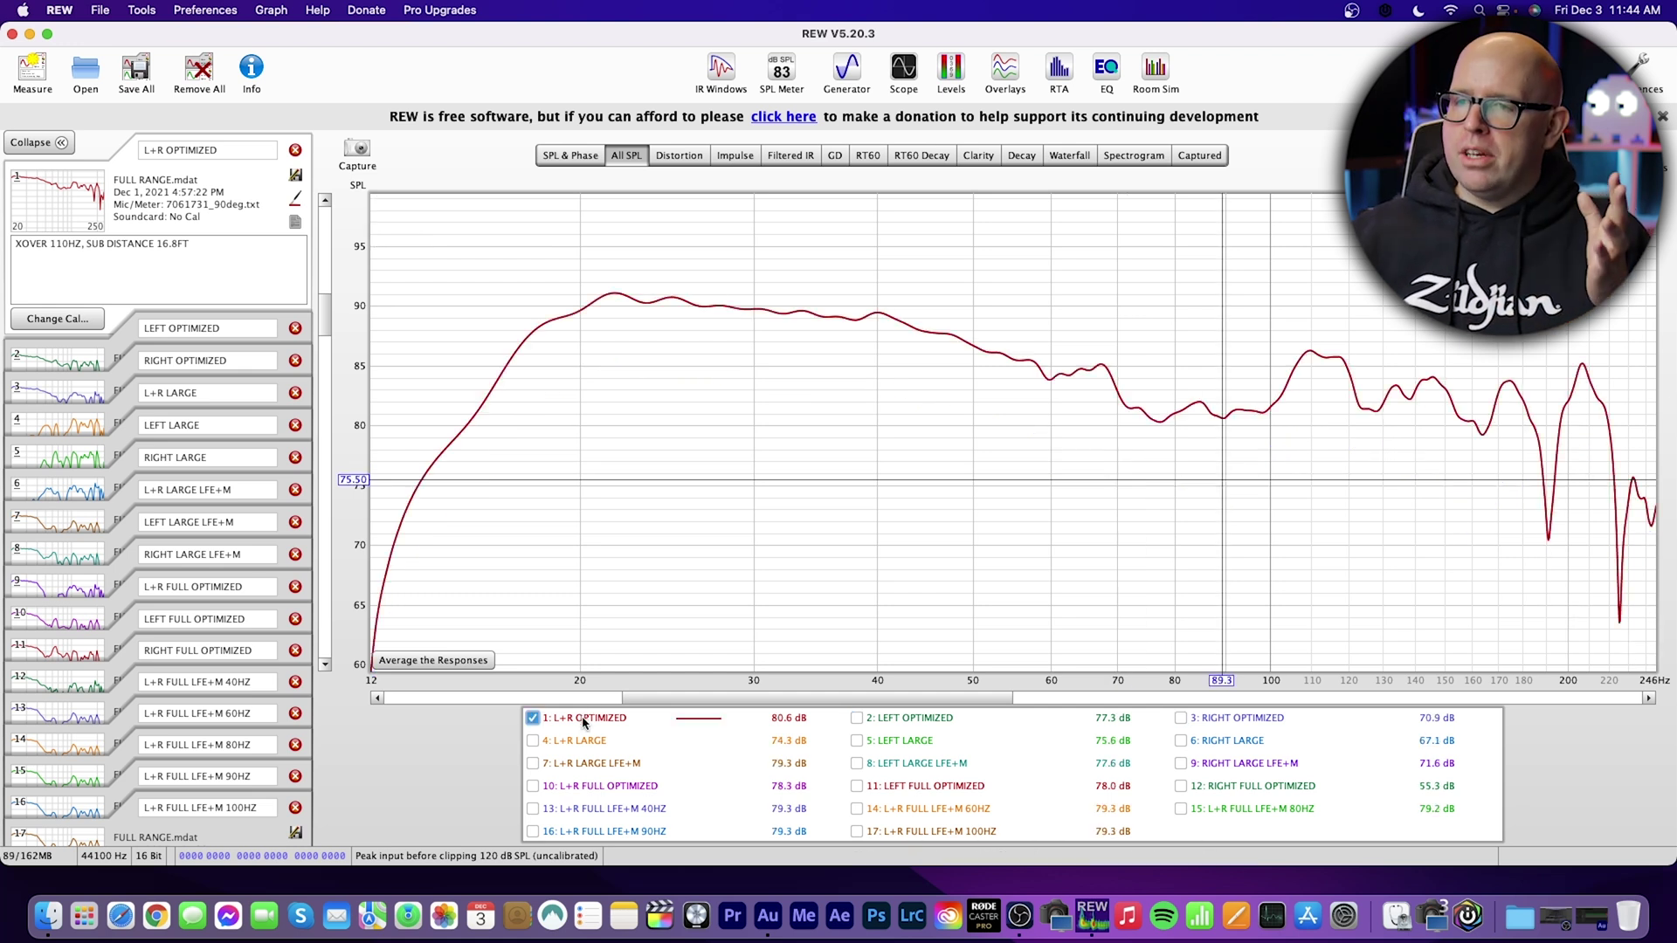
click(603, 718)
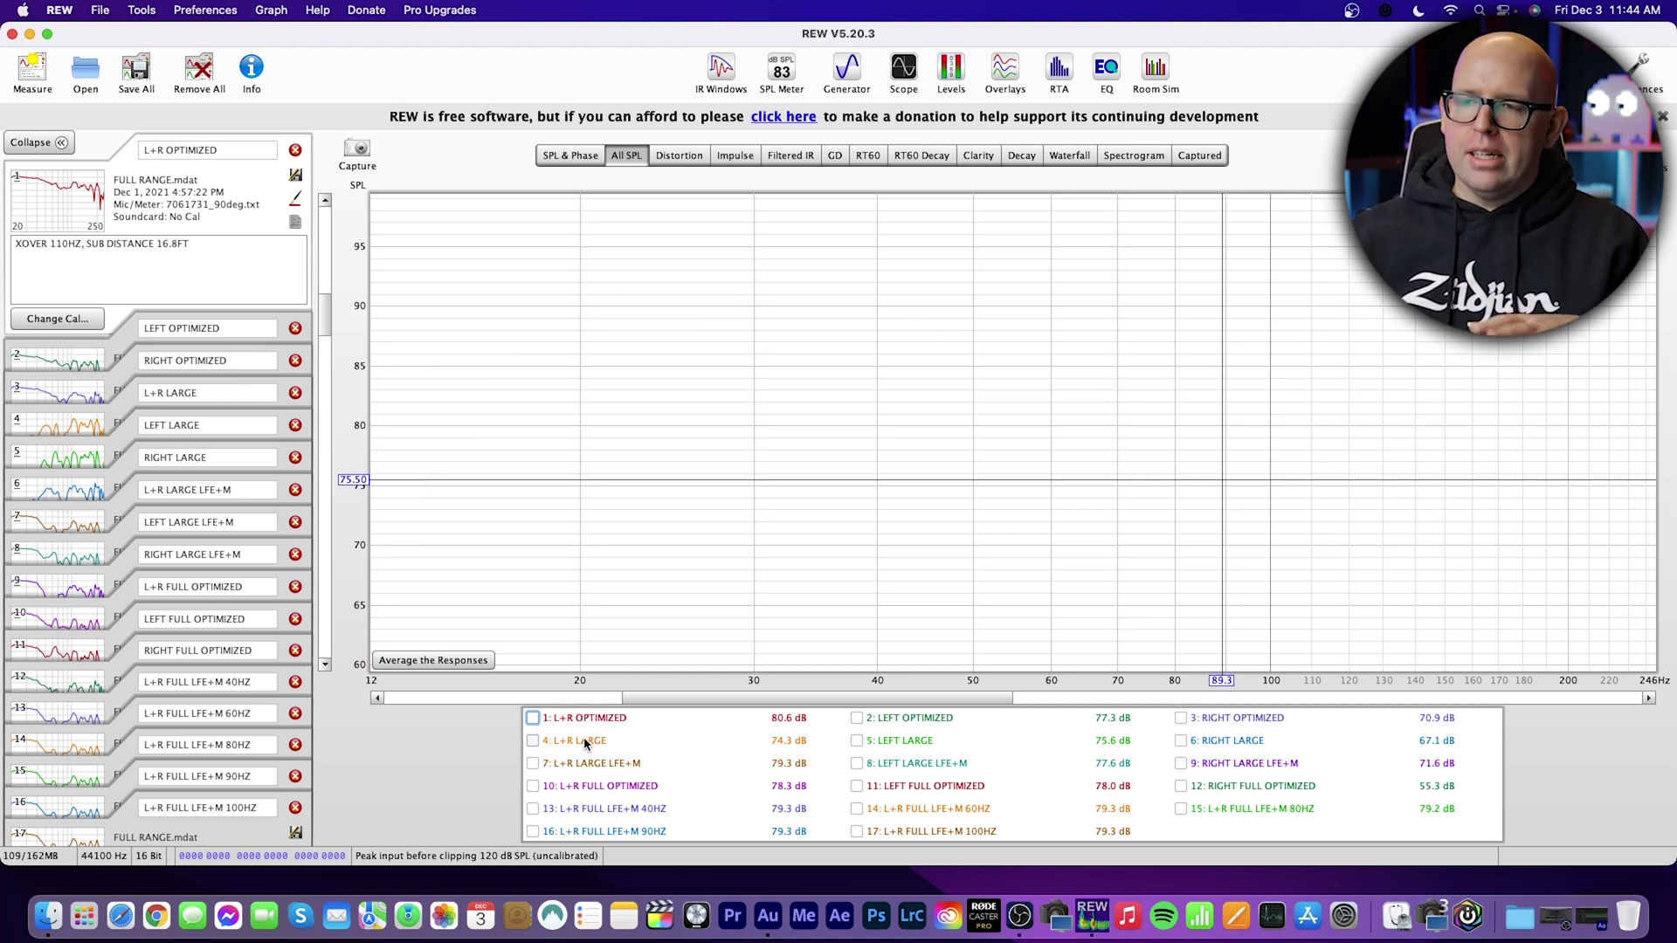
Step: Show L+R LARGE, read its notes, zoom the graph out, and overlay L+R OPTIMIZED
click(585, 743)
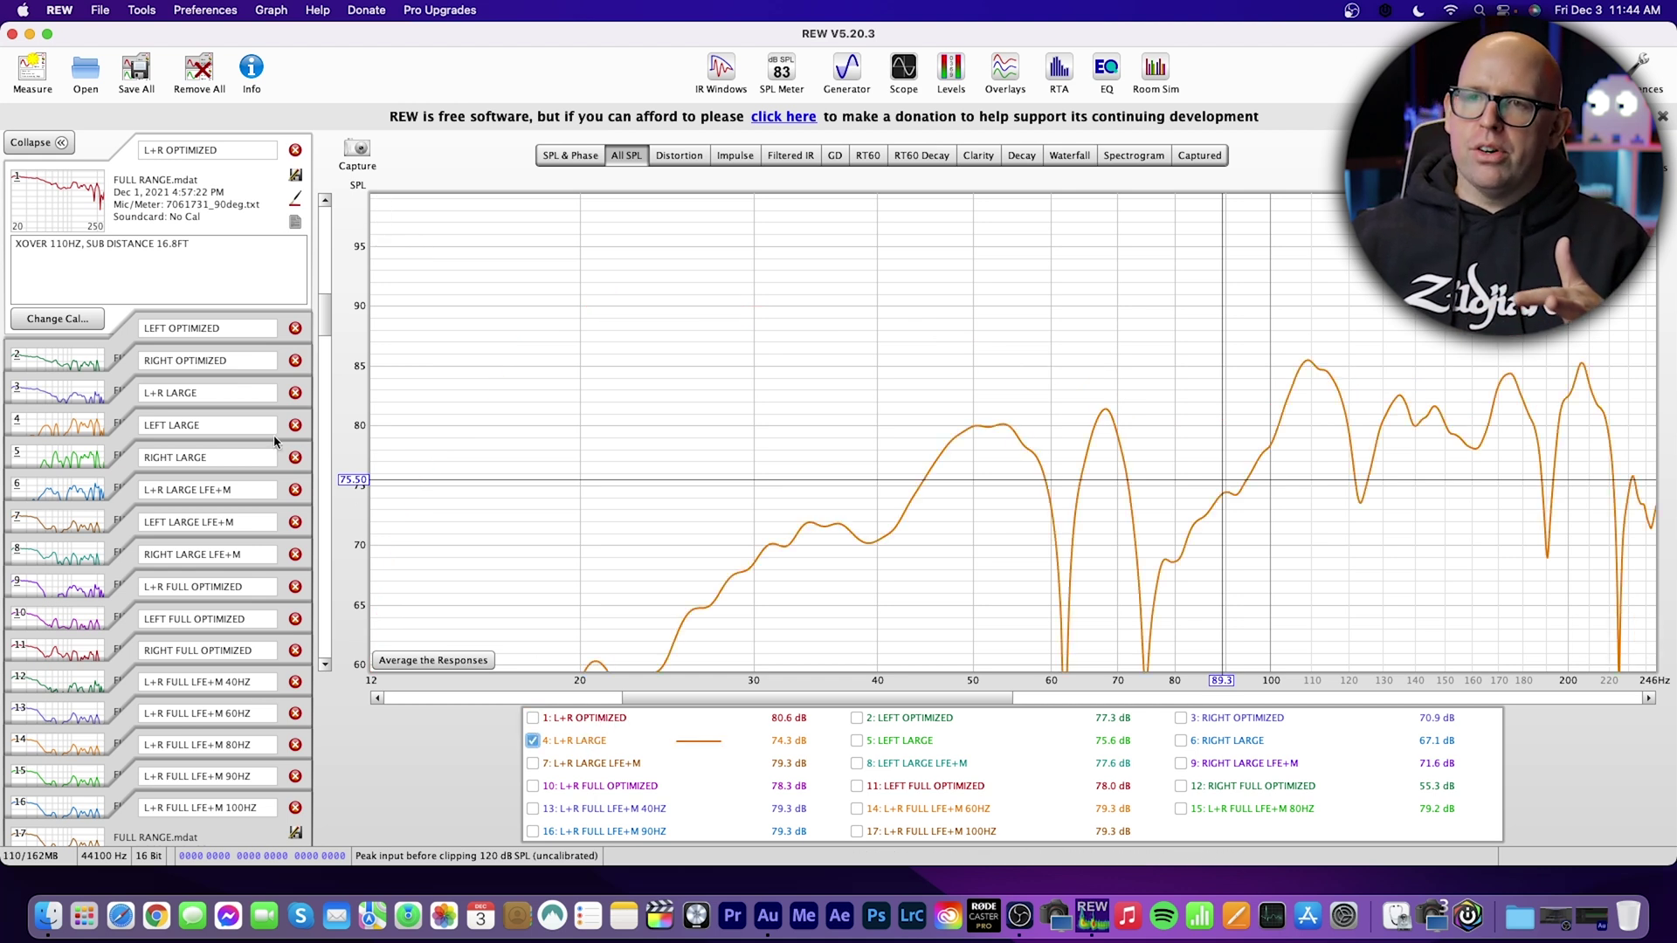
click(1091, 472)
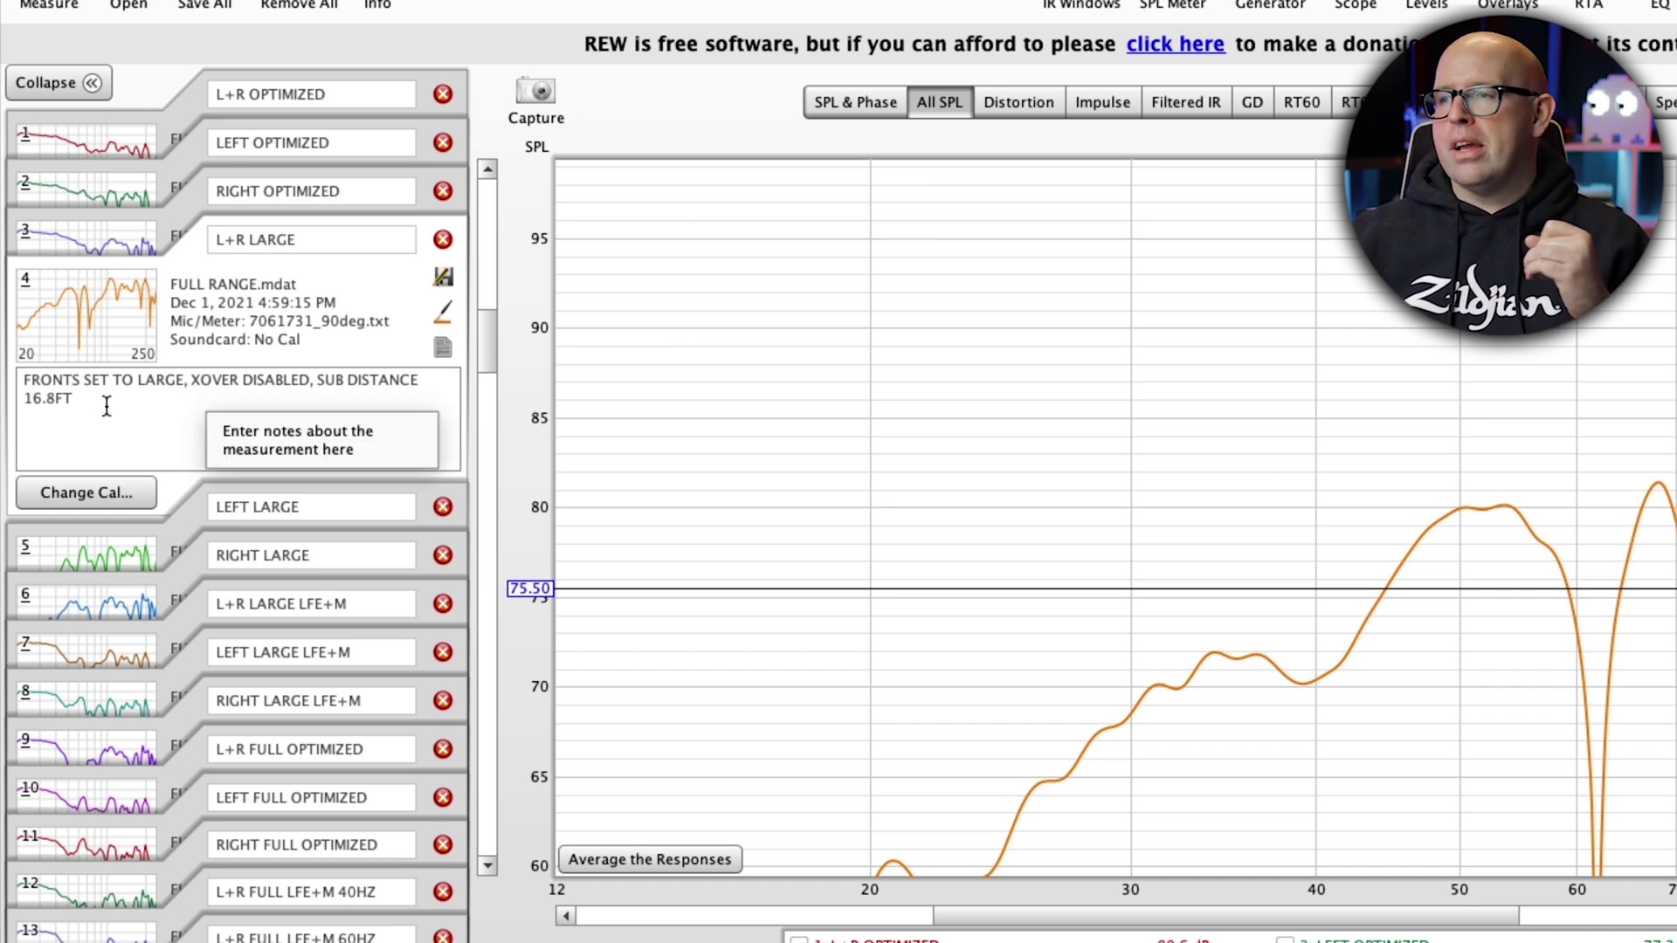
scroll(1136, 568, down, 3)
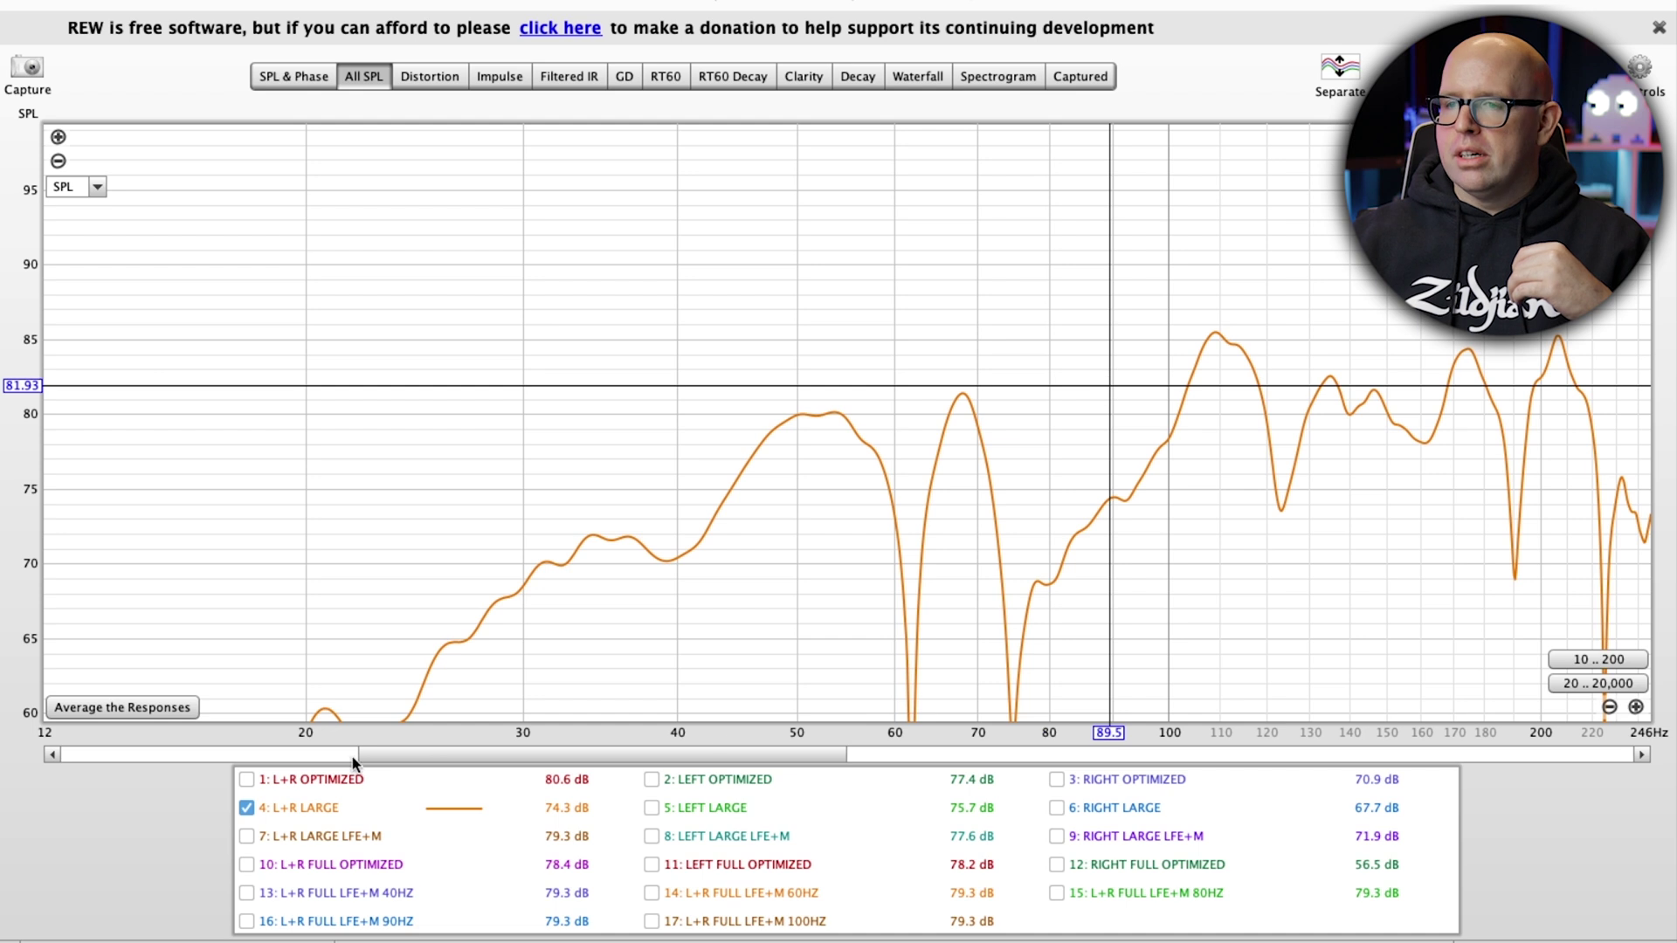
click(246, 780)
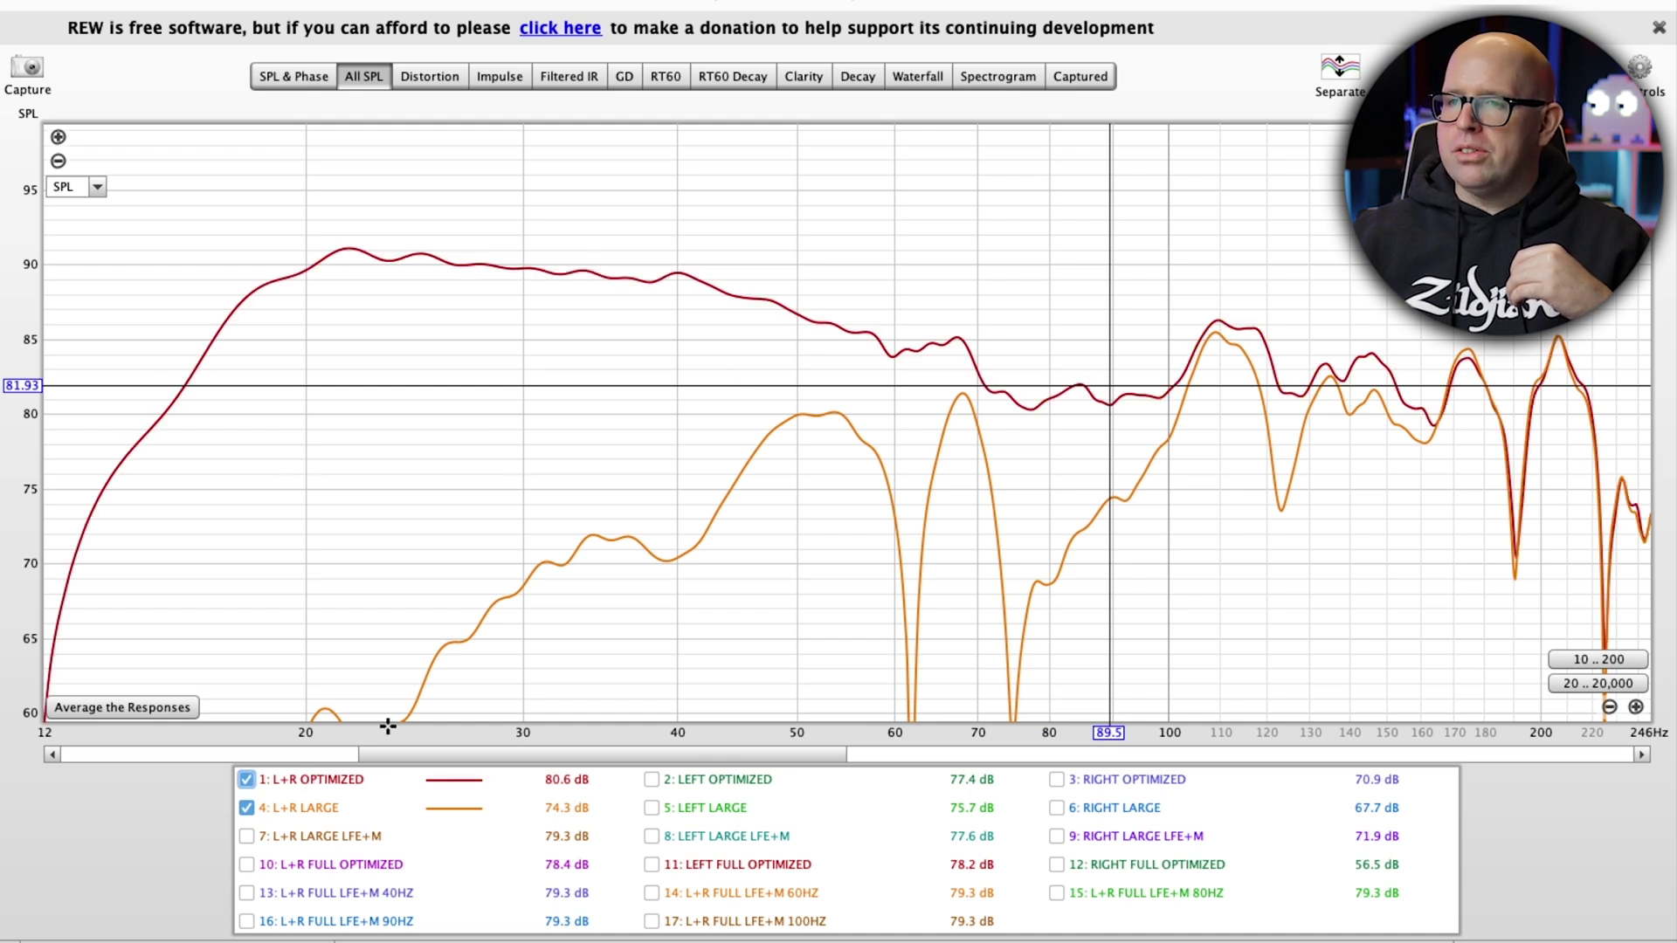
click(677, 556)
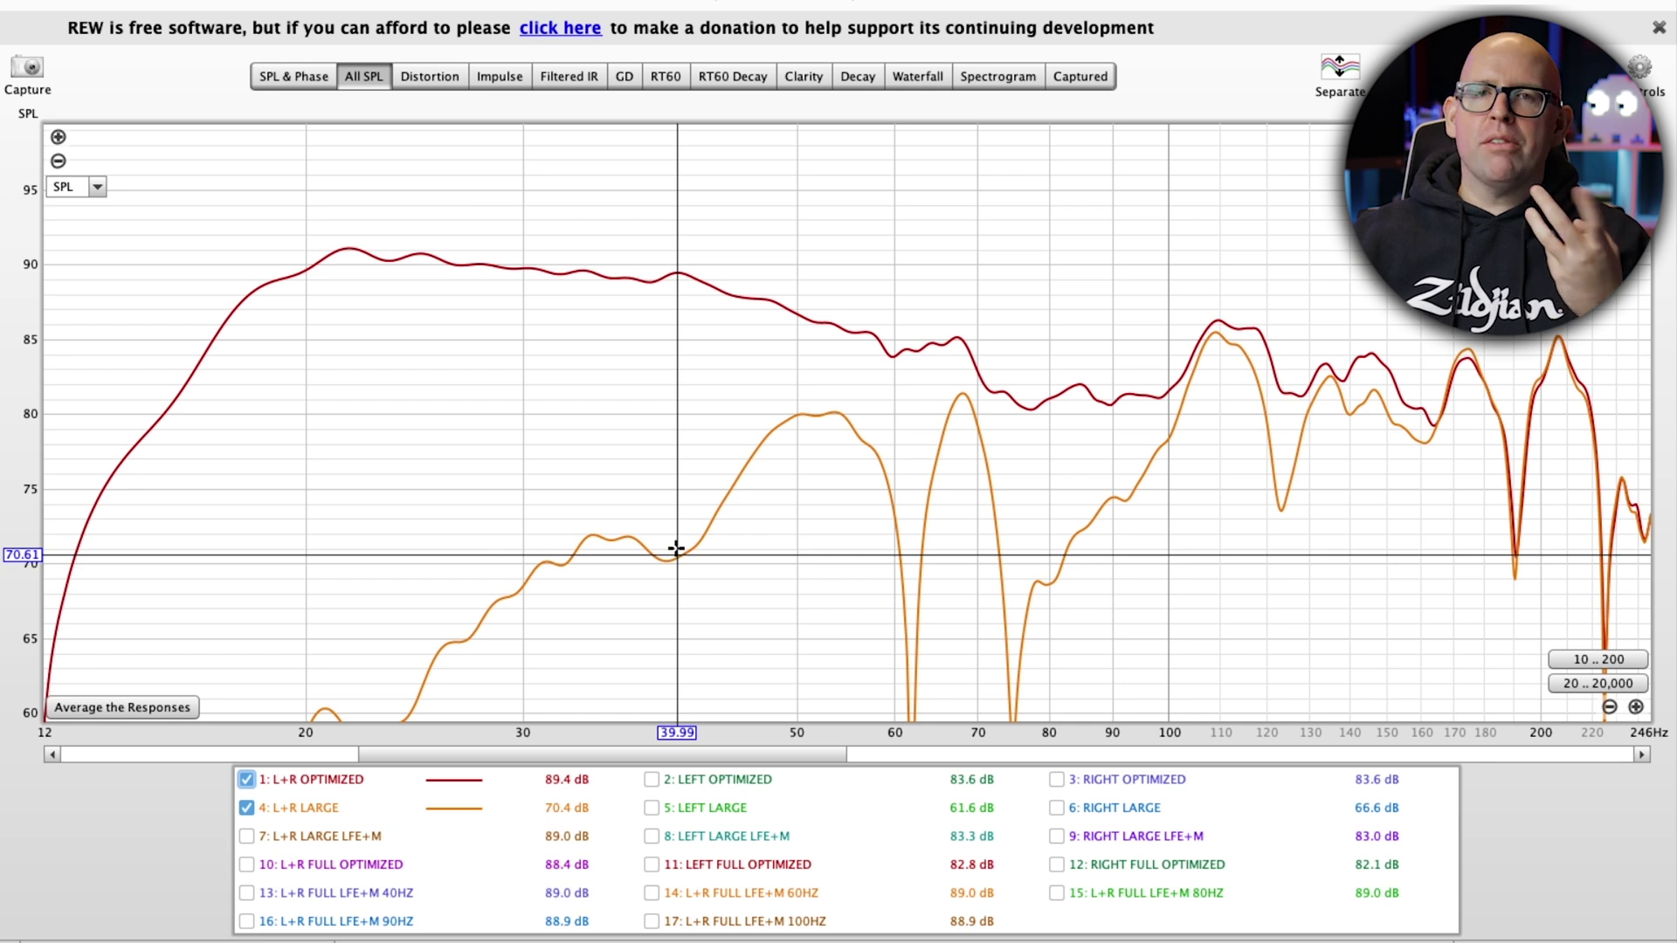
drag(820, 421, 733, 447)
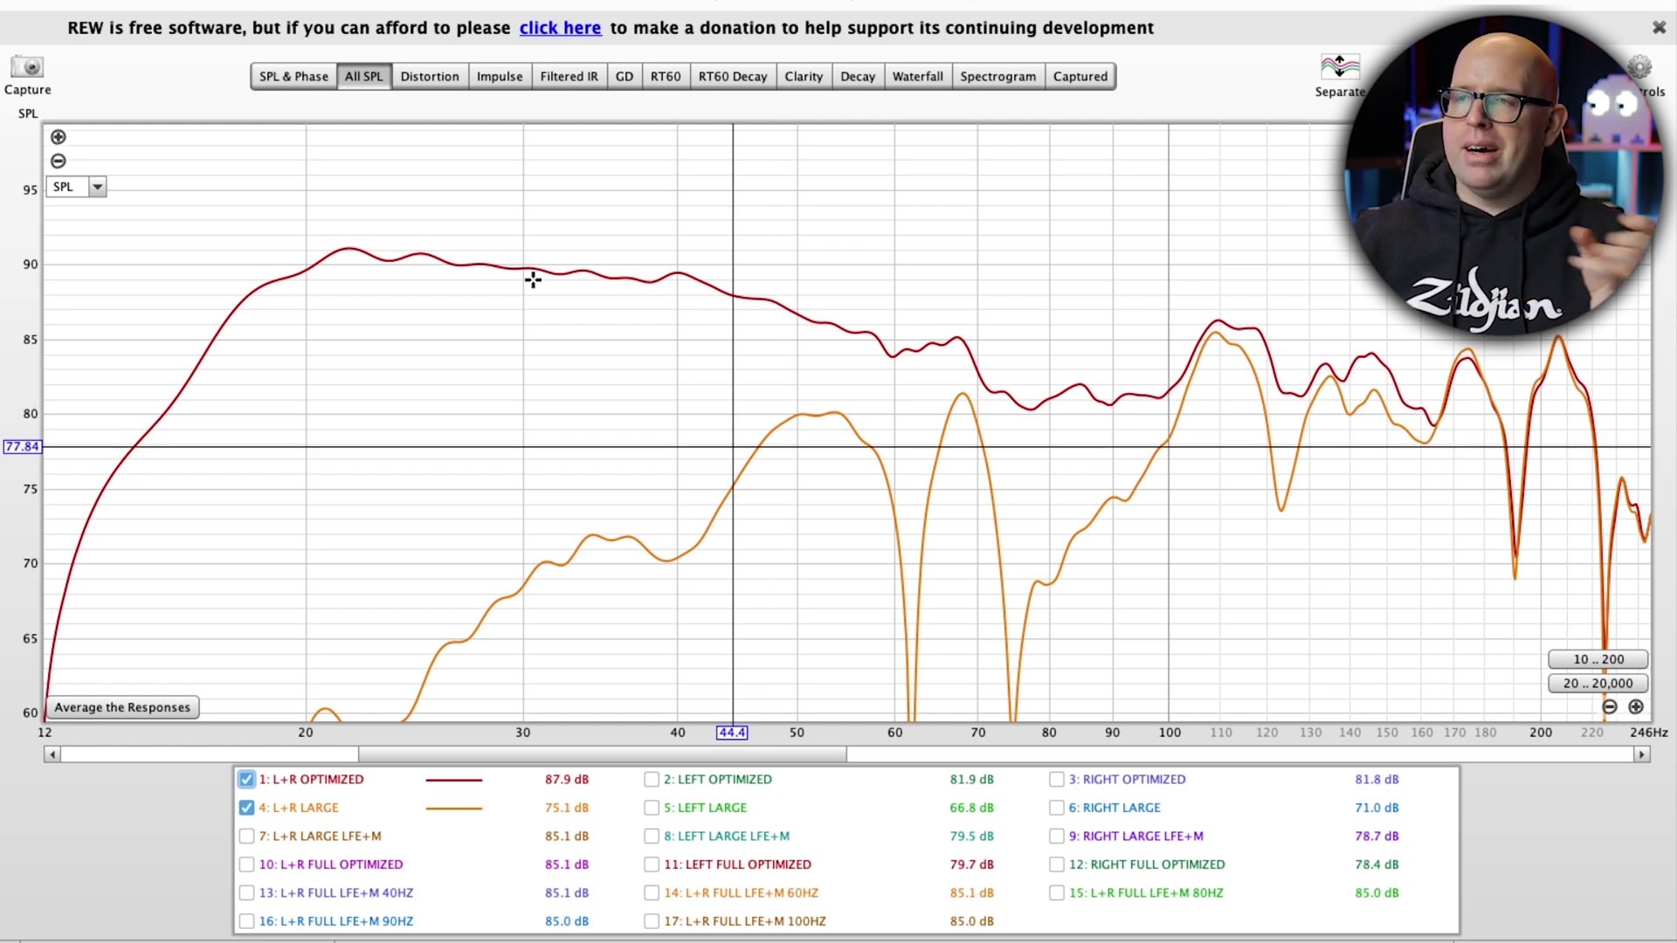
click(318, 776)
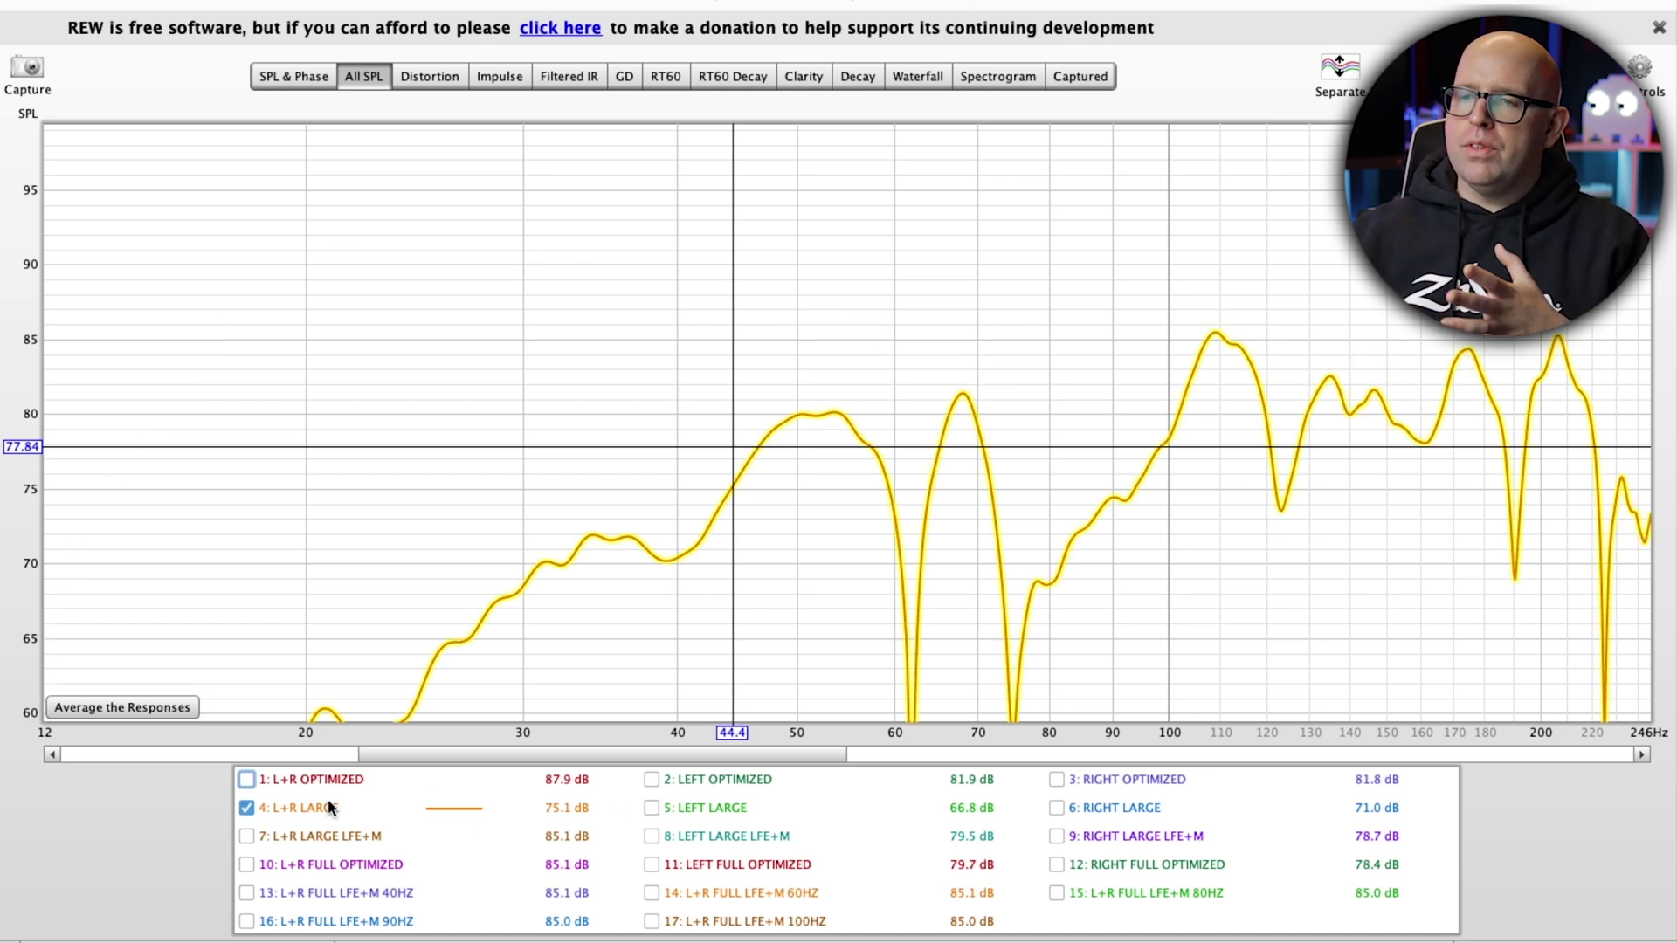
Step: Overlay LEFT LARGE, L+R LARGE and RIGHT LARGE together for comparison
click(325, 805)
click(730, 805)
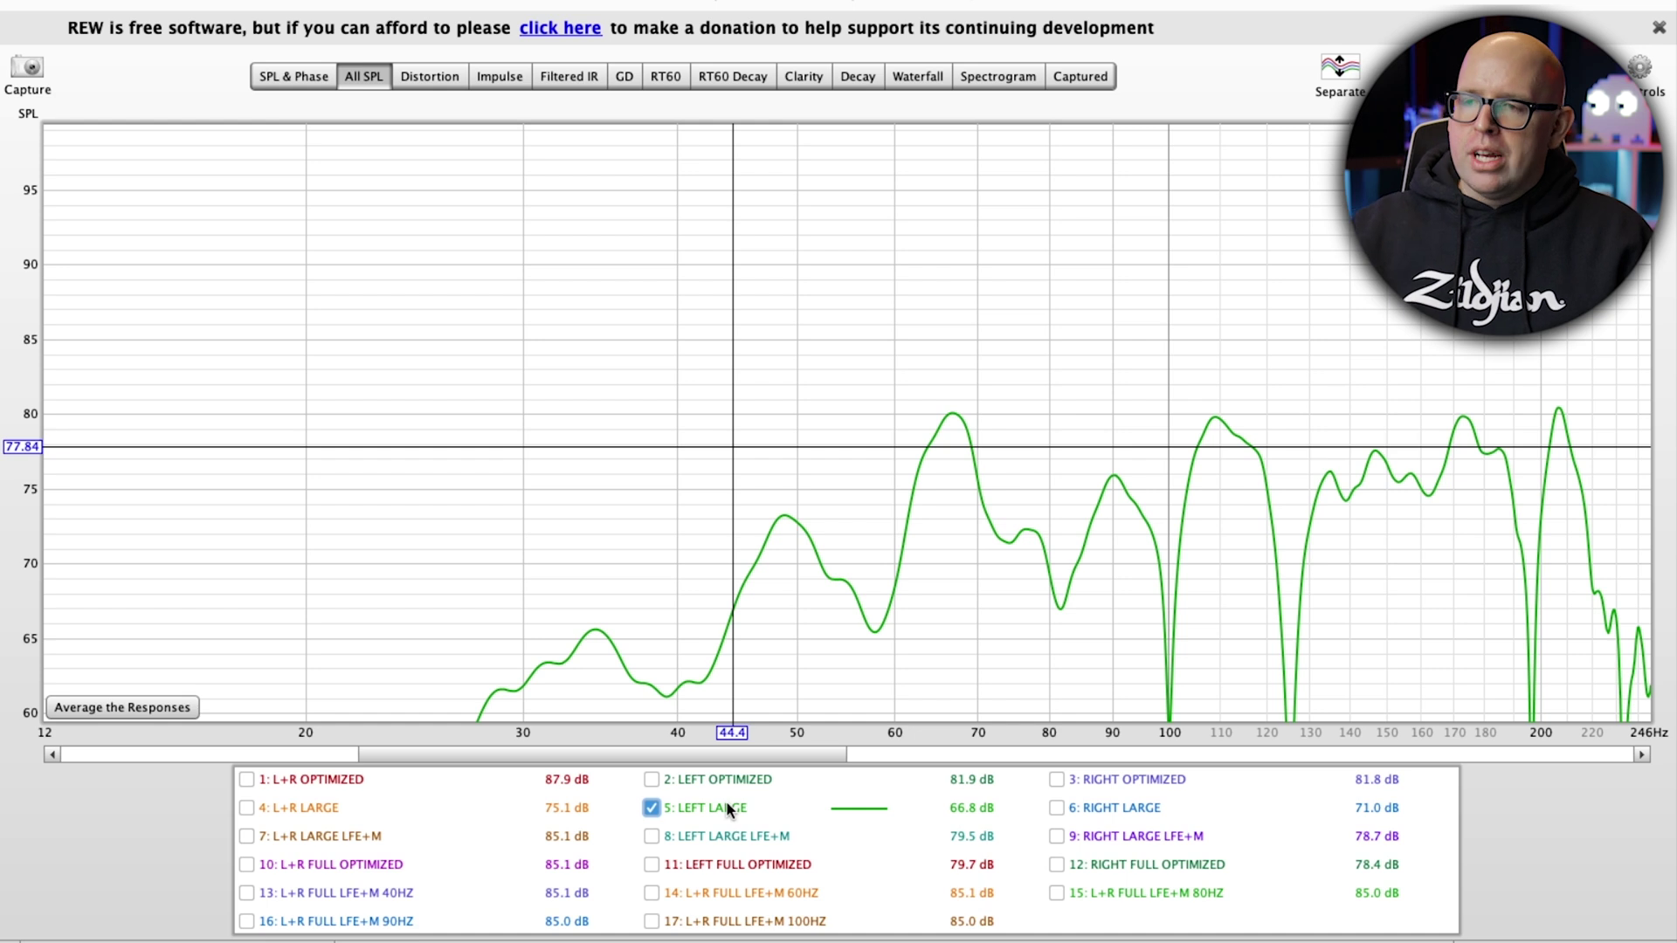
click(332, 805)
click(1094, 809)
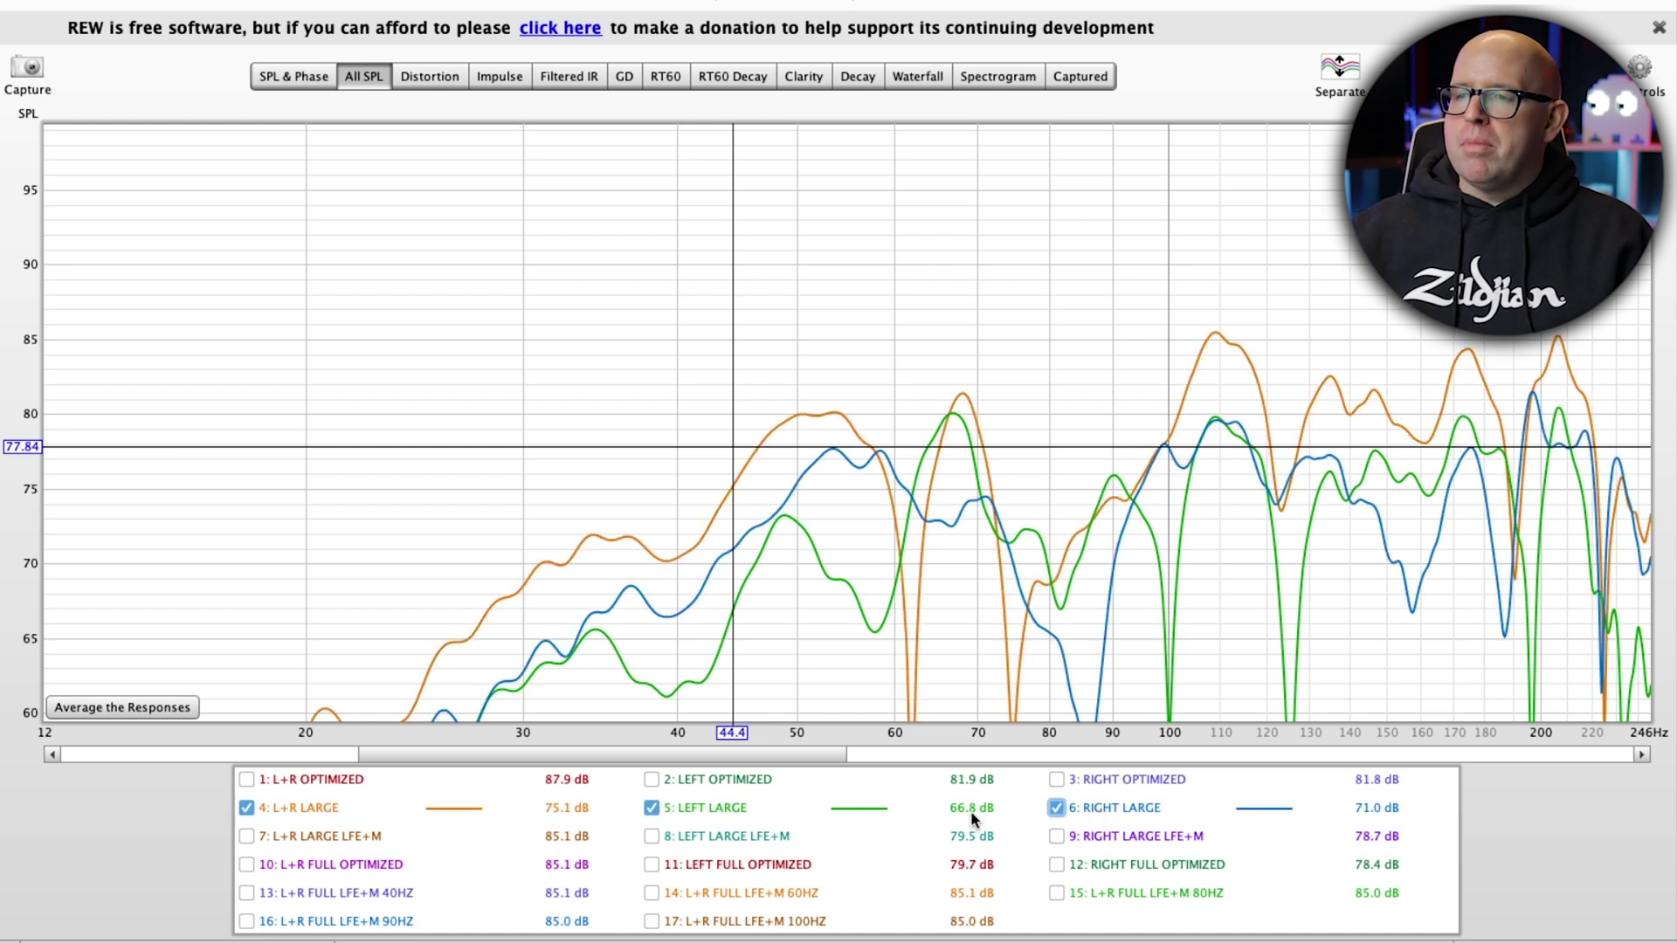
Step: Toggle L+R LARGE, then hide it and RIGHT LARGE, and overlay L+R OPTIMIZED on LEFT LARGE
click(334, 810)
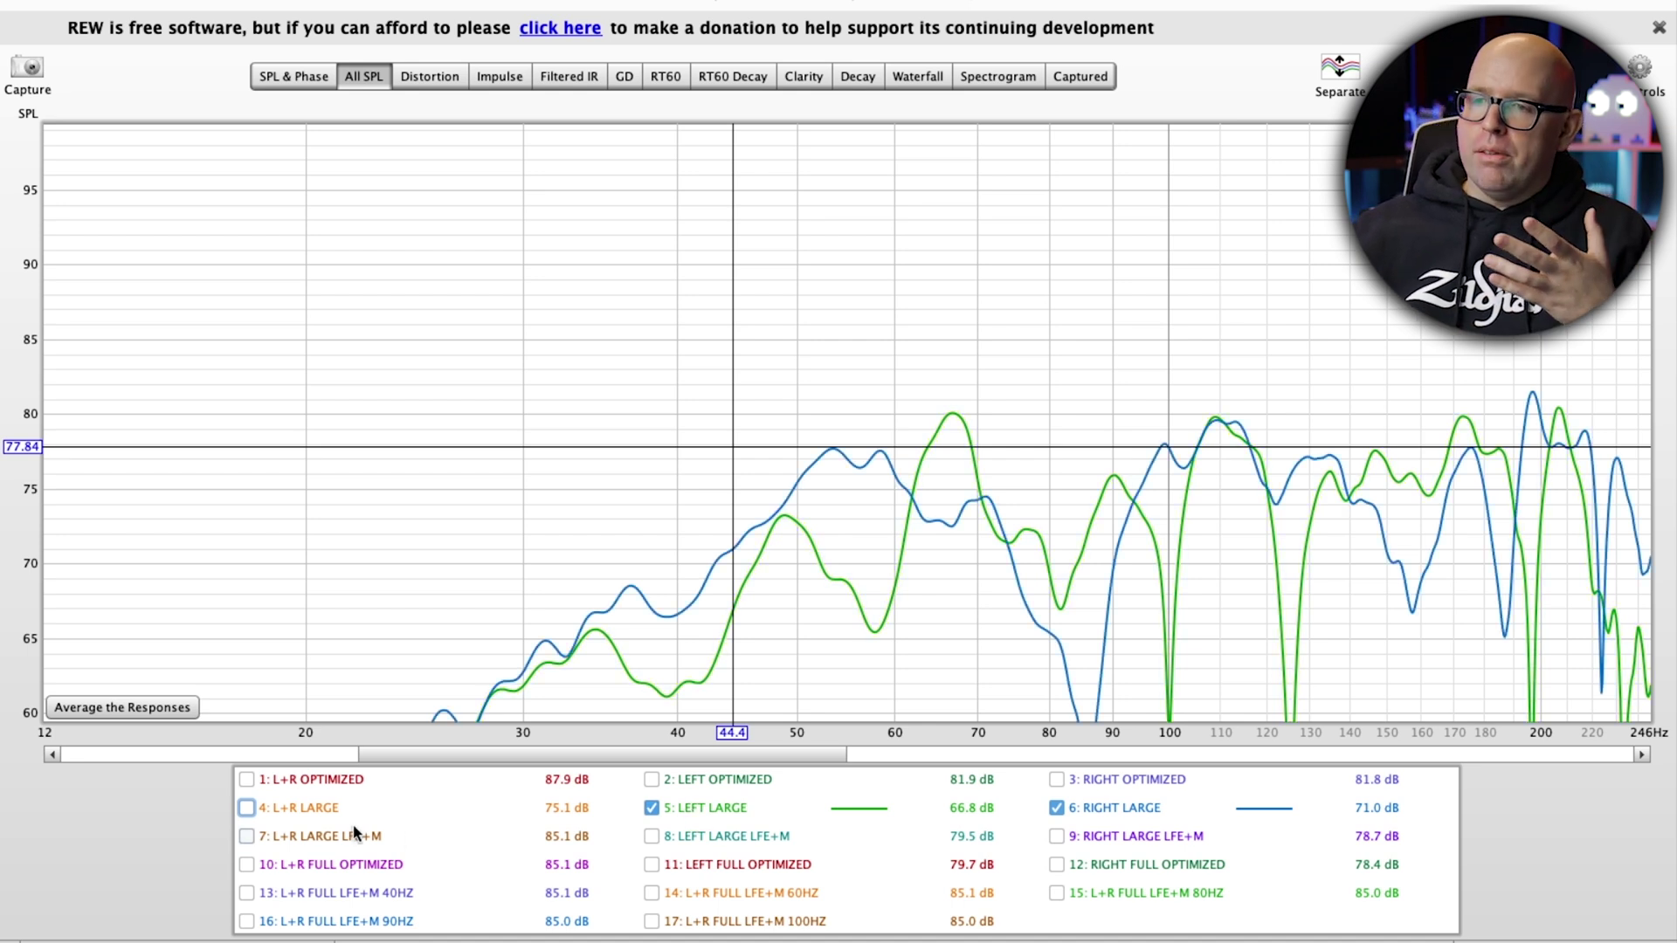
click(266, 811)
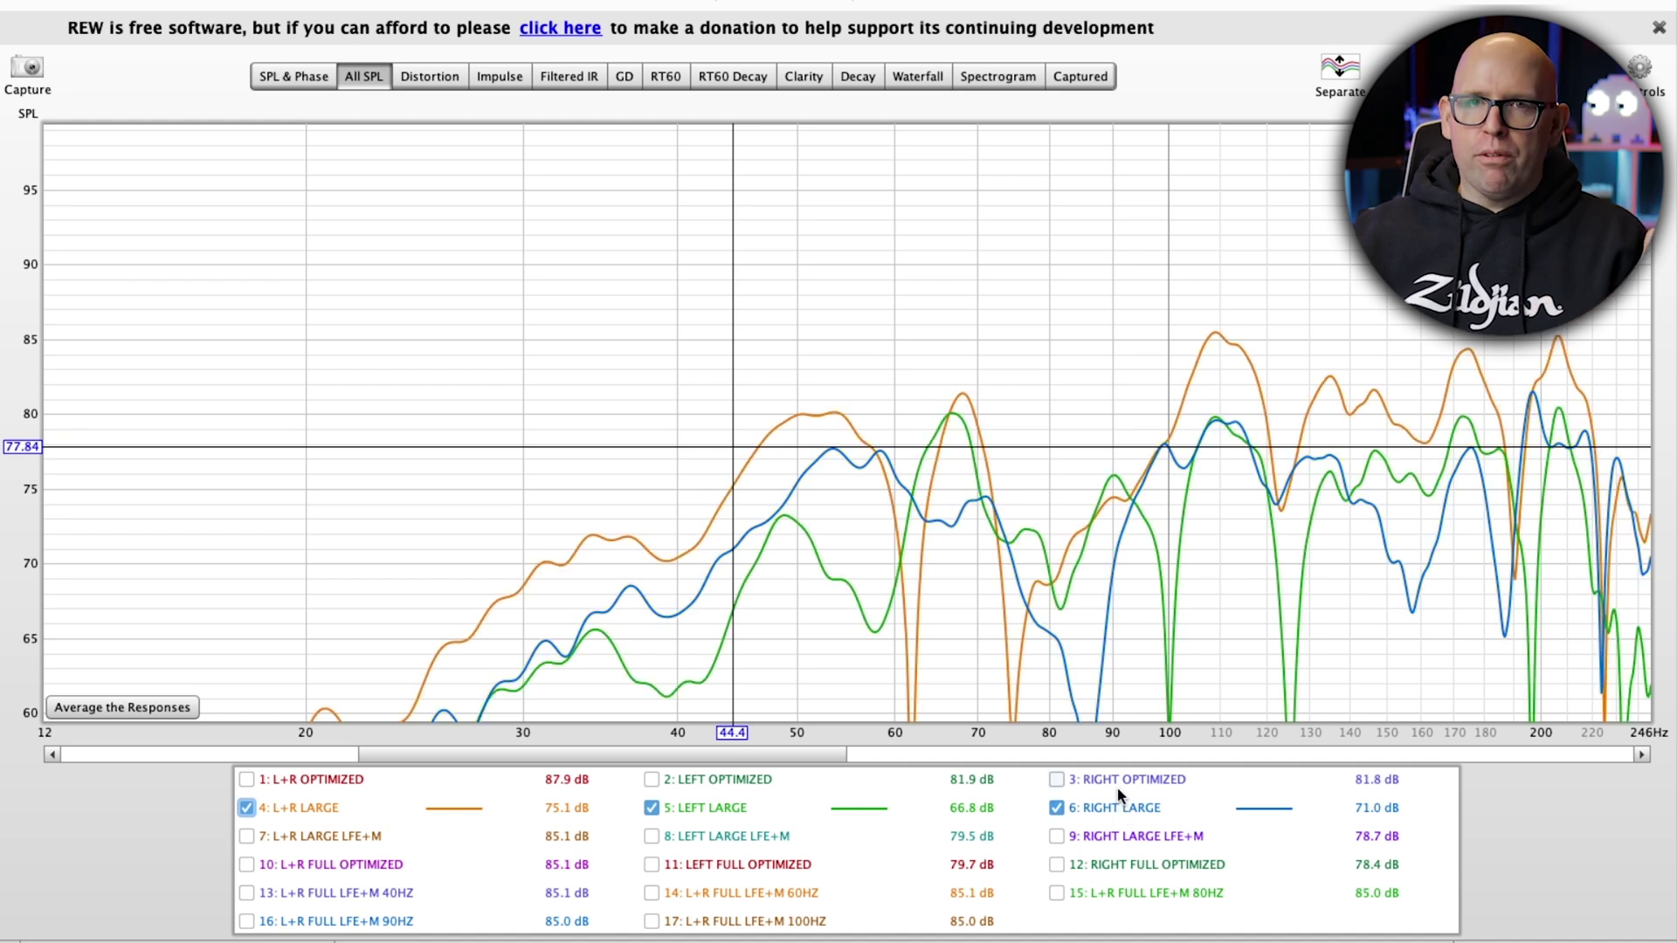
click(246, 808)
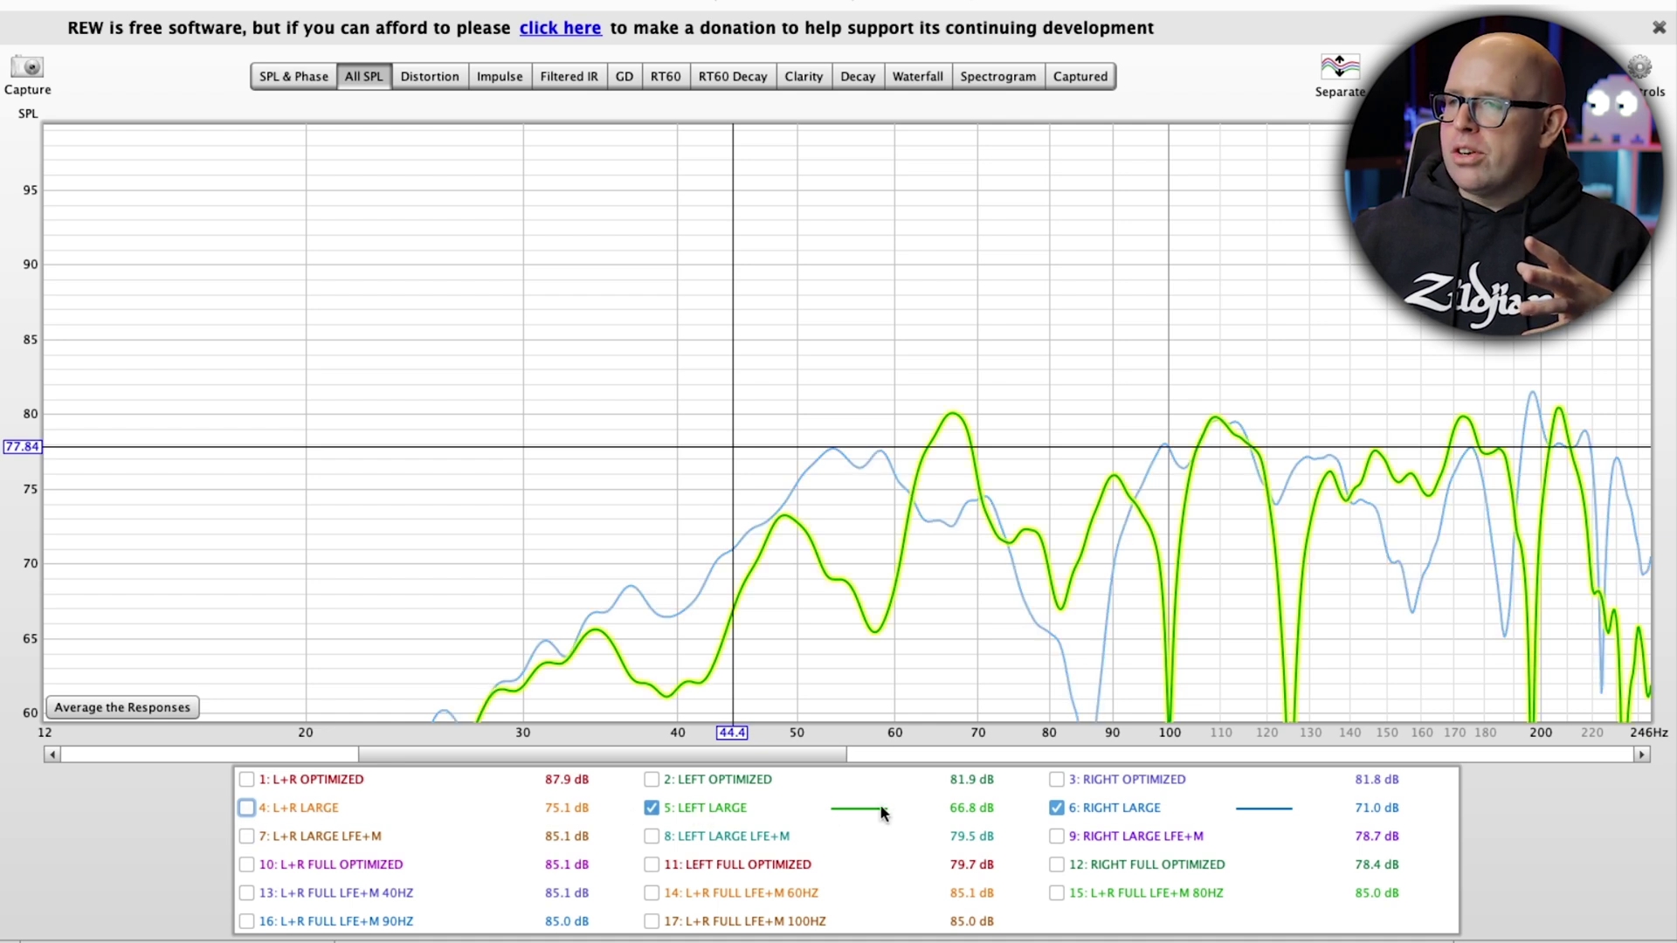
click(1057, 808)
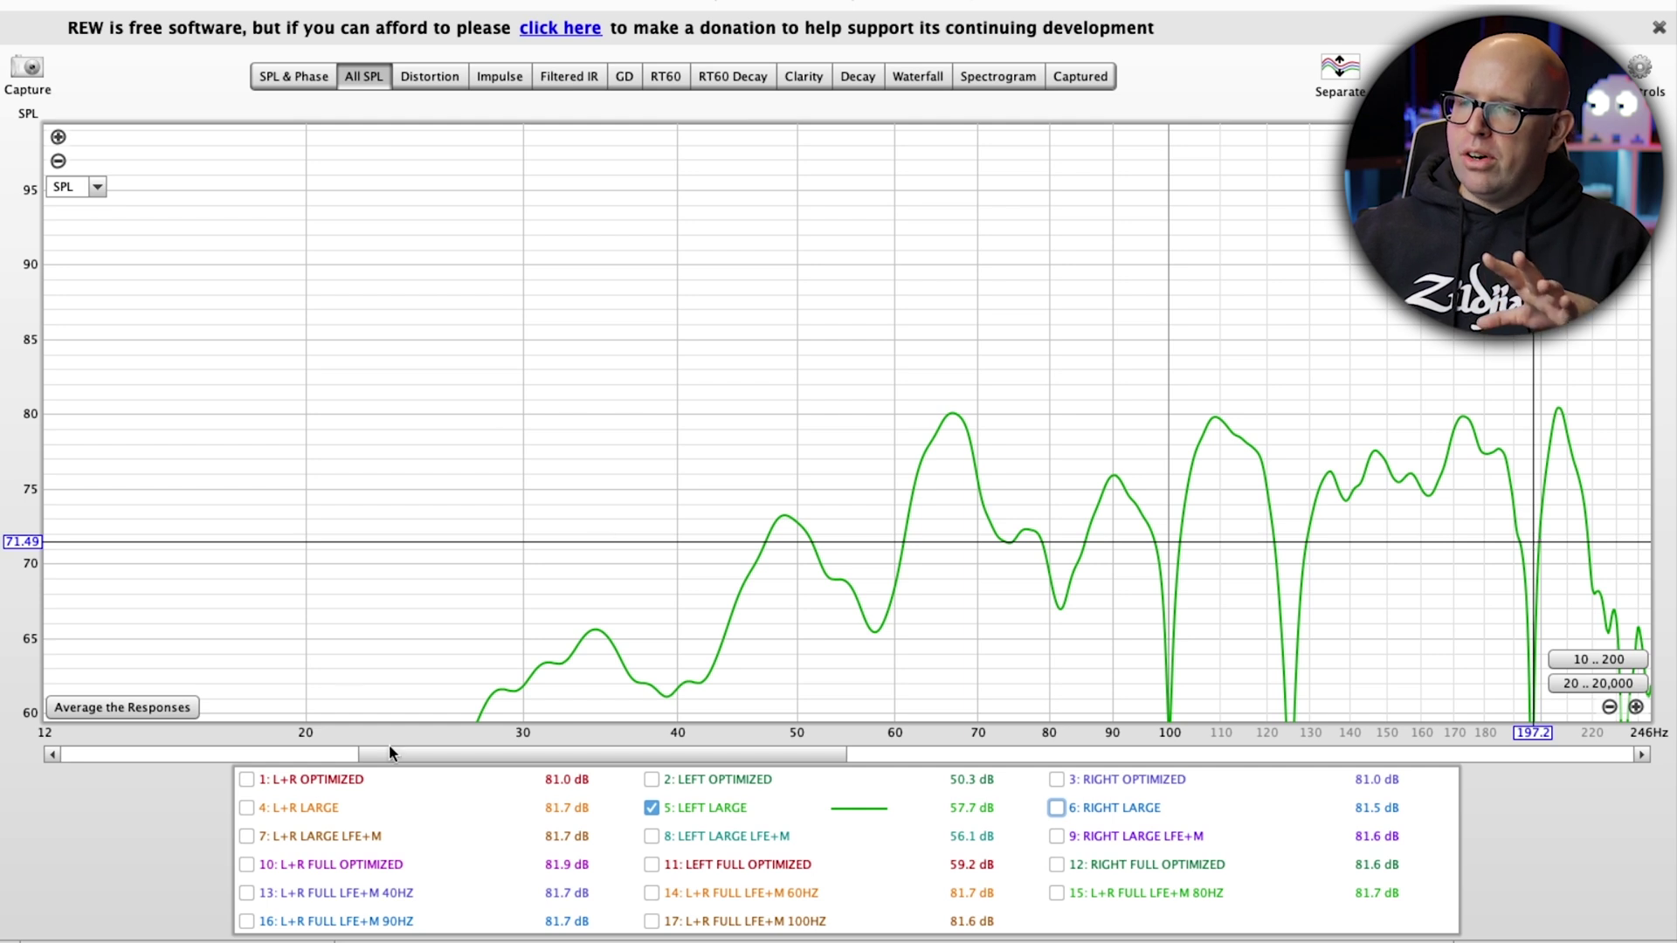
click(364, 784)
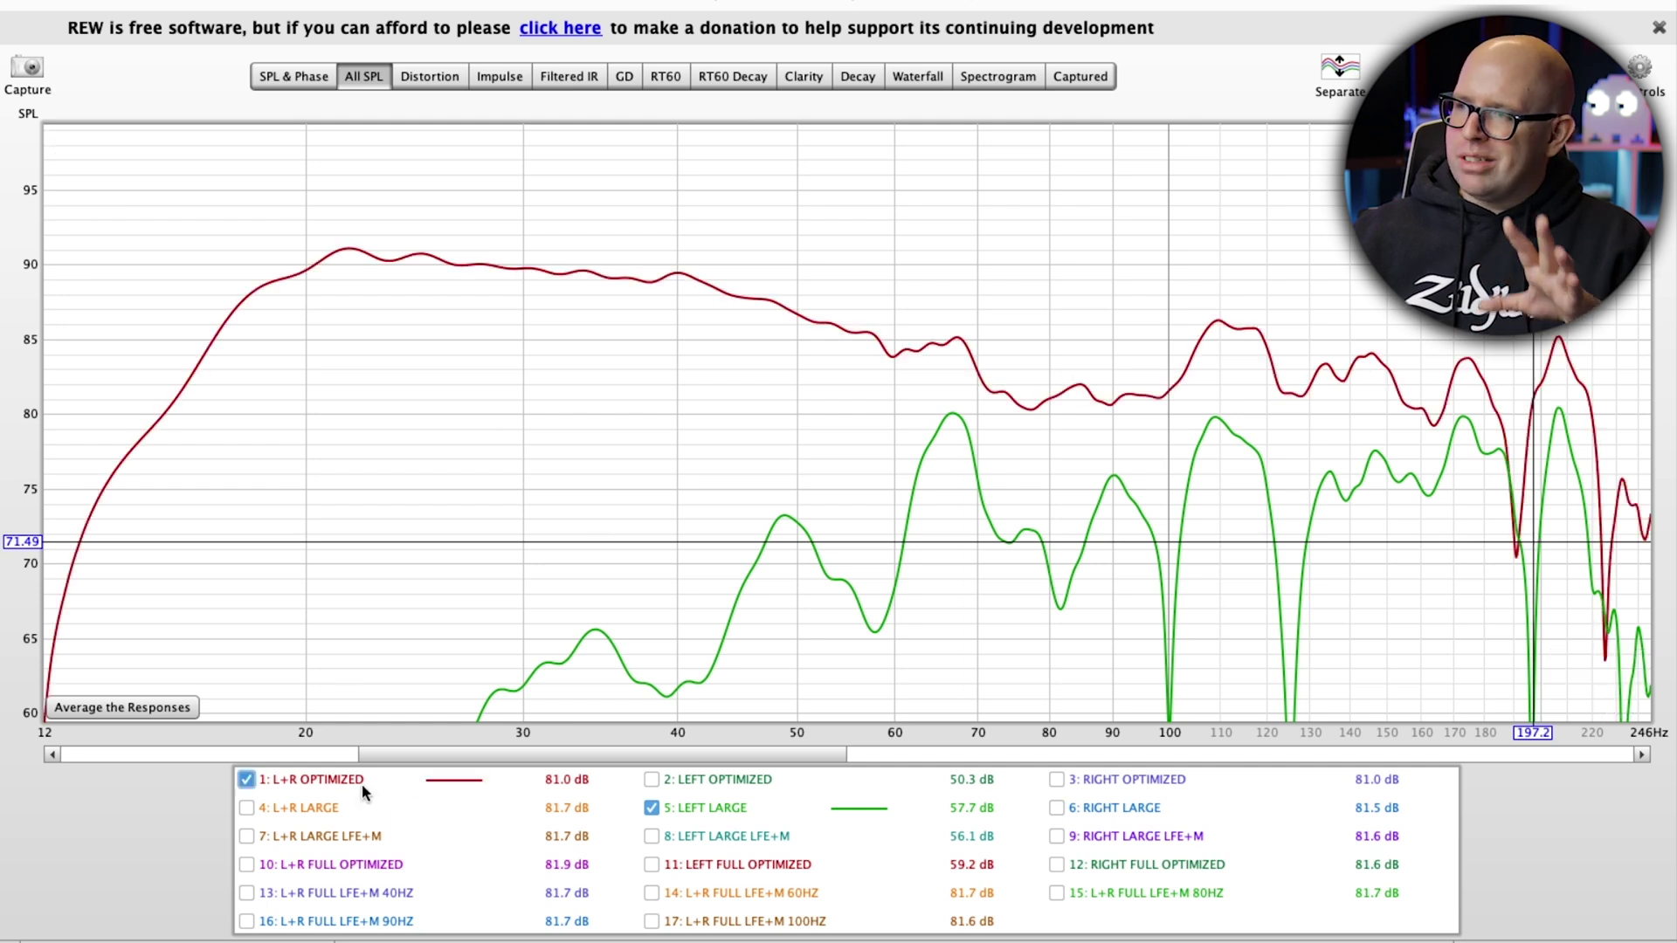
Step: Hide L+R OPTIMIZED and overlay LEFT LARGE with RIGHT LARGE after toggling between them
click(362, 785)
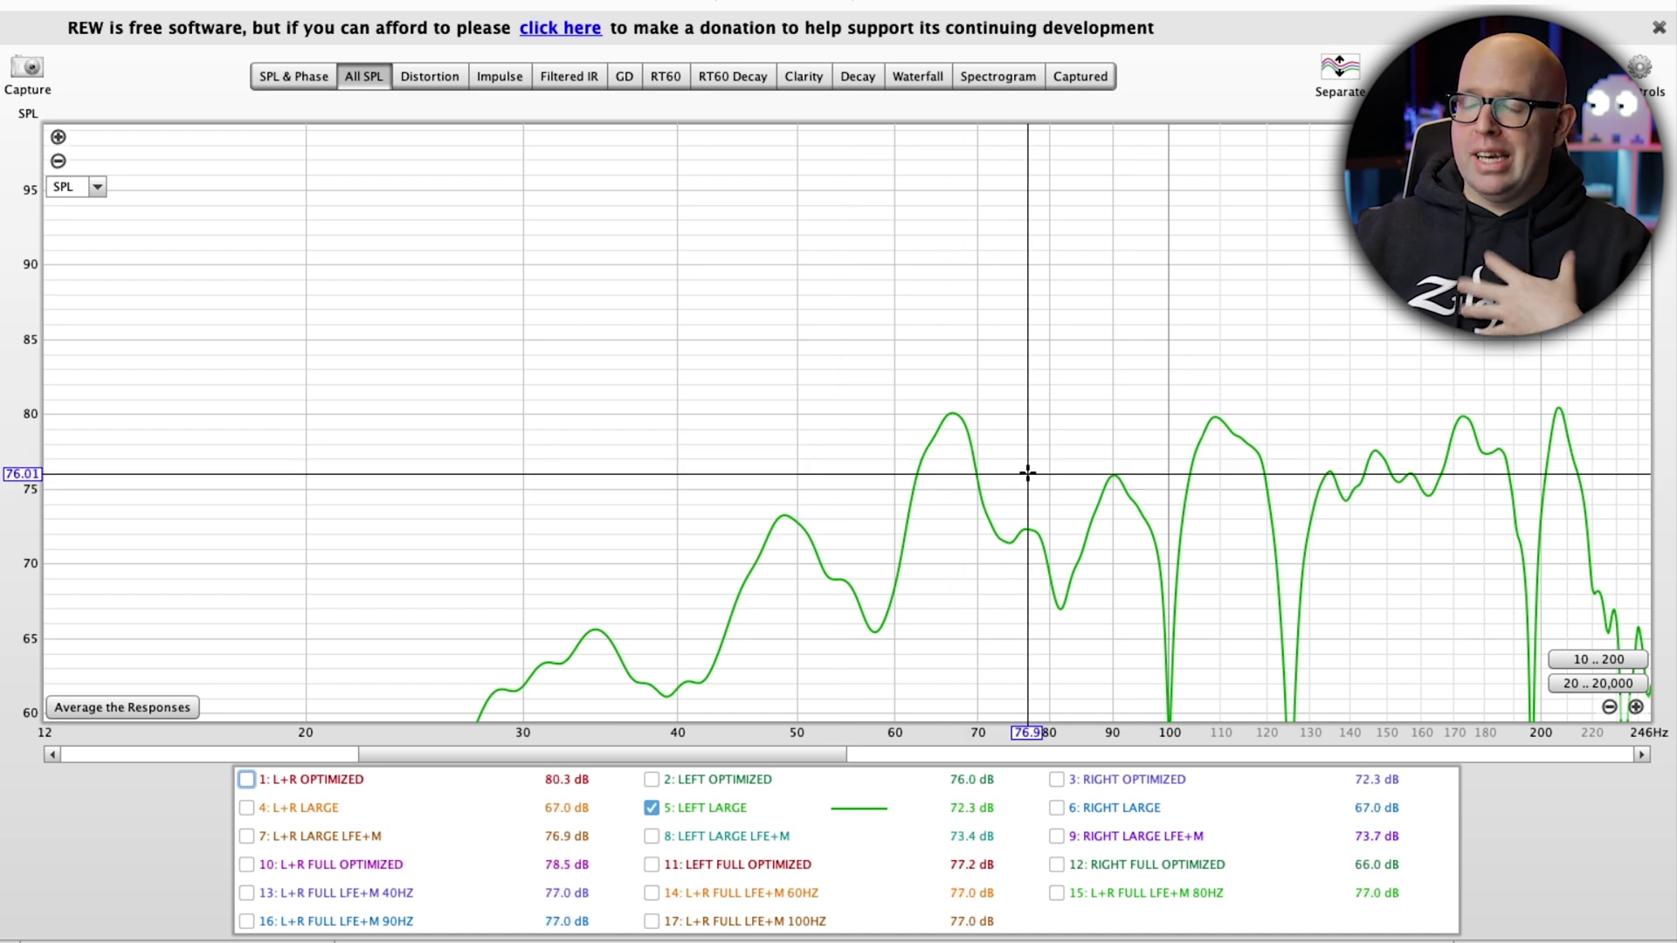
click(1092, 803)
click(764, 811)
click(1139, 804)
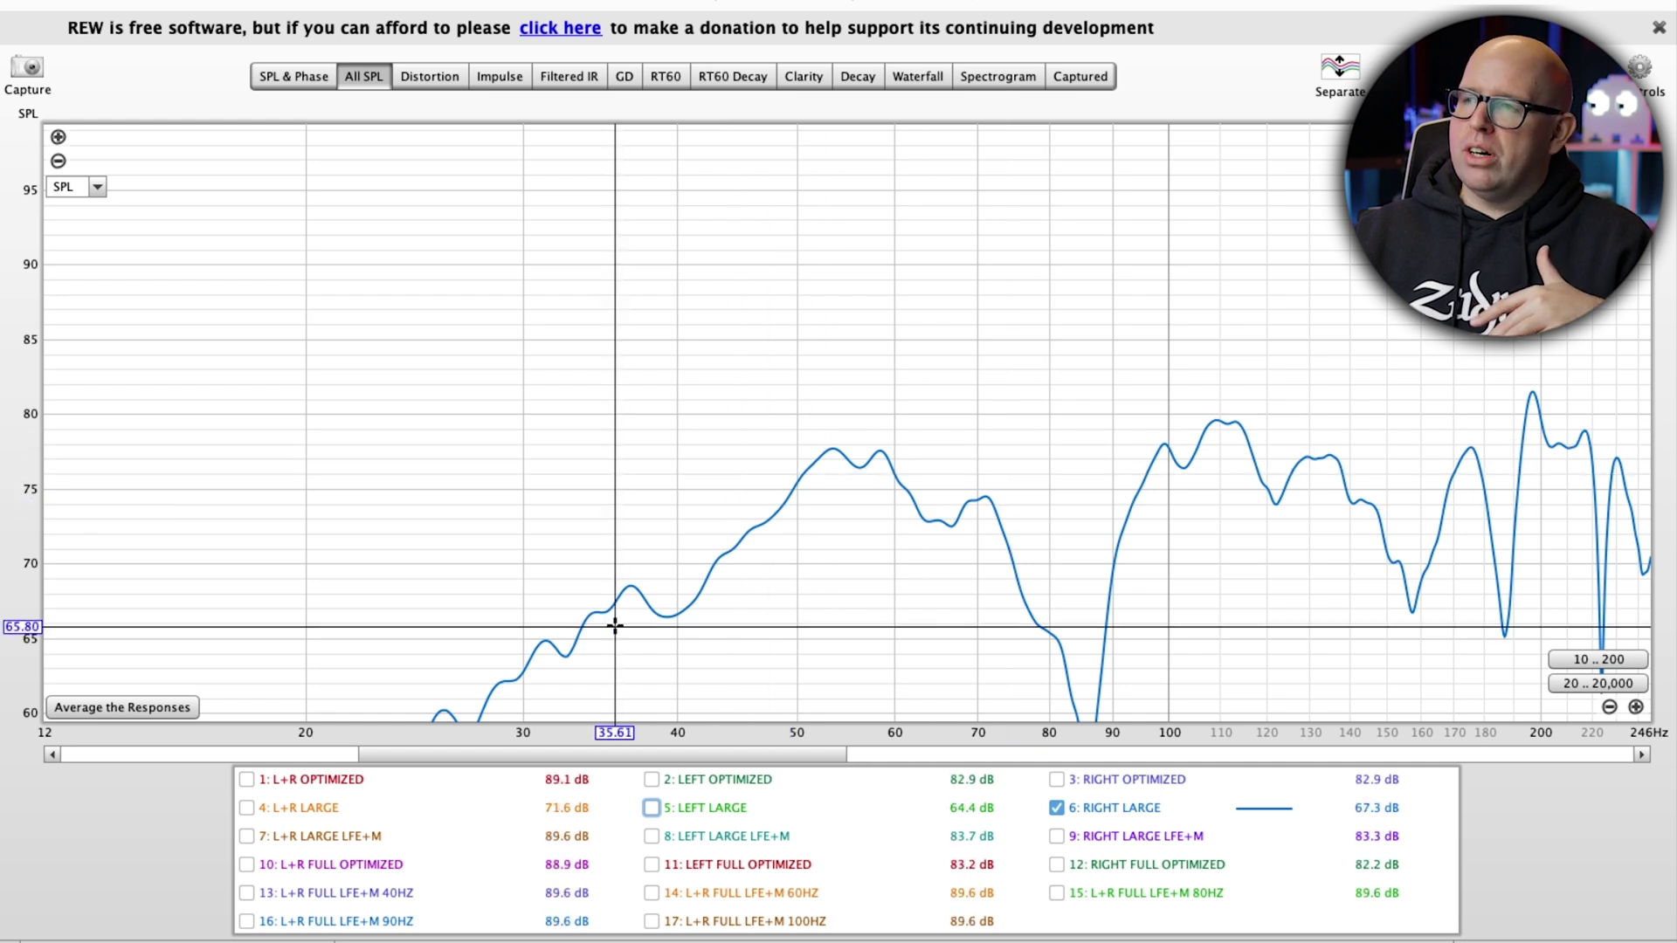
click(651, 807)
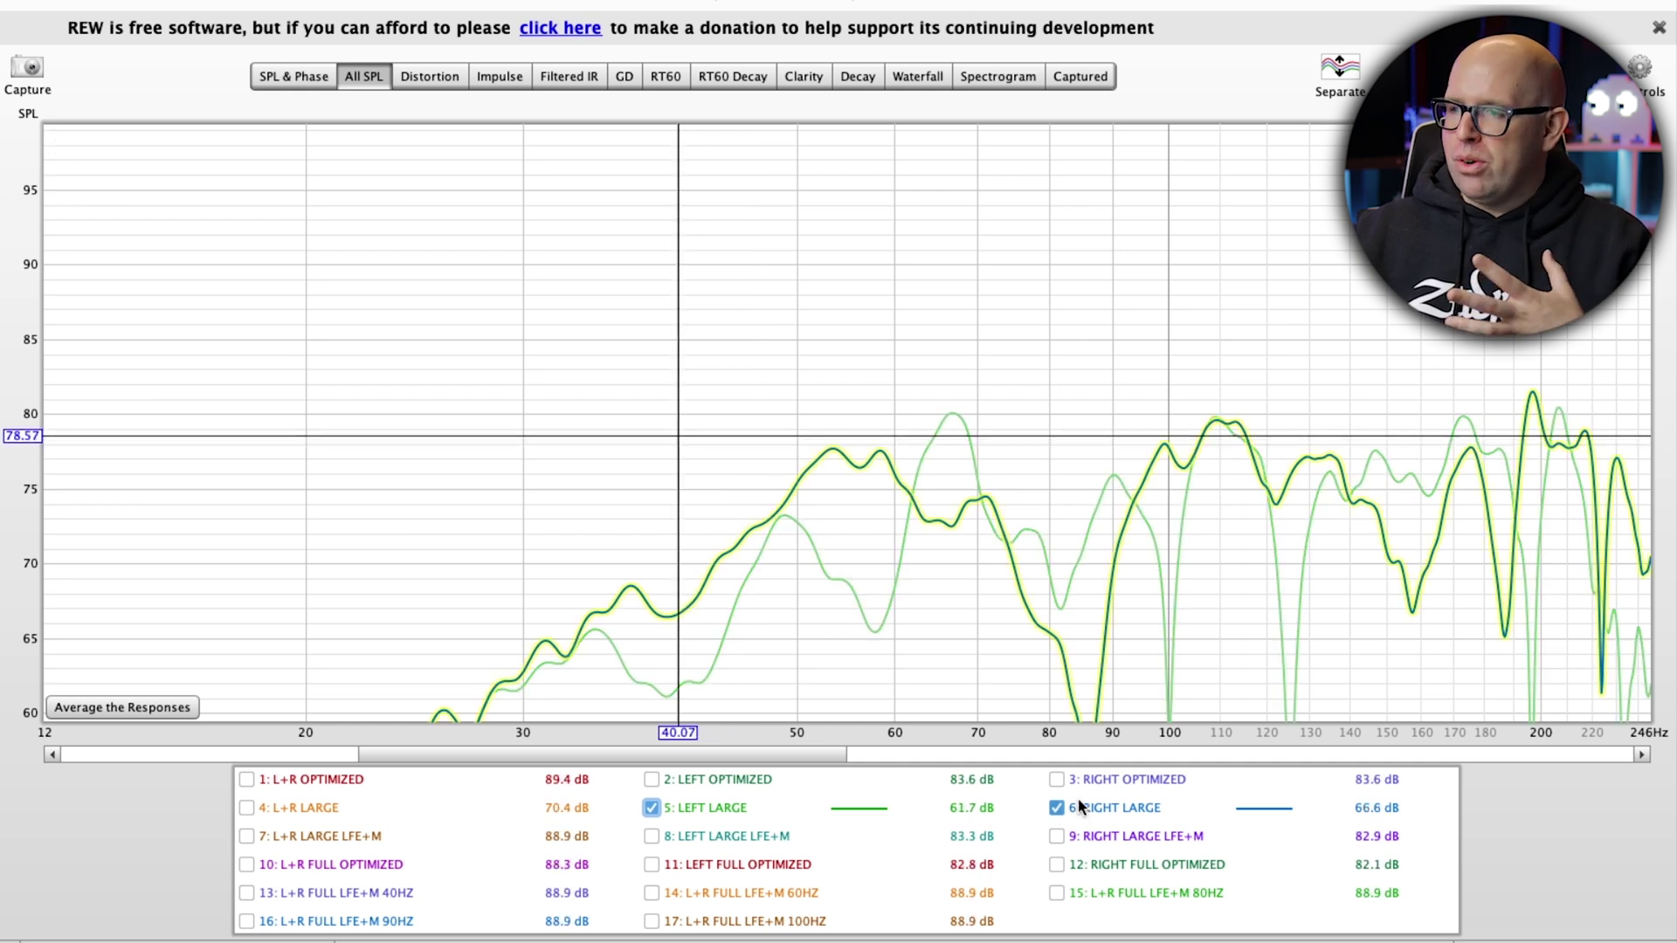
Step: Hide LEFT LARGE and RIGHT LARGE, then show only the L+R LARGE LFE+M response
click(683, 808)
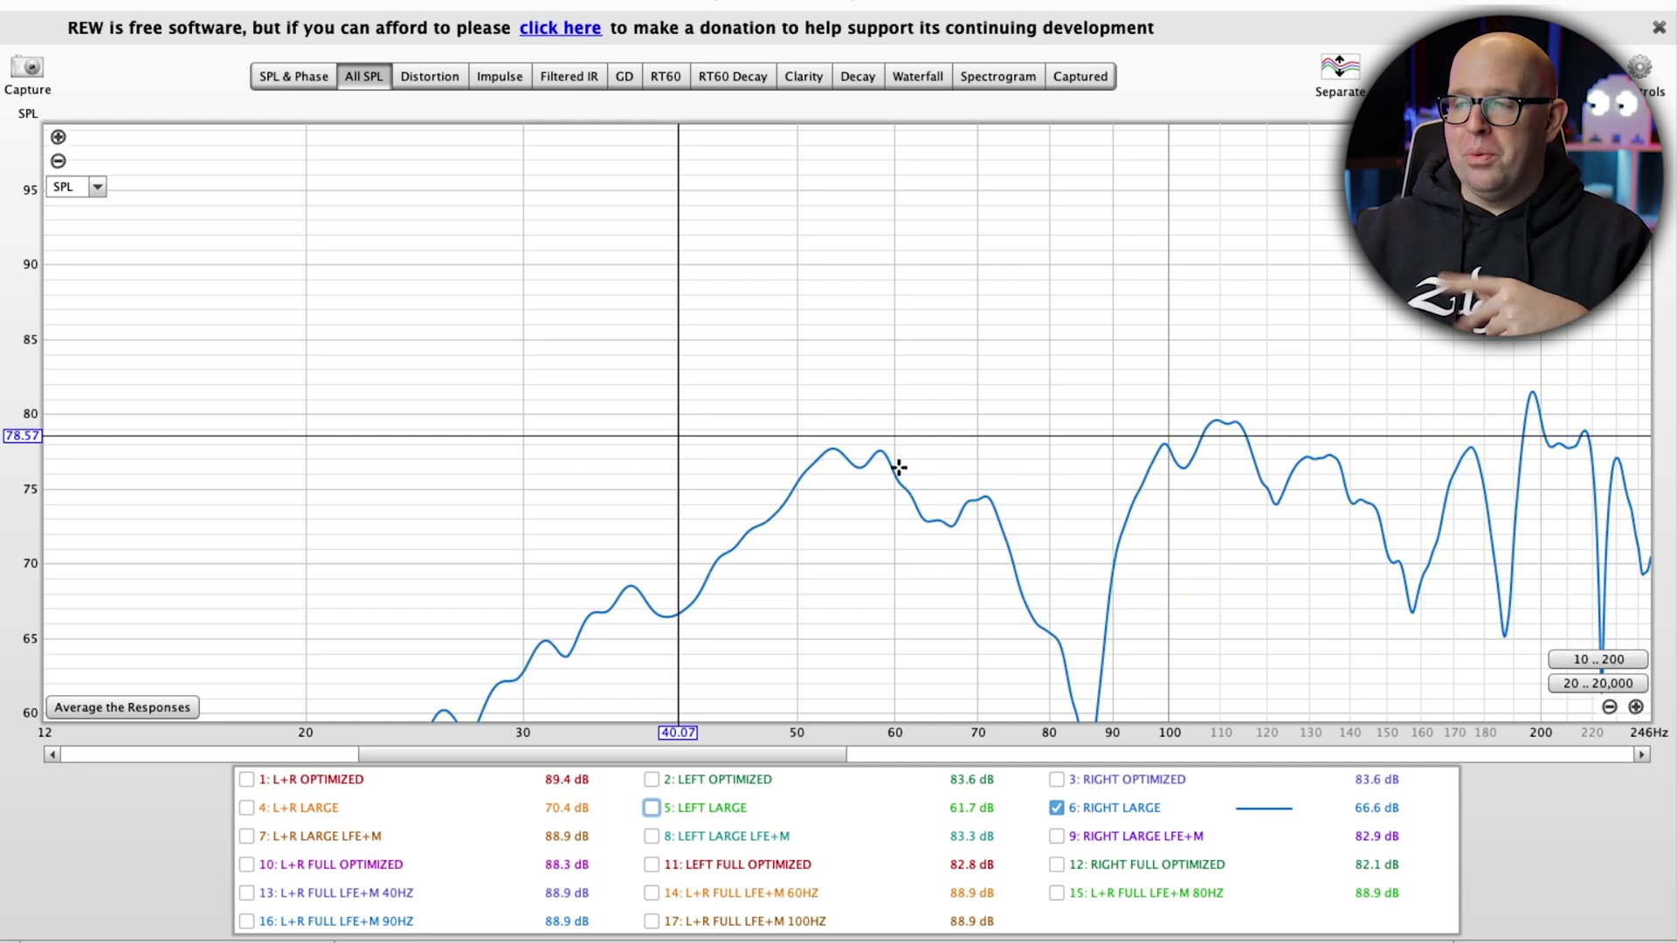
drag(899, 468, 789, 471)
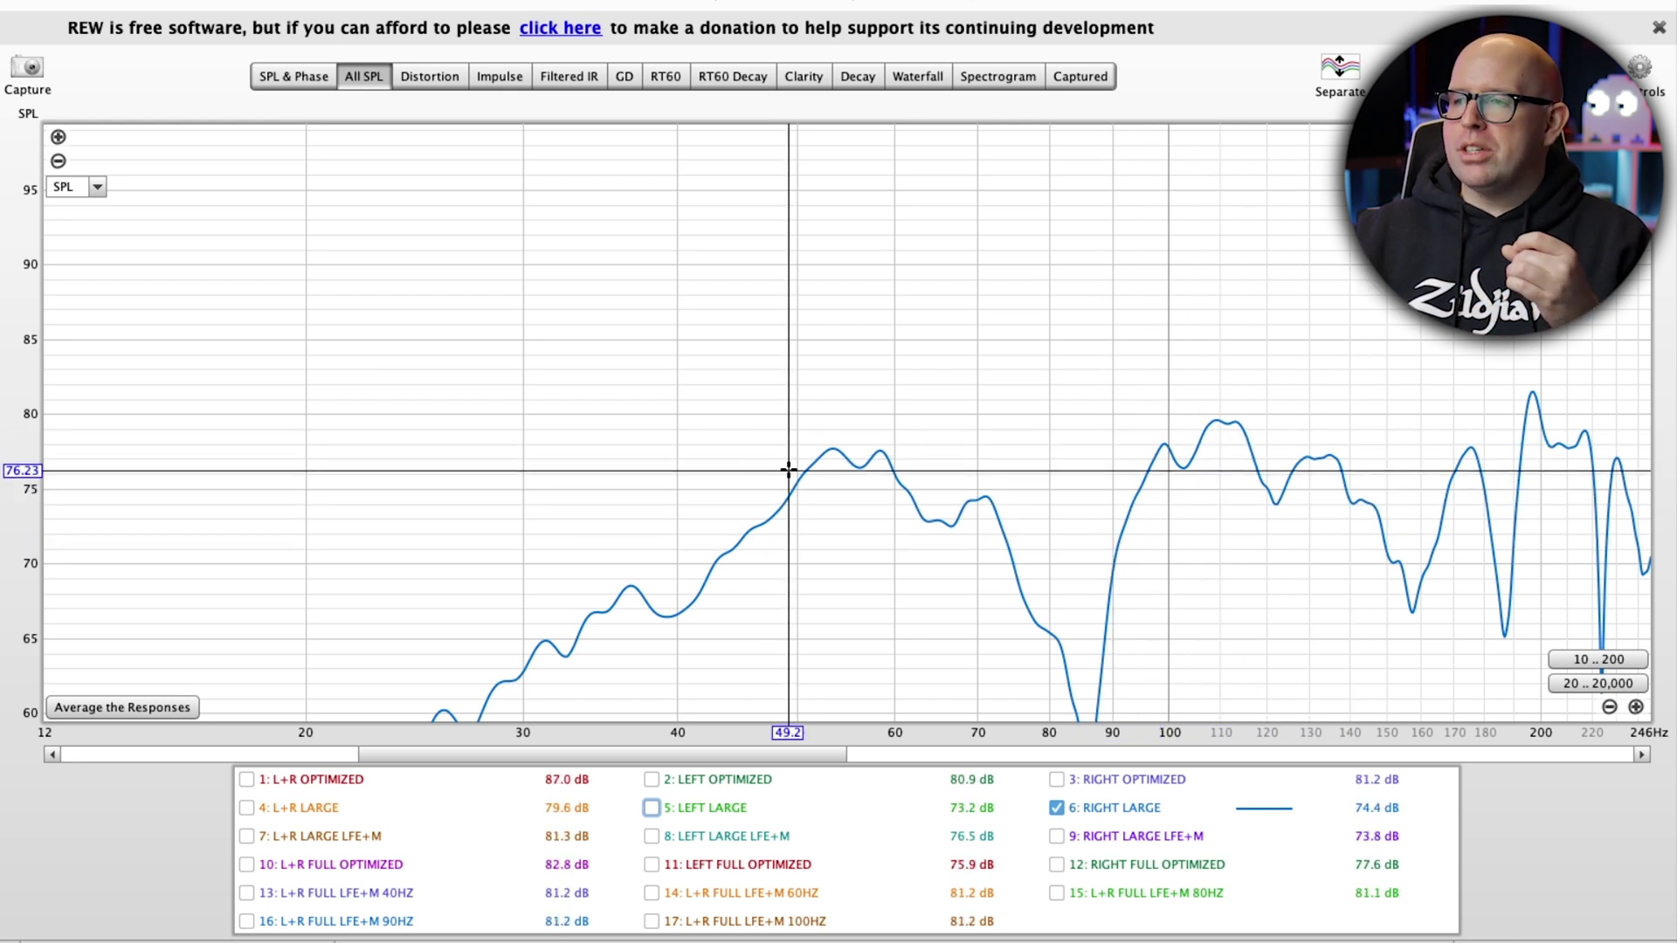
key(Tab)
key(space)
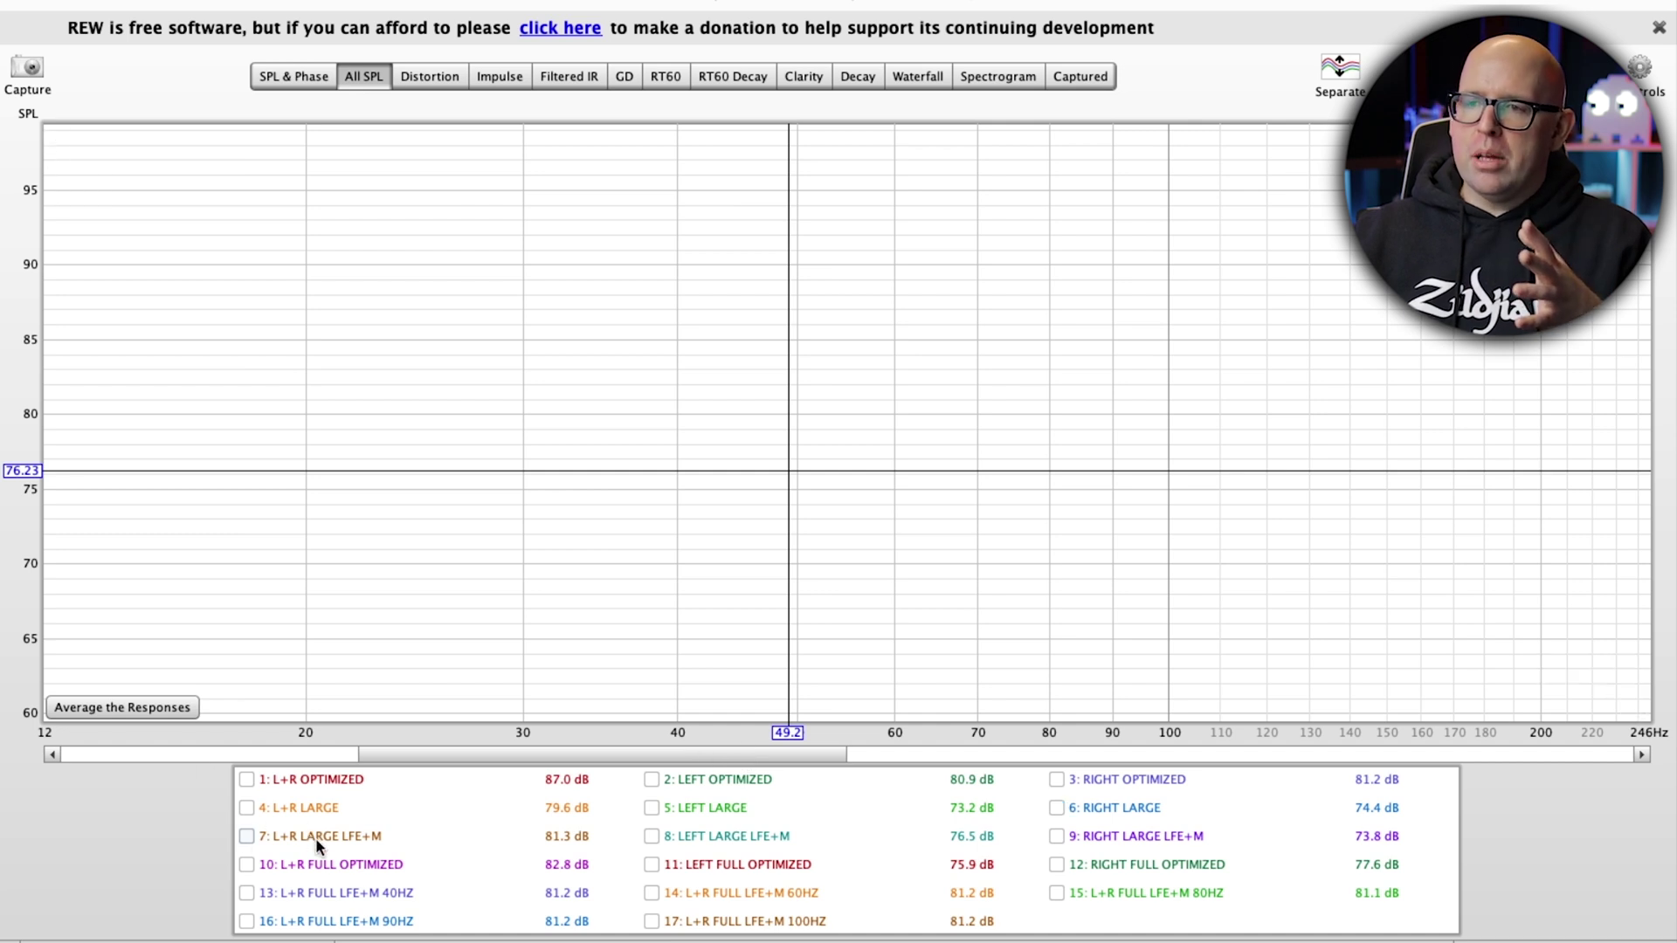
click(317, 836)
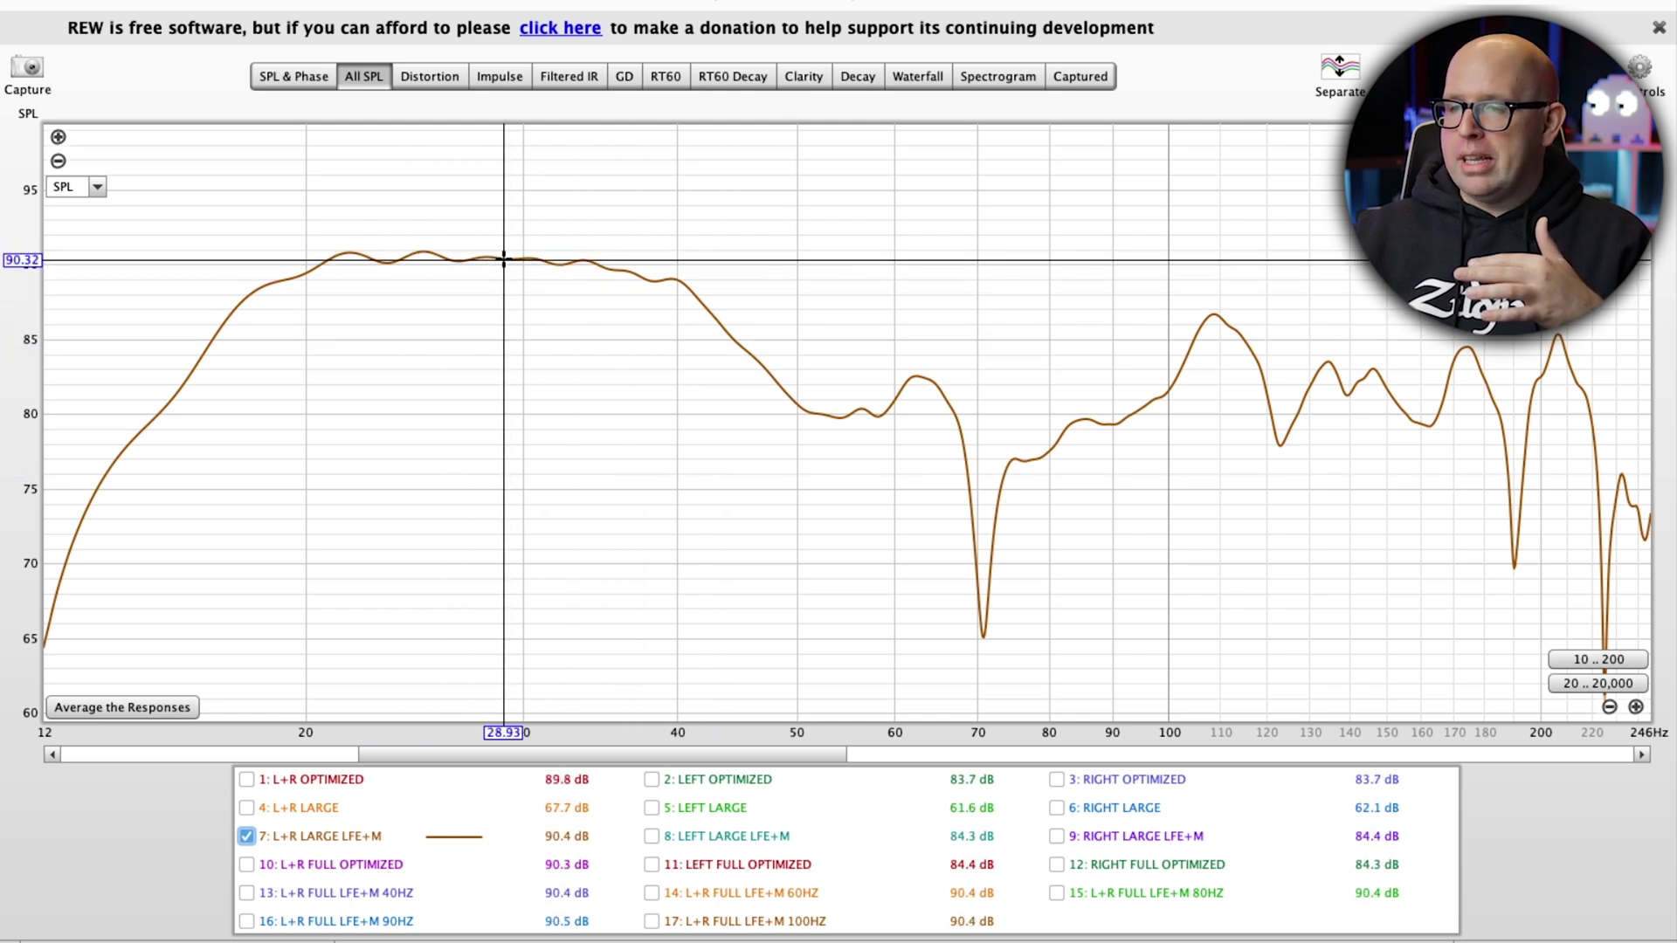
Step: Briefly overlay L+R LARGE on L+R LARGE LFE+M, then hide L+R LARGE again
click(313, 806)
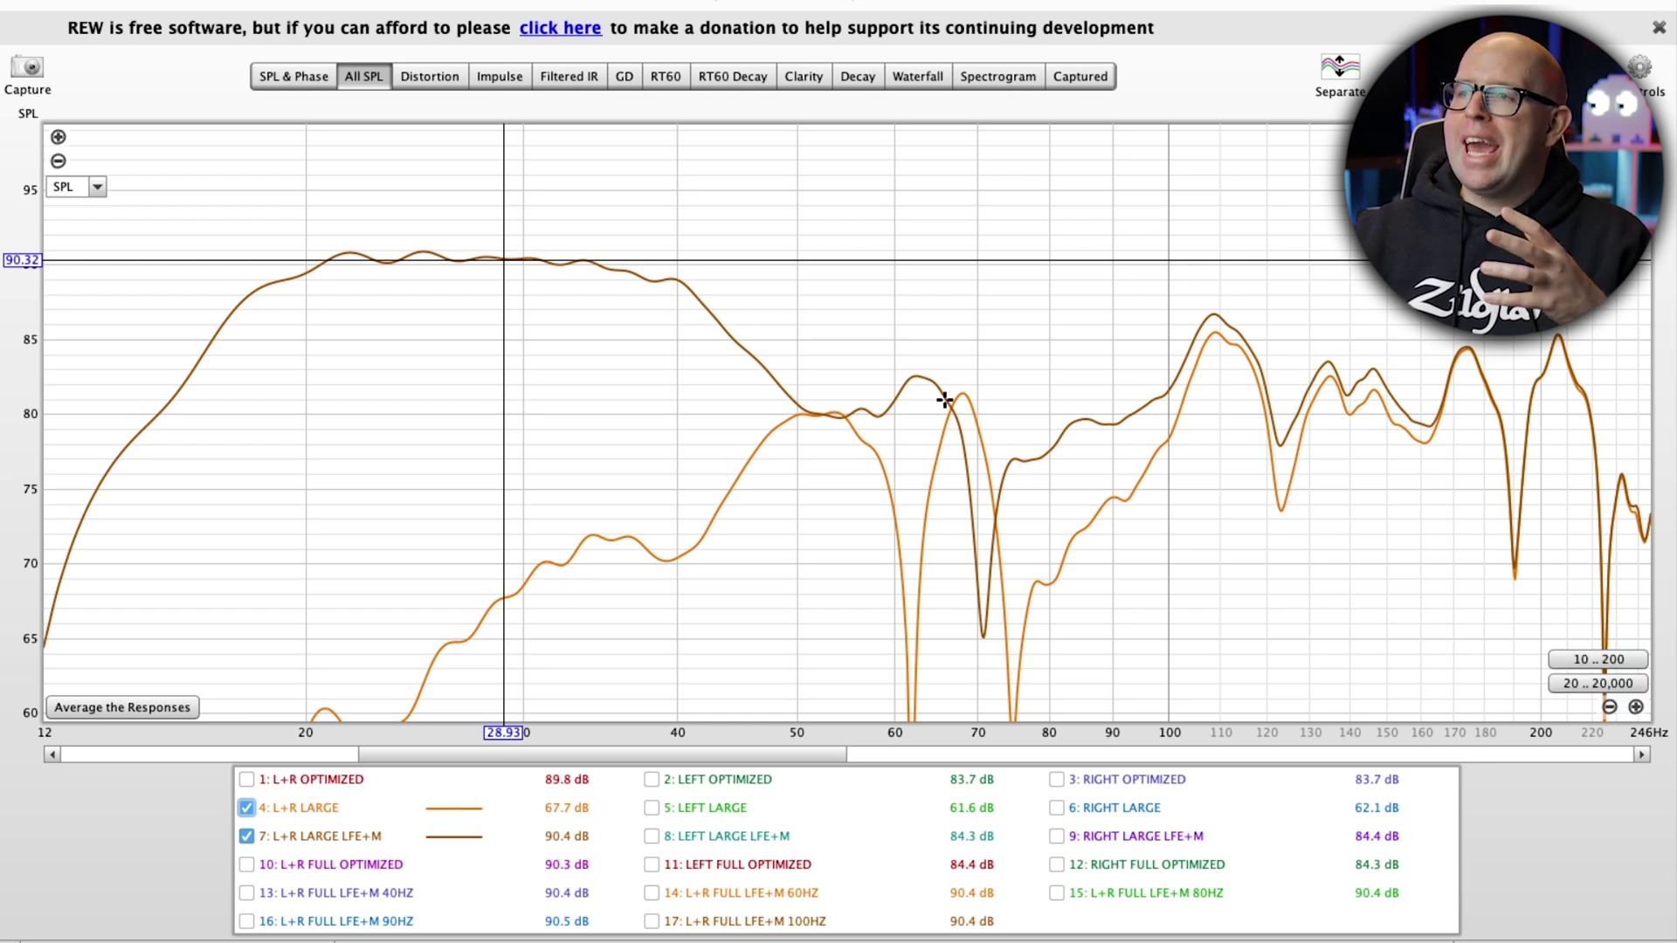
click(310, 808)
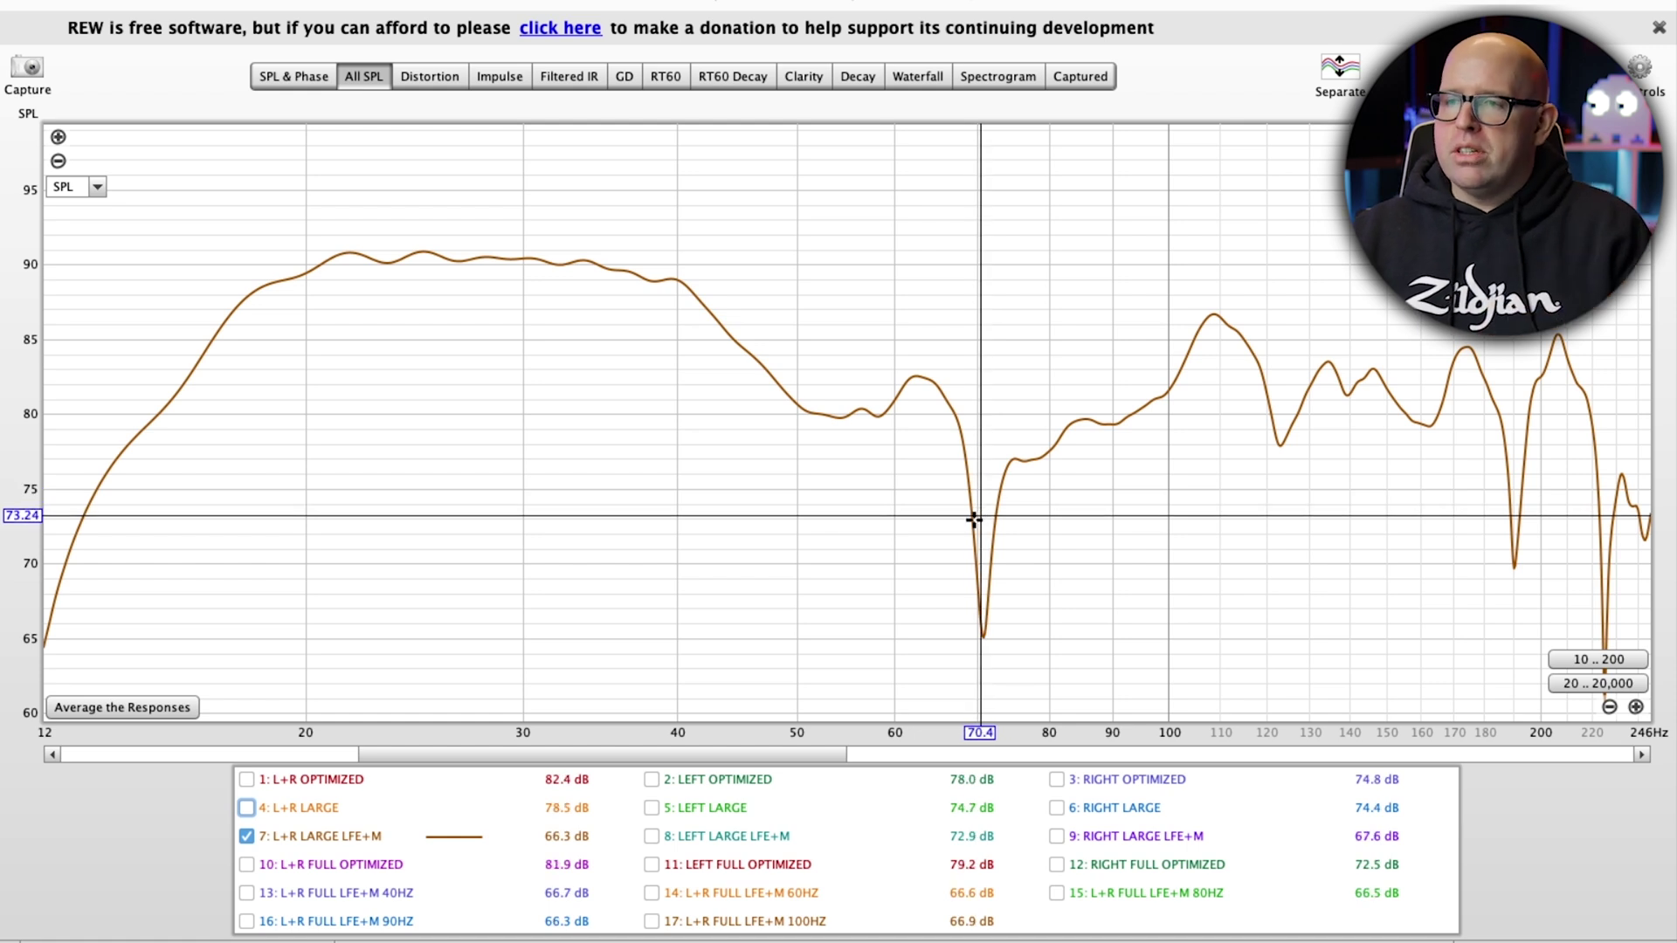
Step: Compare L+R FULL LFE+M 40HZ with L+R LARGE LFE+M, then add the 60, 80, 90, 100HZ traces
click(298, 837)
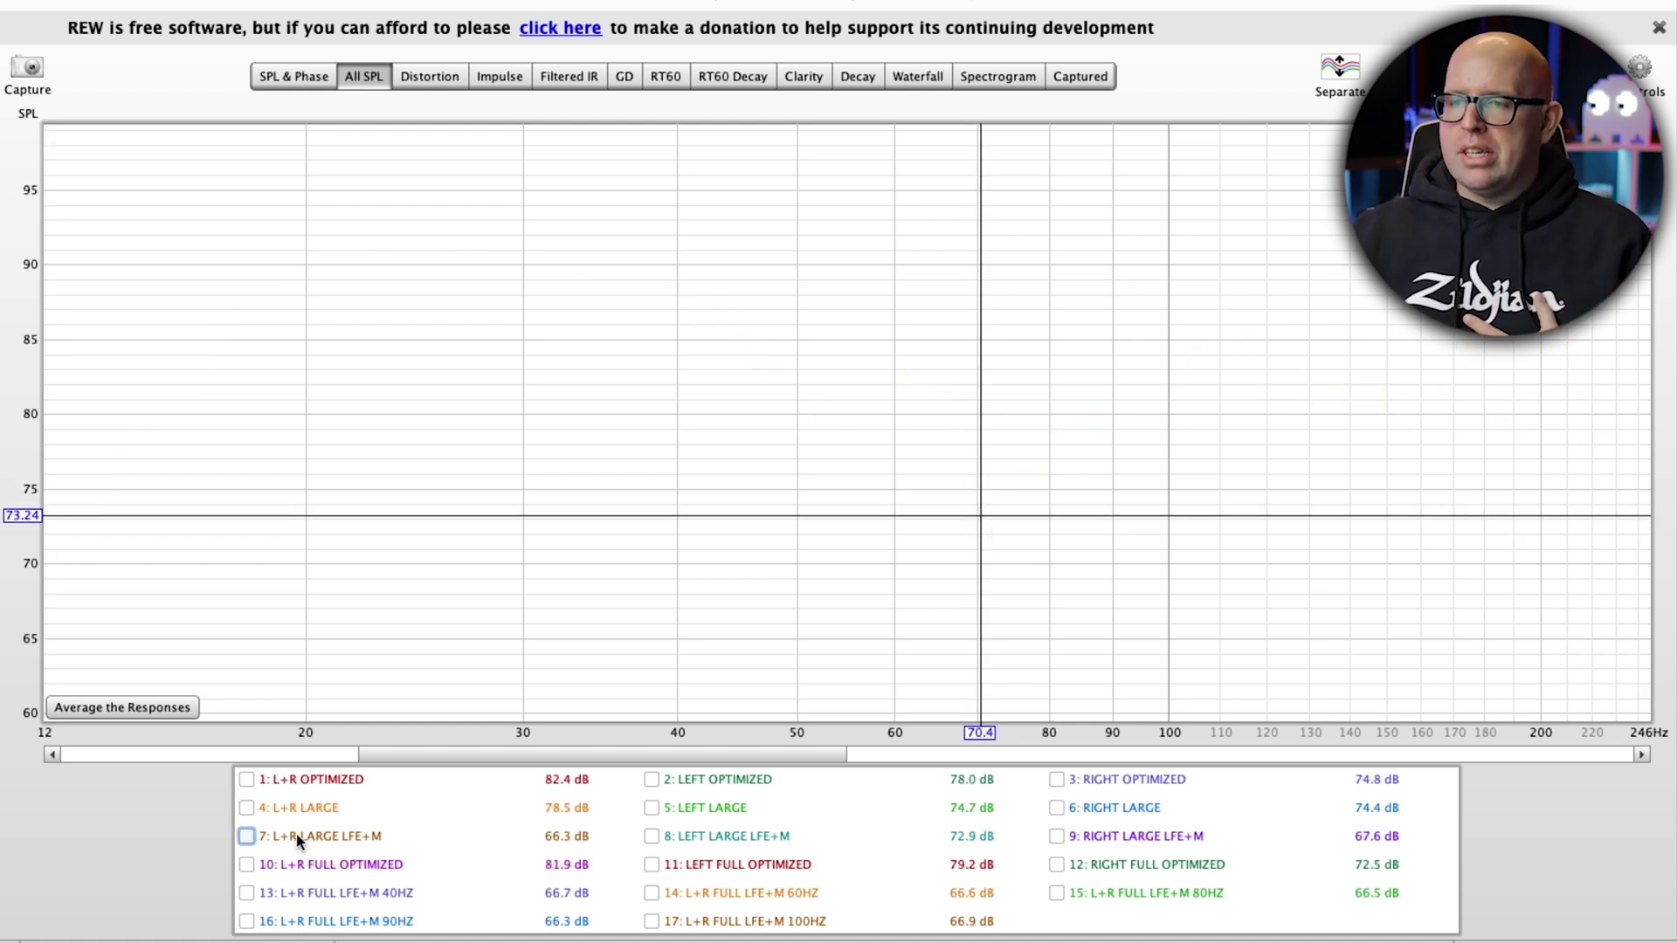
click(346, 890)
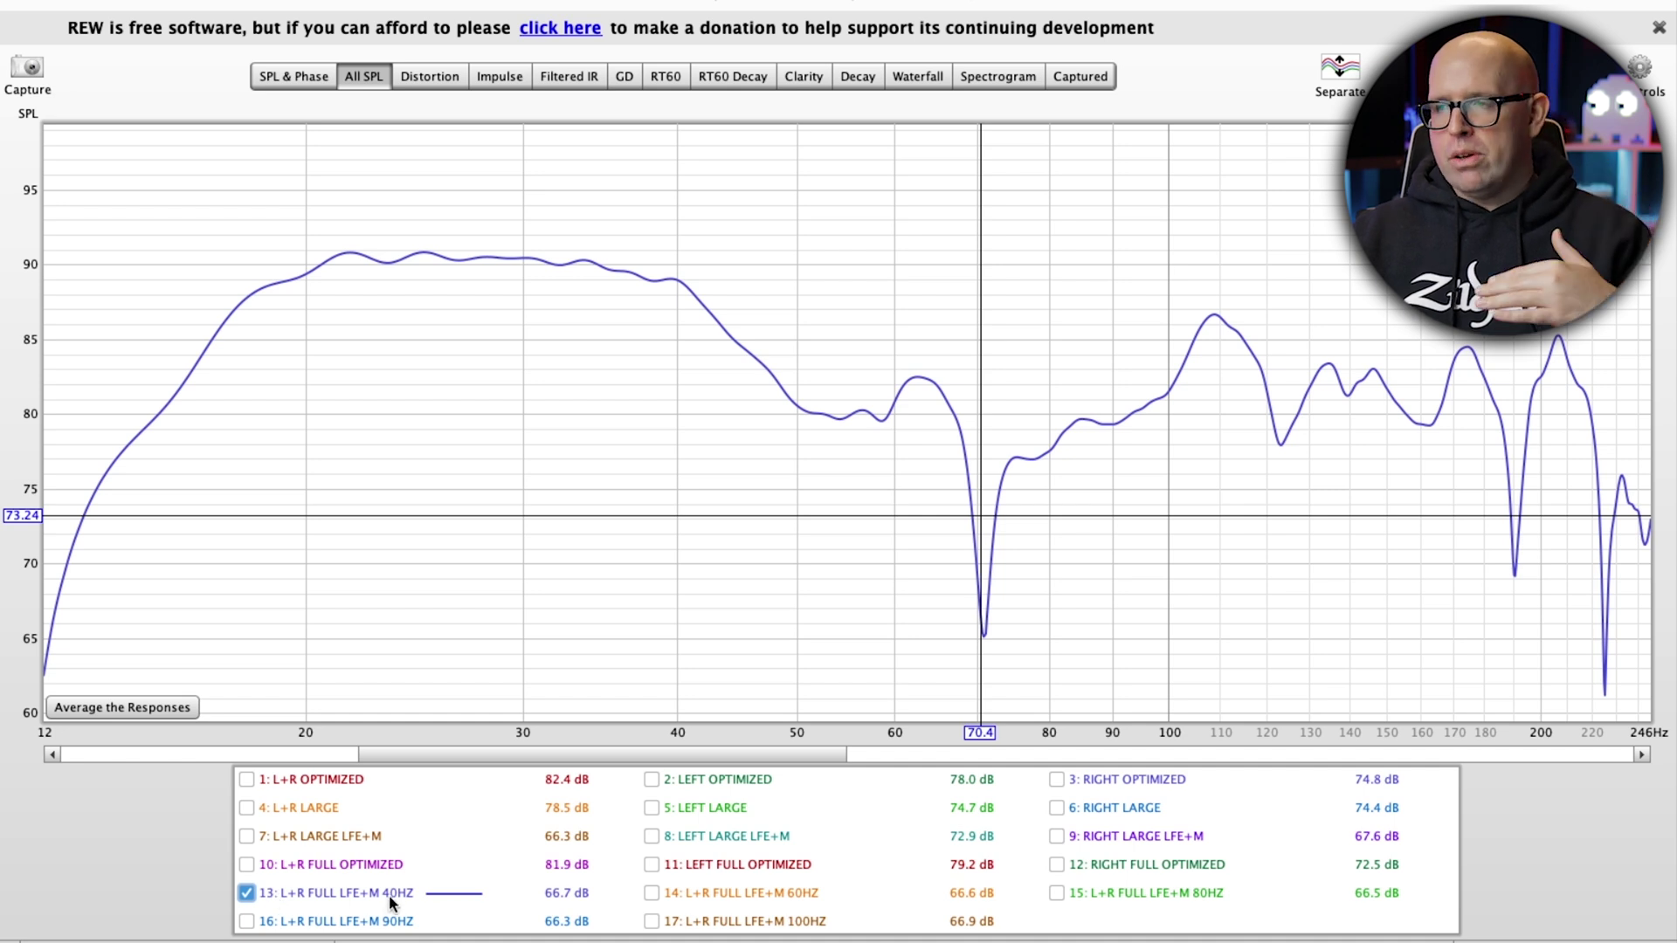
click(302, 836)
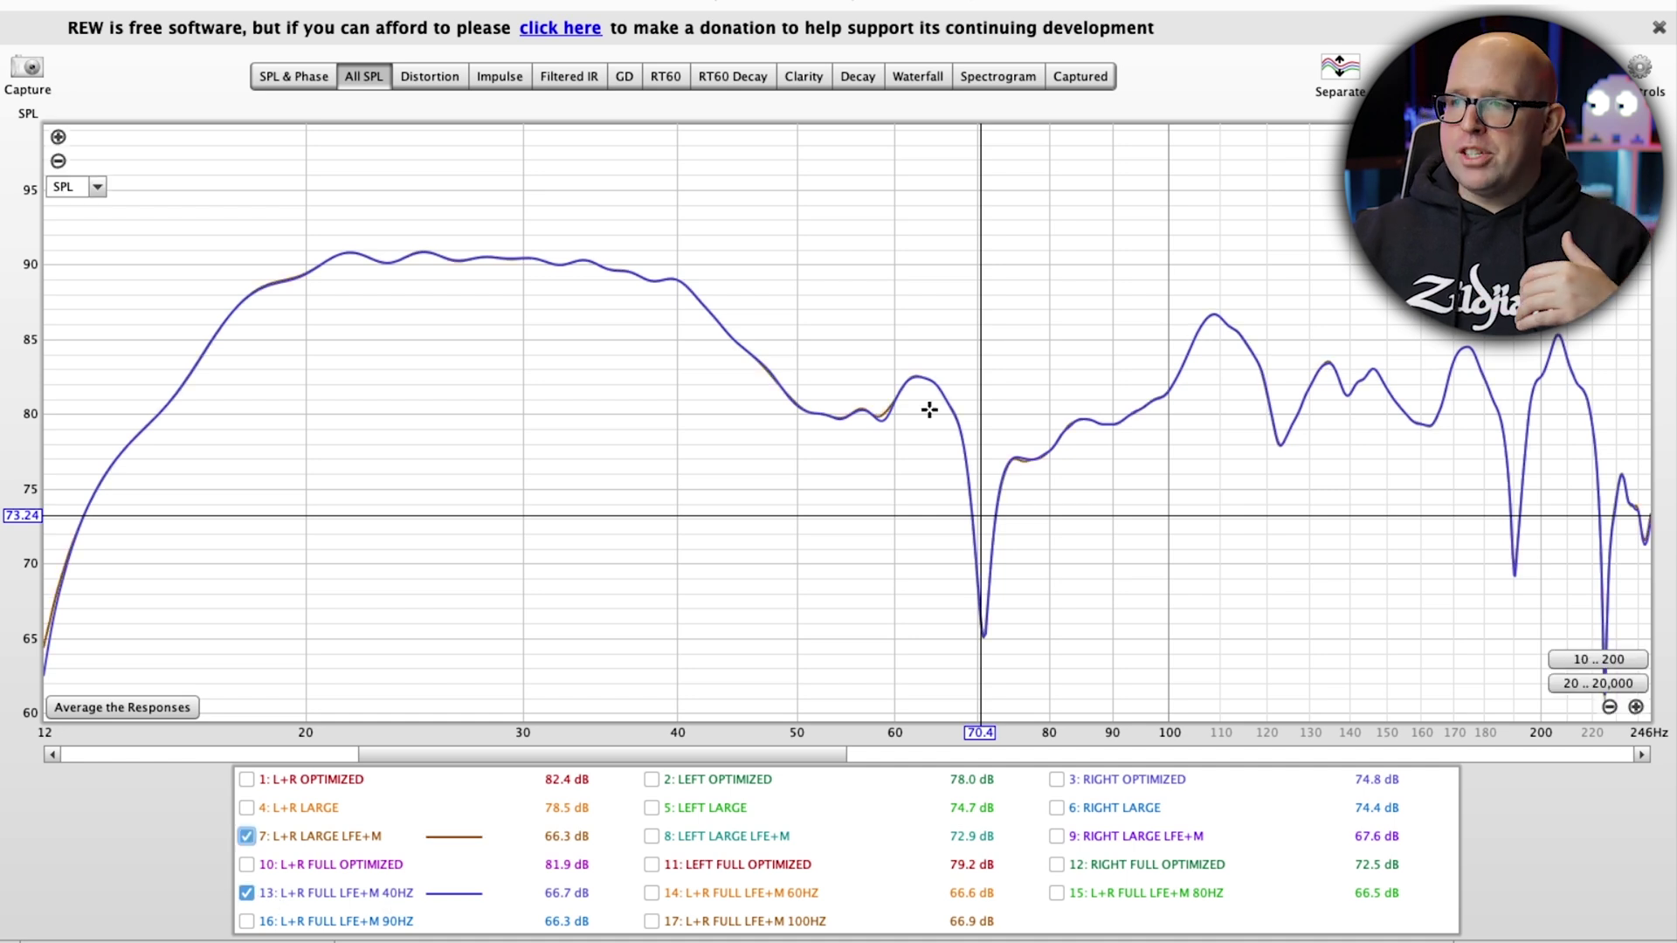
click(312, 835)
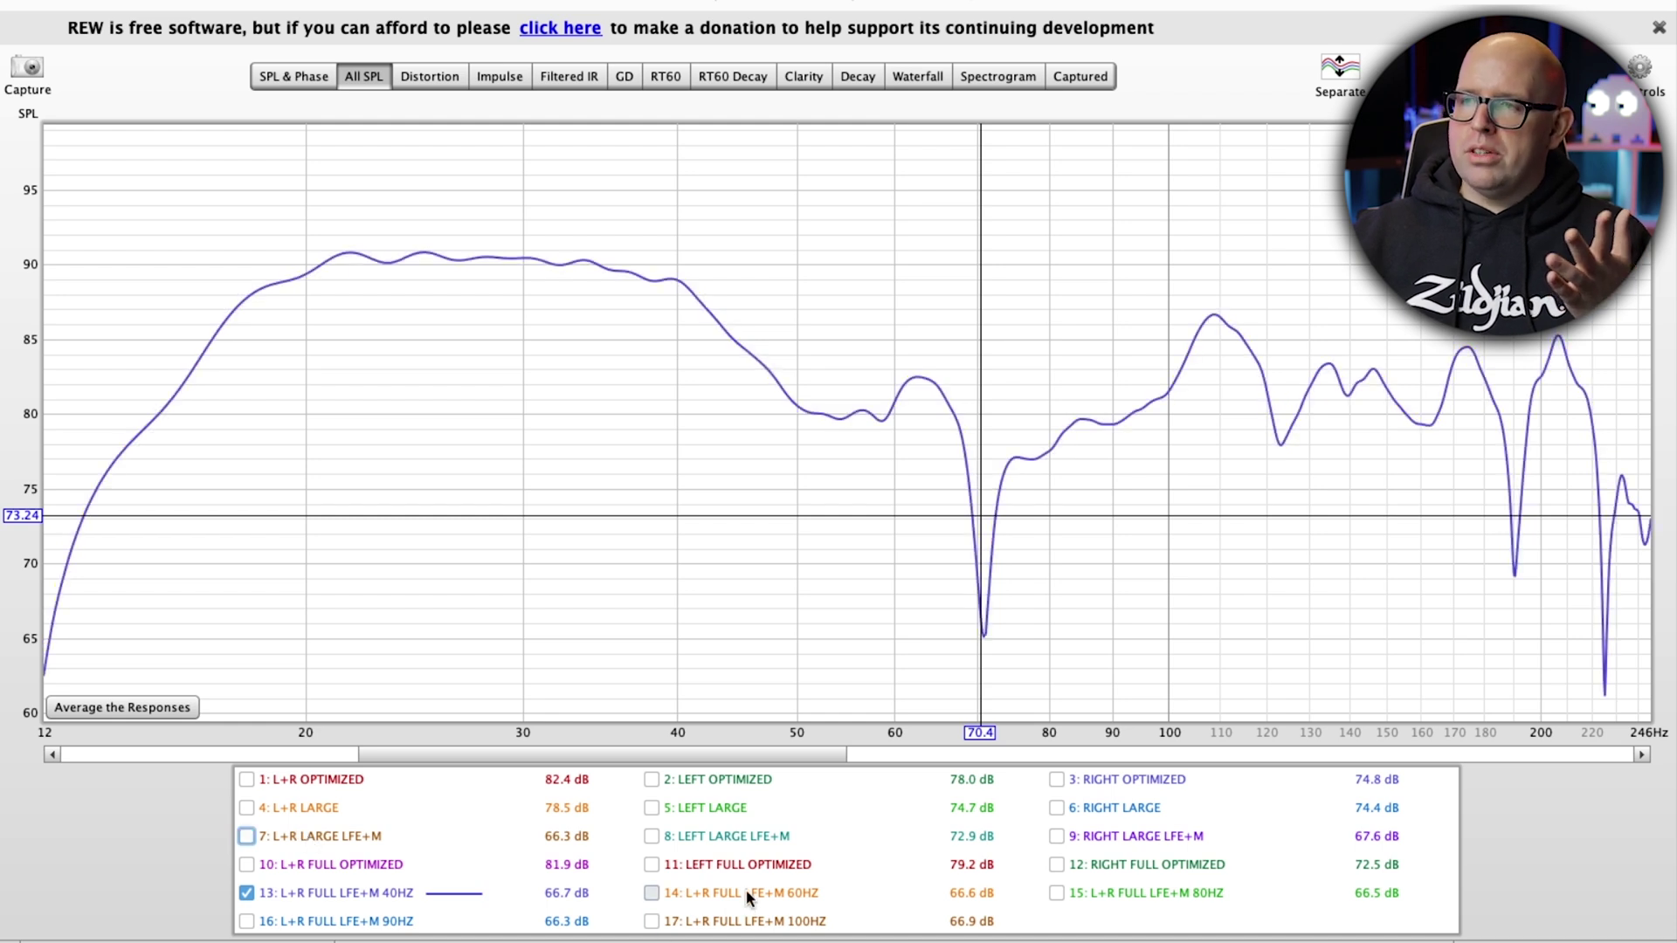
click(746, 889)
click(1135, 891)
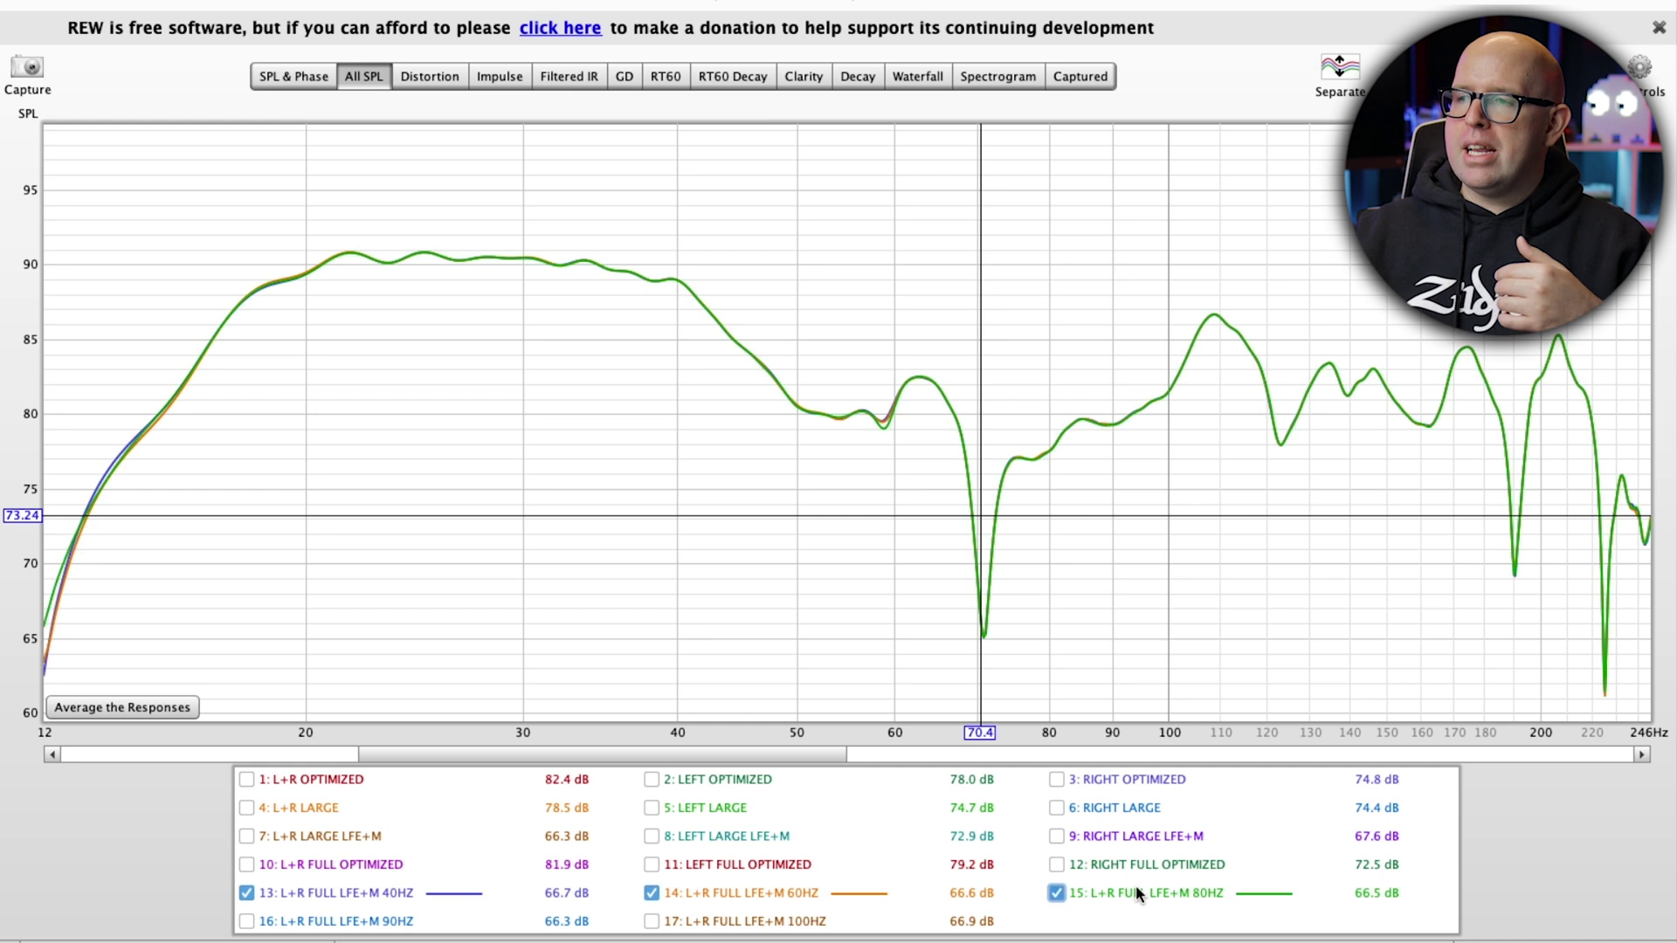
click(332, 922)
click(760, 922)
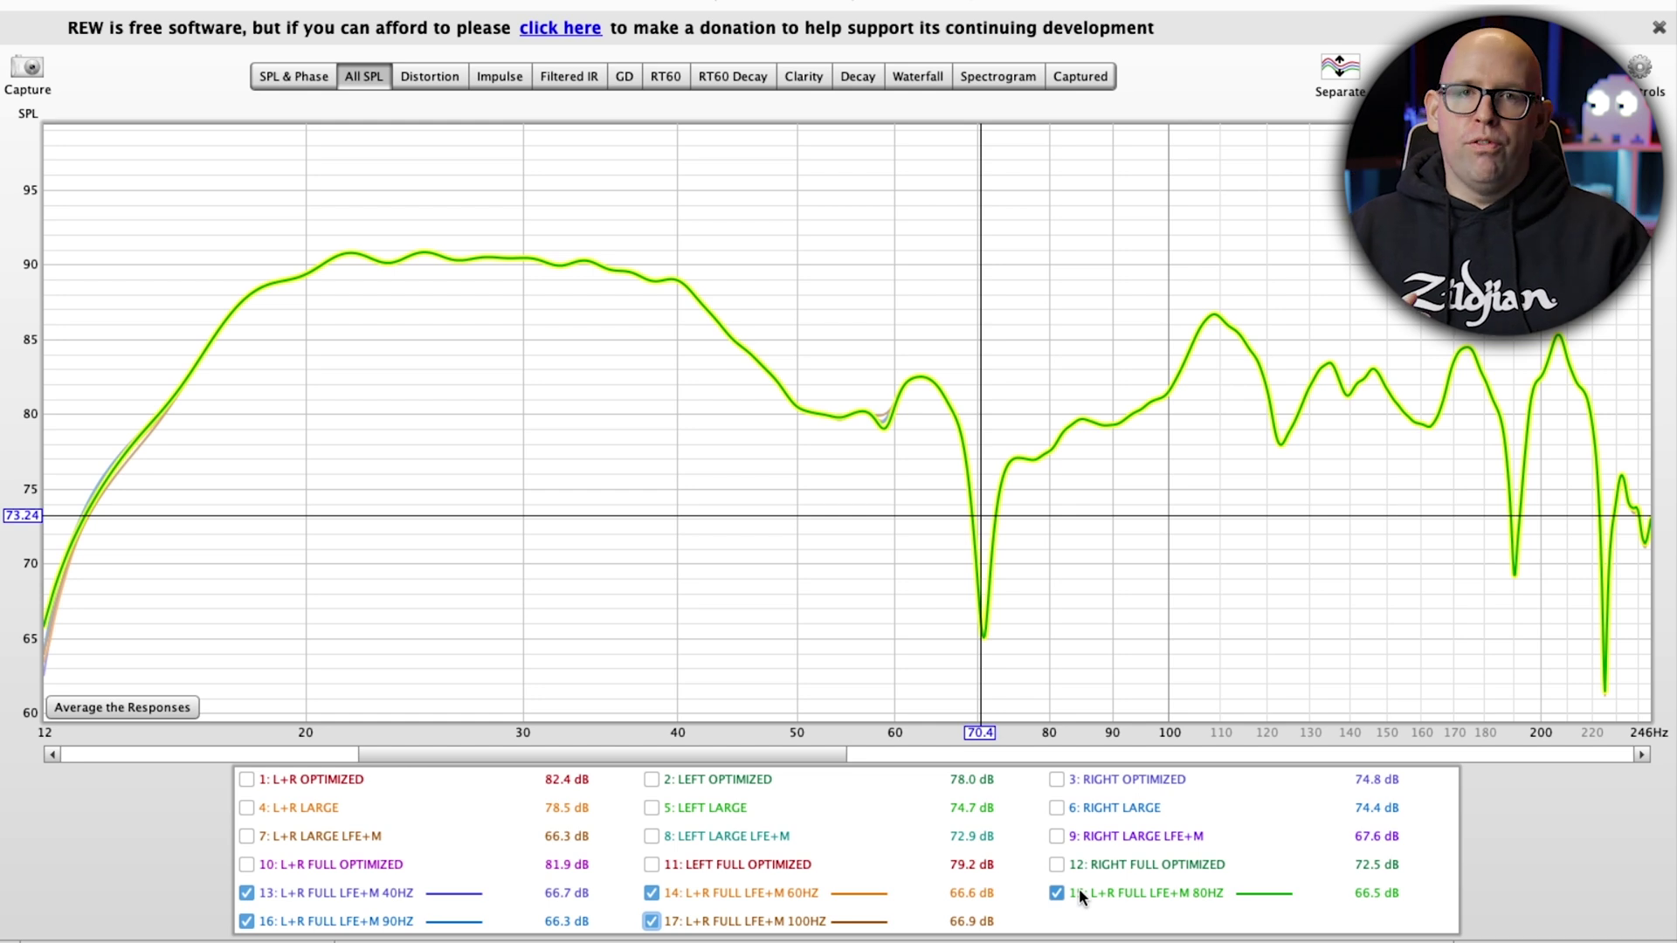
Step: Hide all five crossover traces and show L+R LARGE LFE+M again
click(1080, 891)
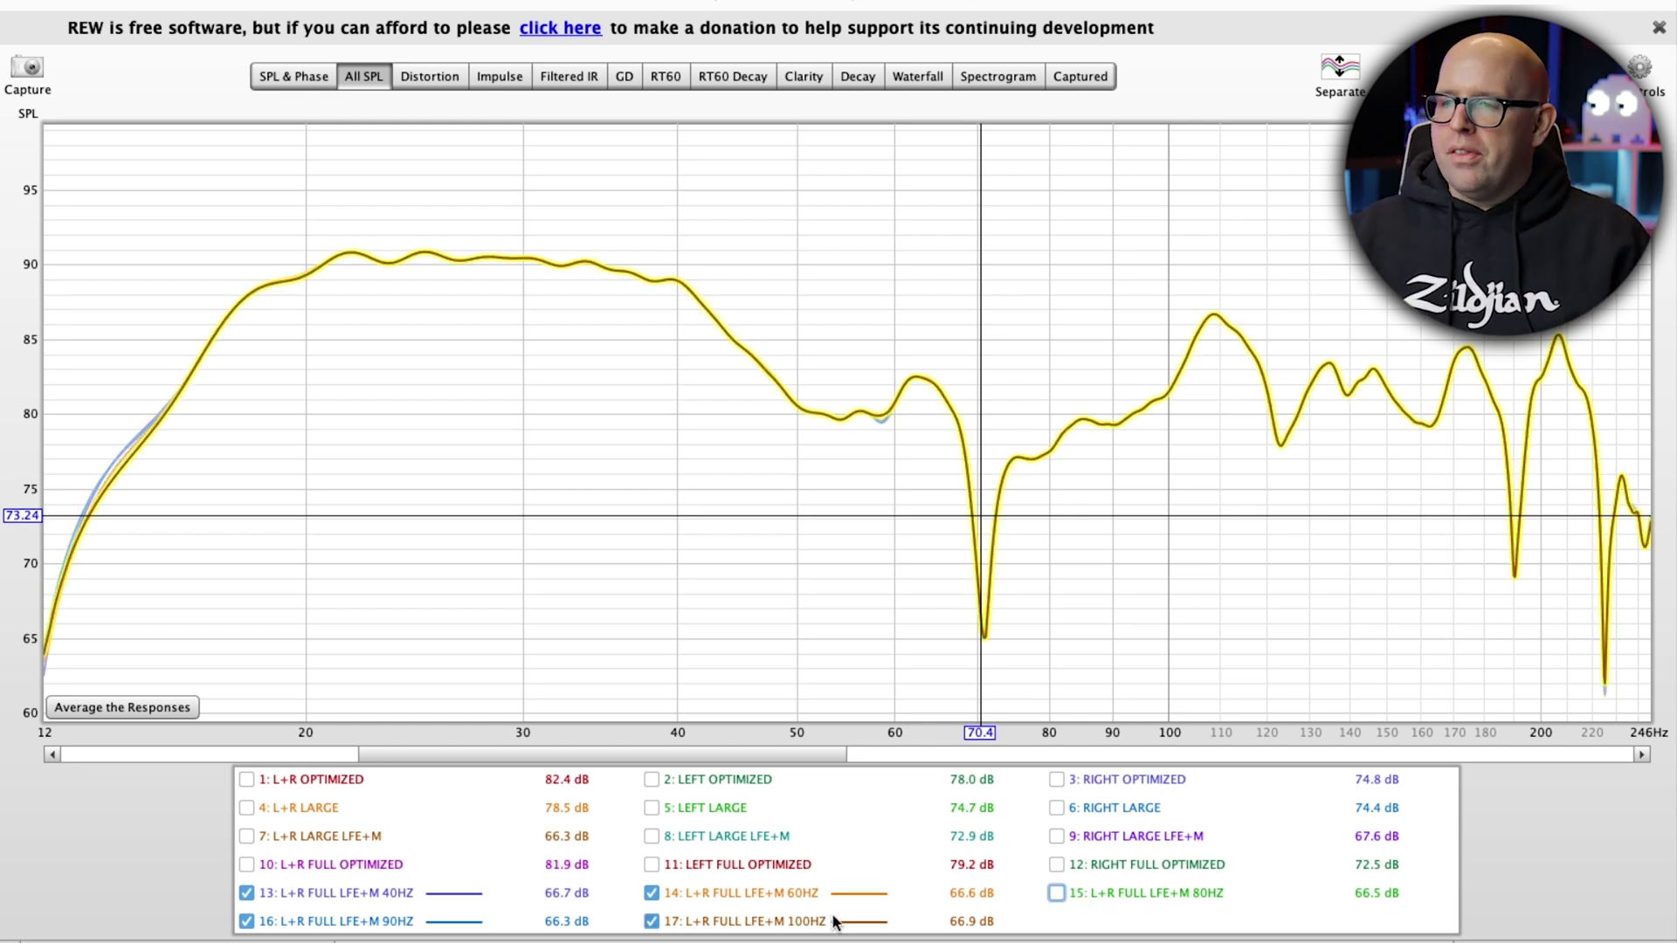
click(652, 921)
click(652, 892)
click(374, 894)
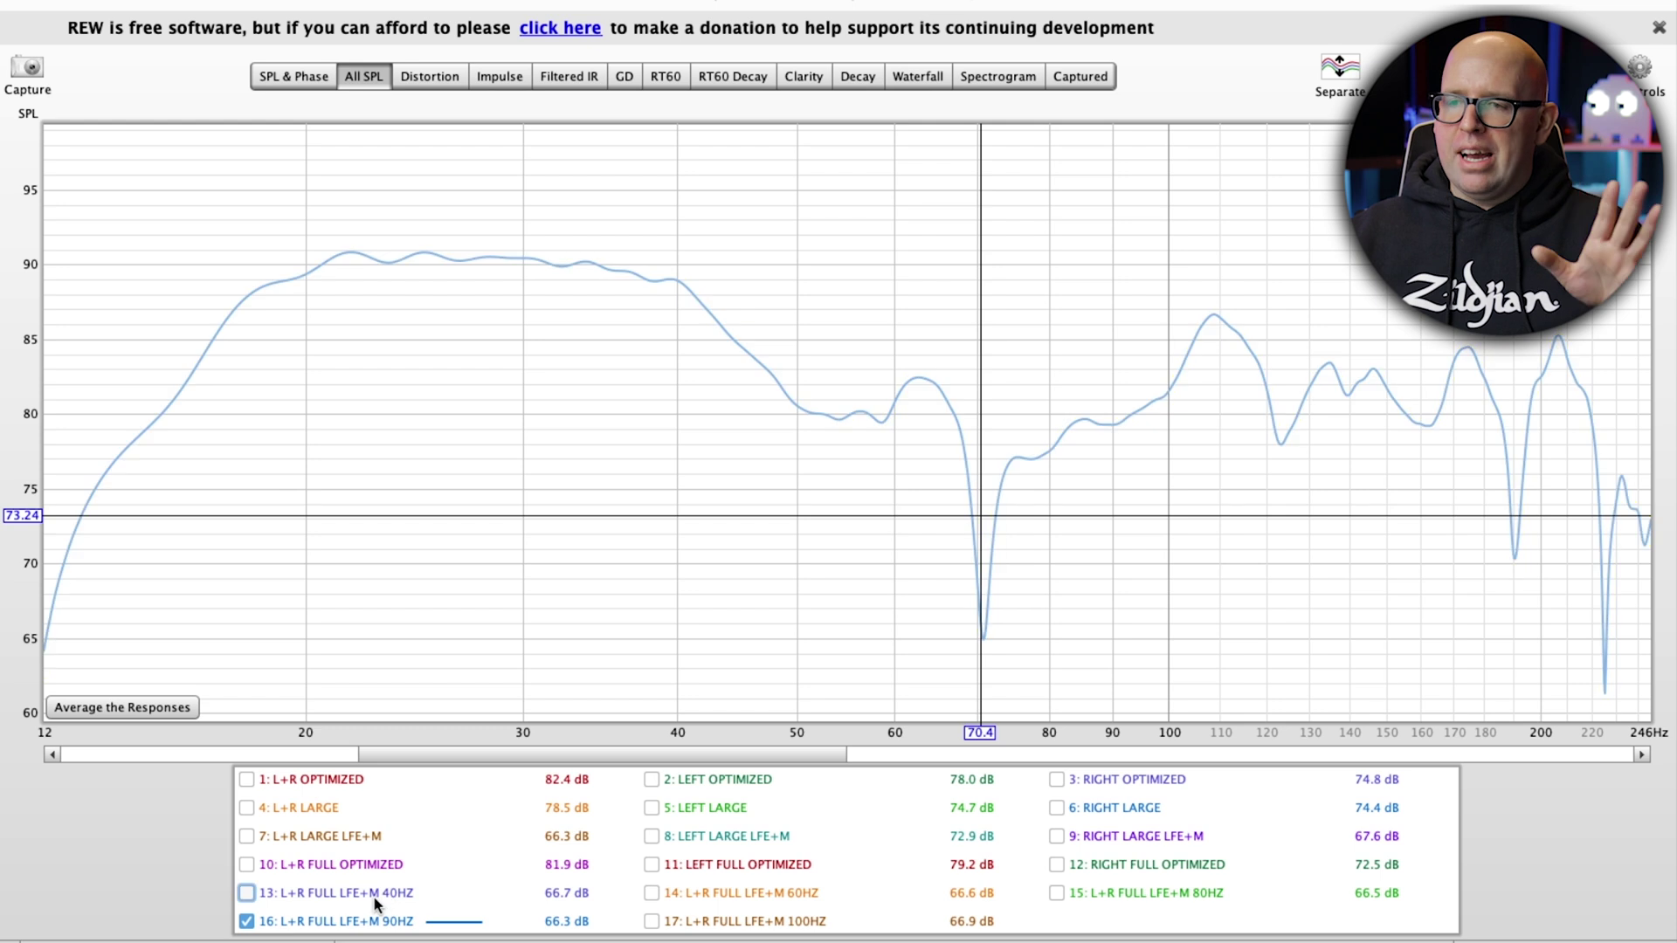
click(367, 921)
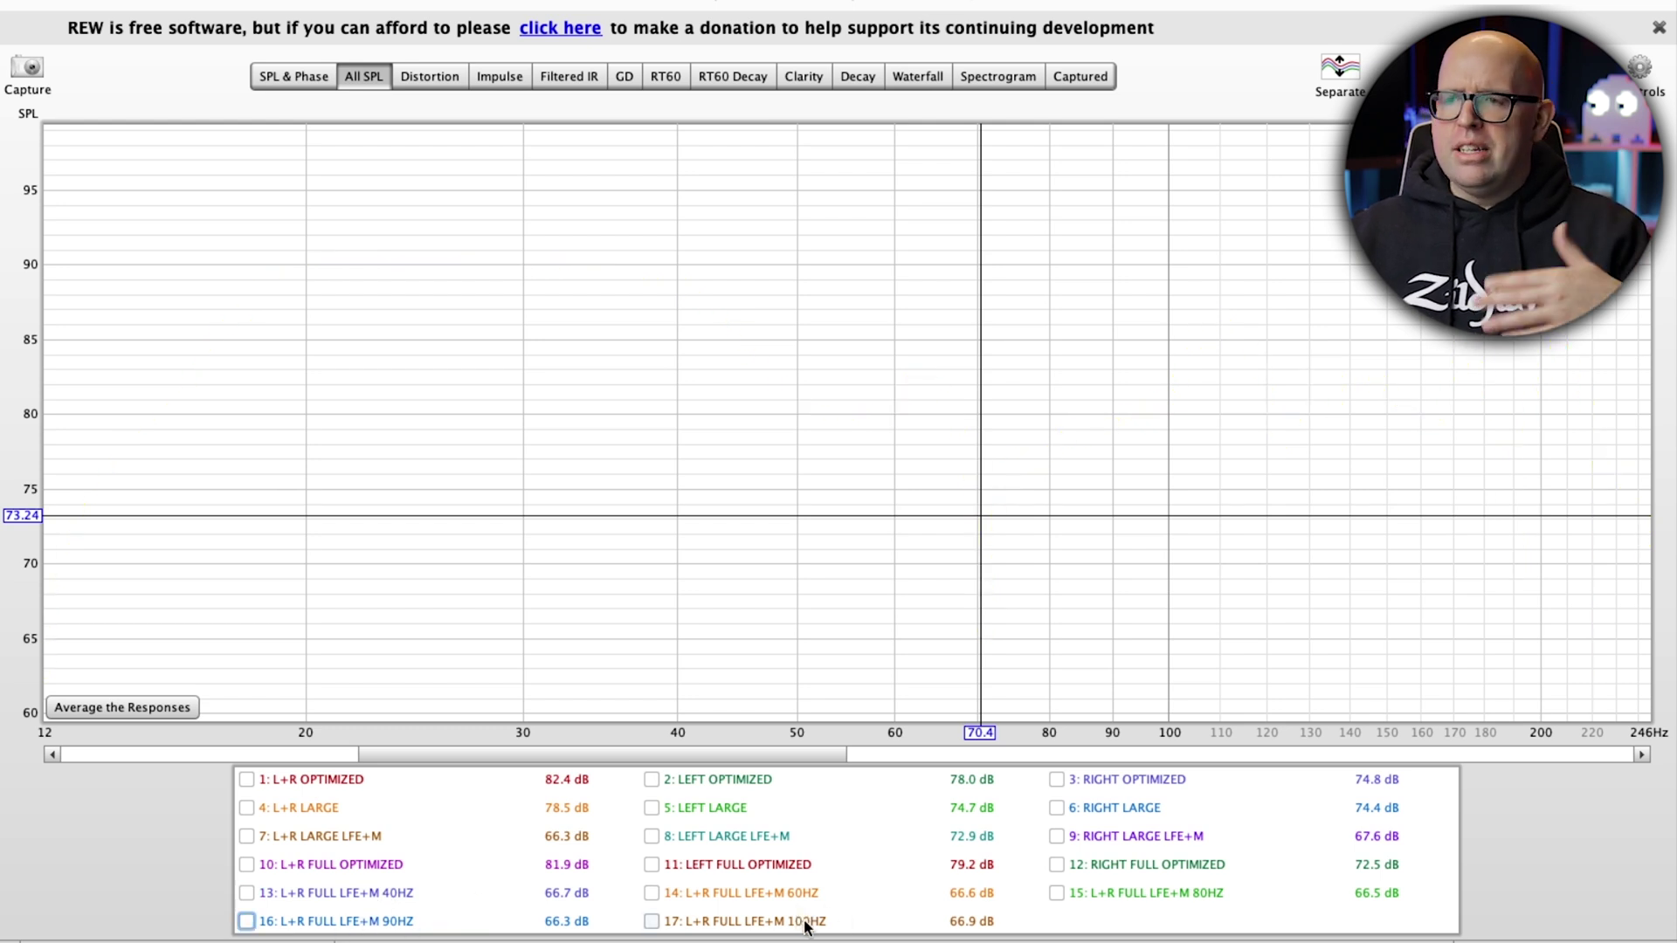
click(342, 838)
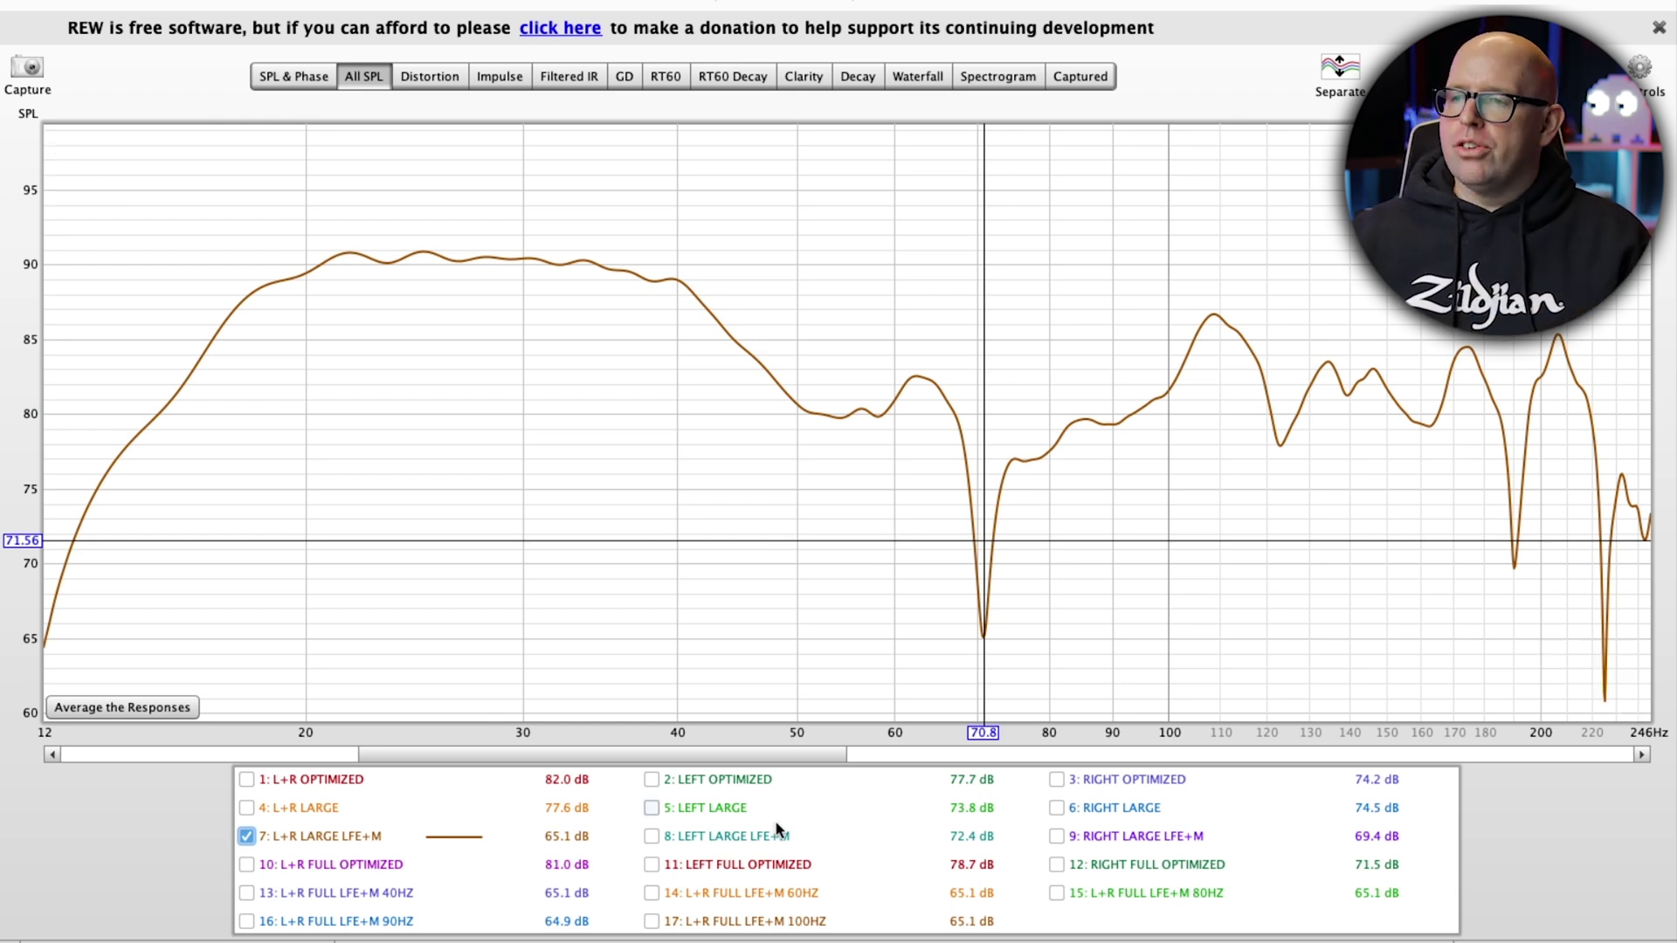
Step: Compare LEFT and RIGHT LARGE LFE+M, reading levels near 75.6 Hz, then hide RIGHT LARGE LFE+M
click(748, 835)
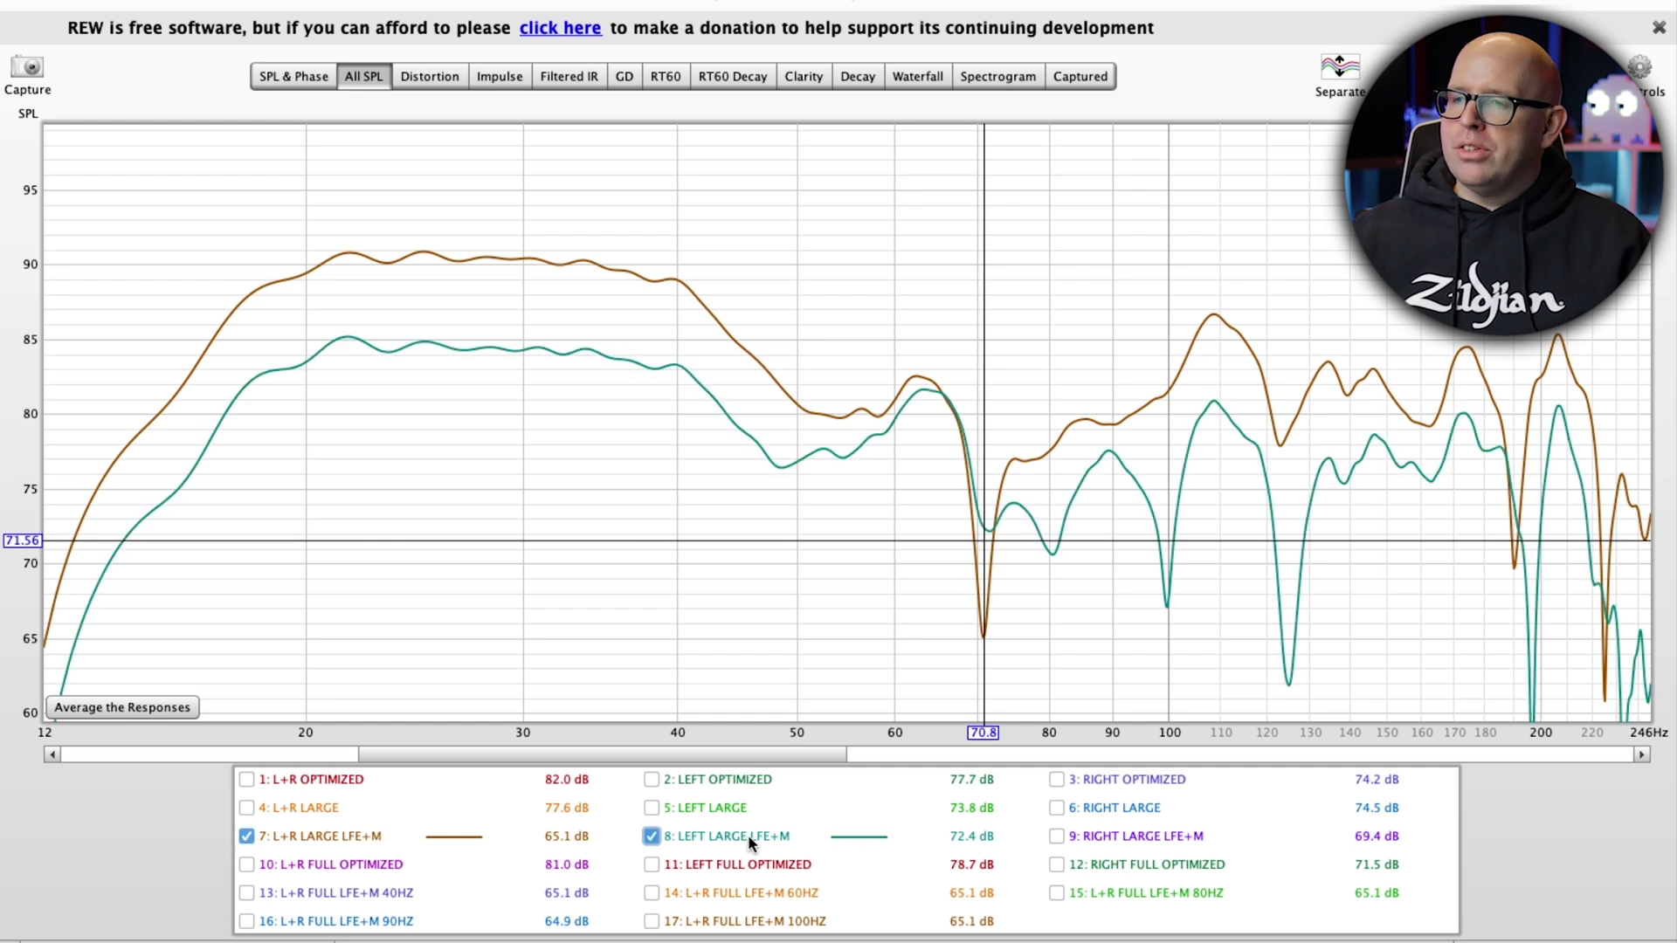
click(1071, 836)
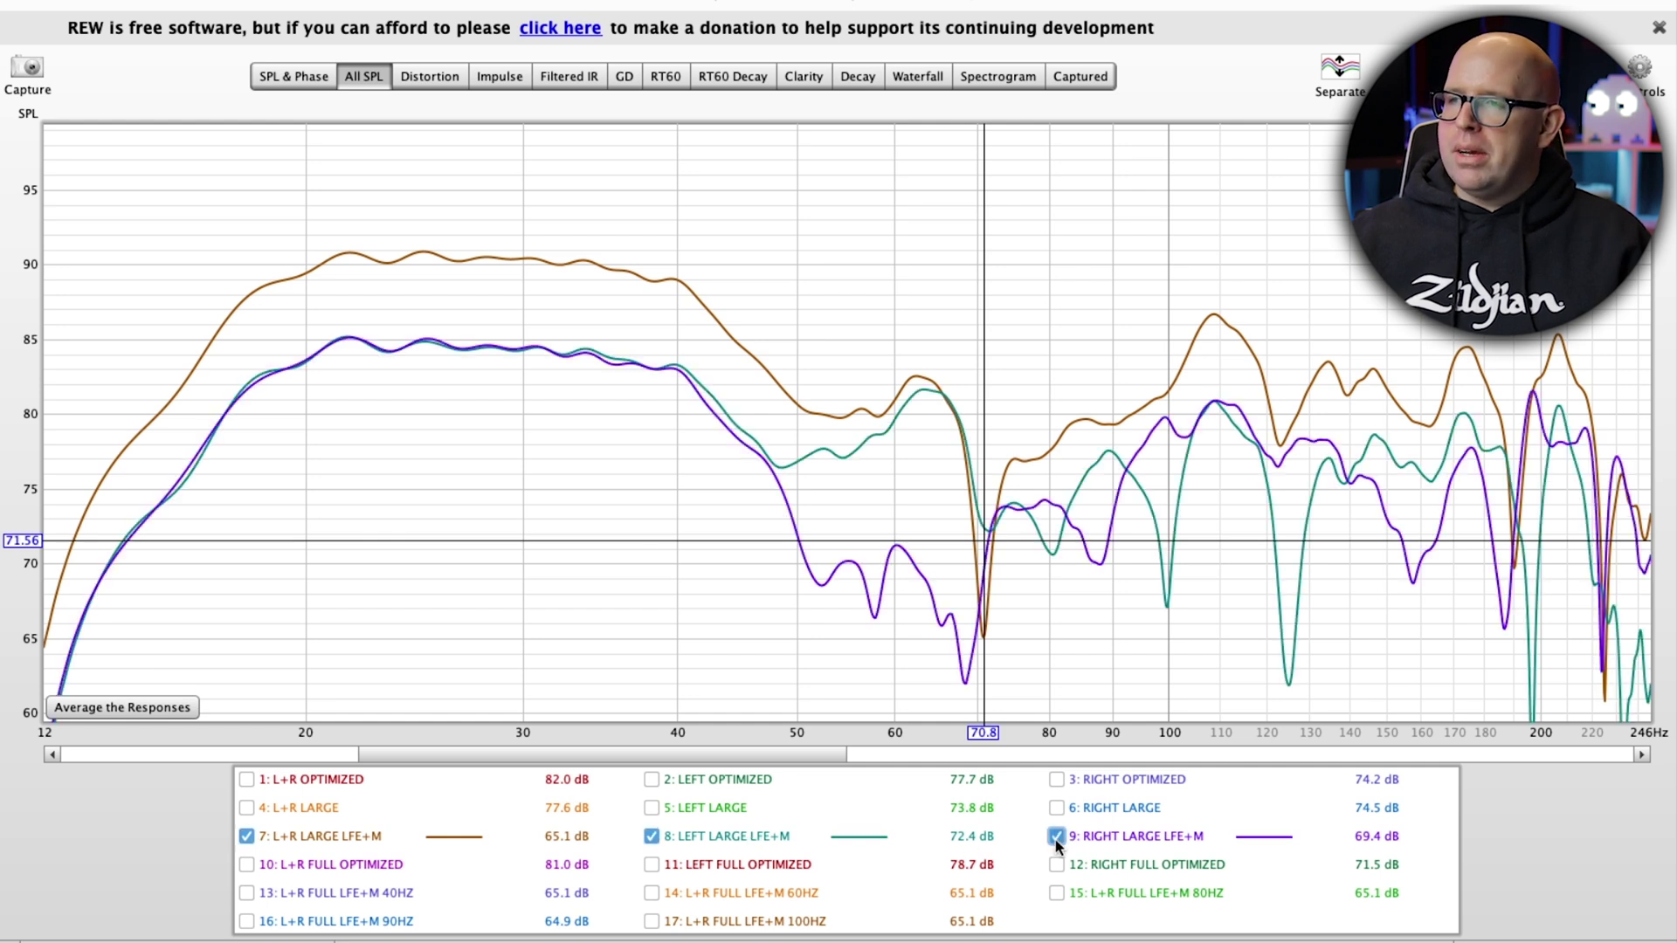
click(358, 835)
mouse_move(672, 838)
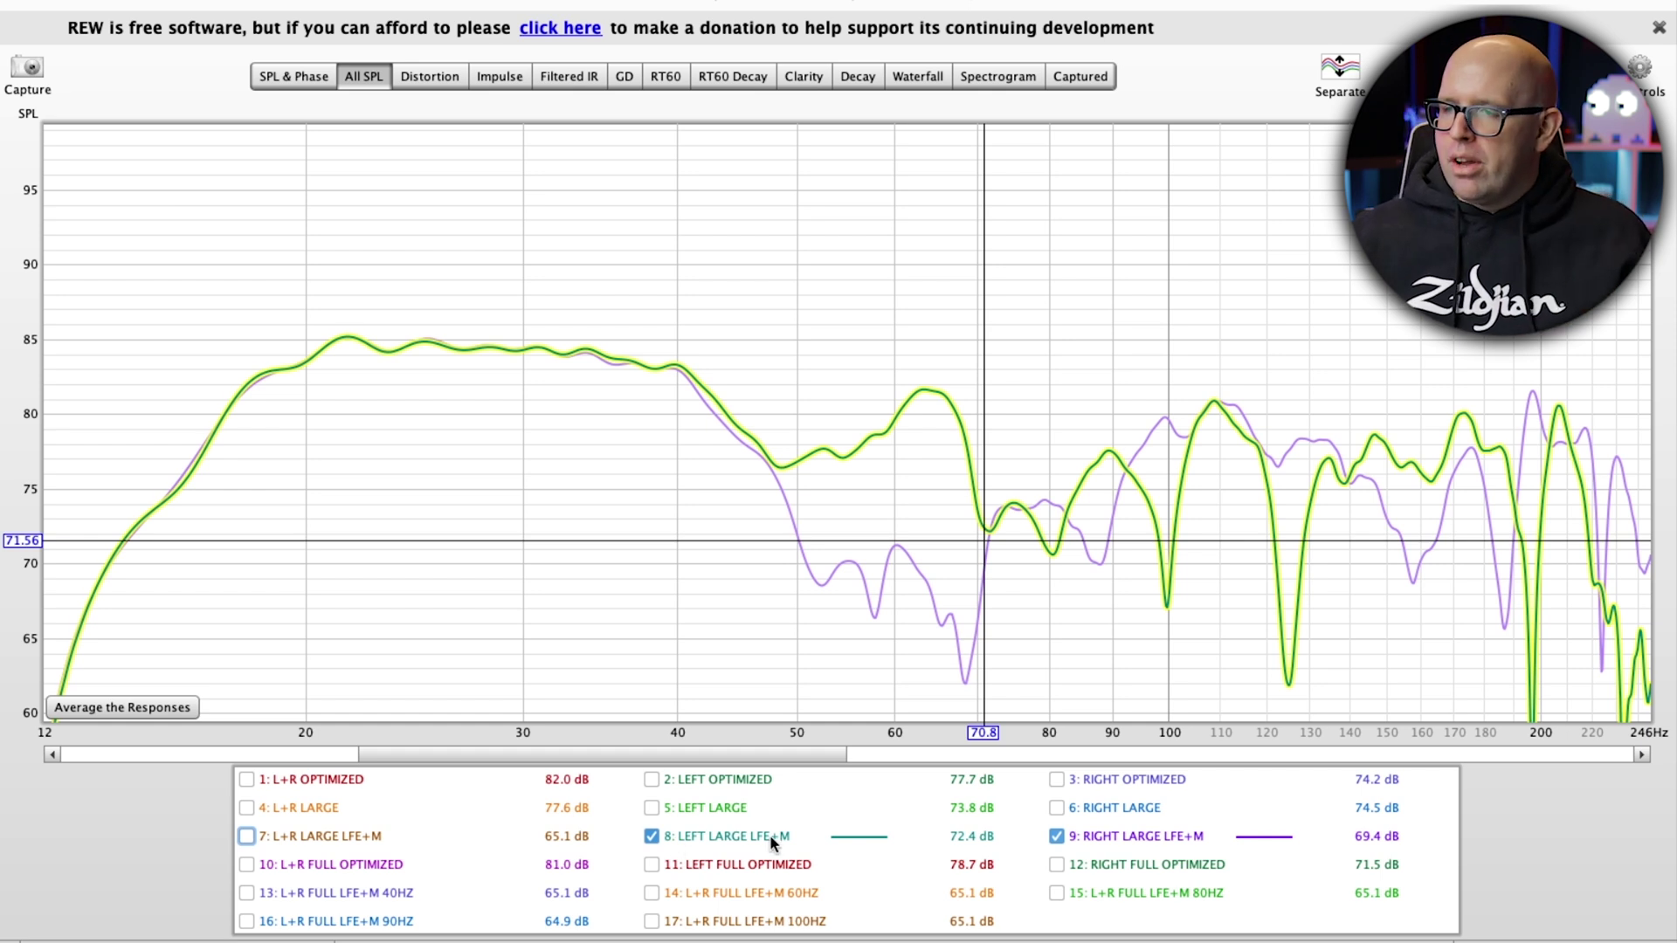
mouse_move(1124, 831)
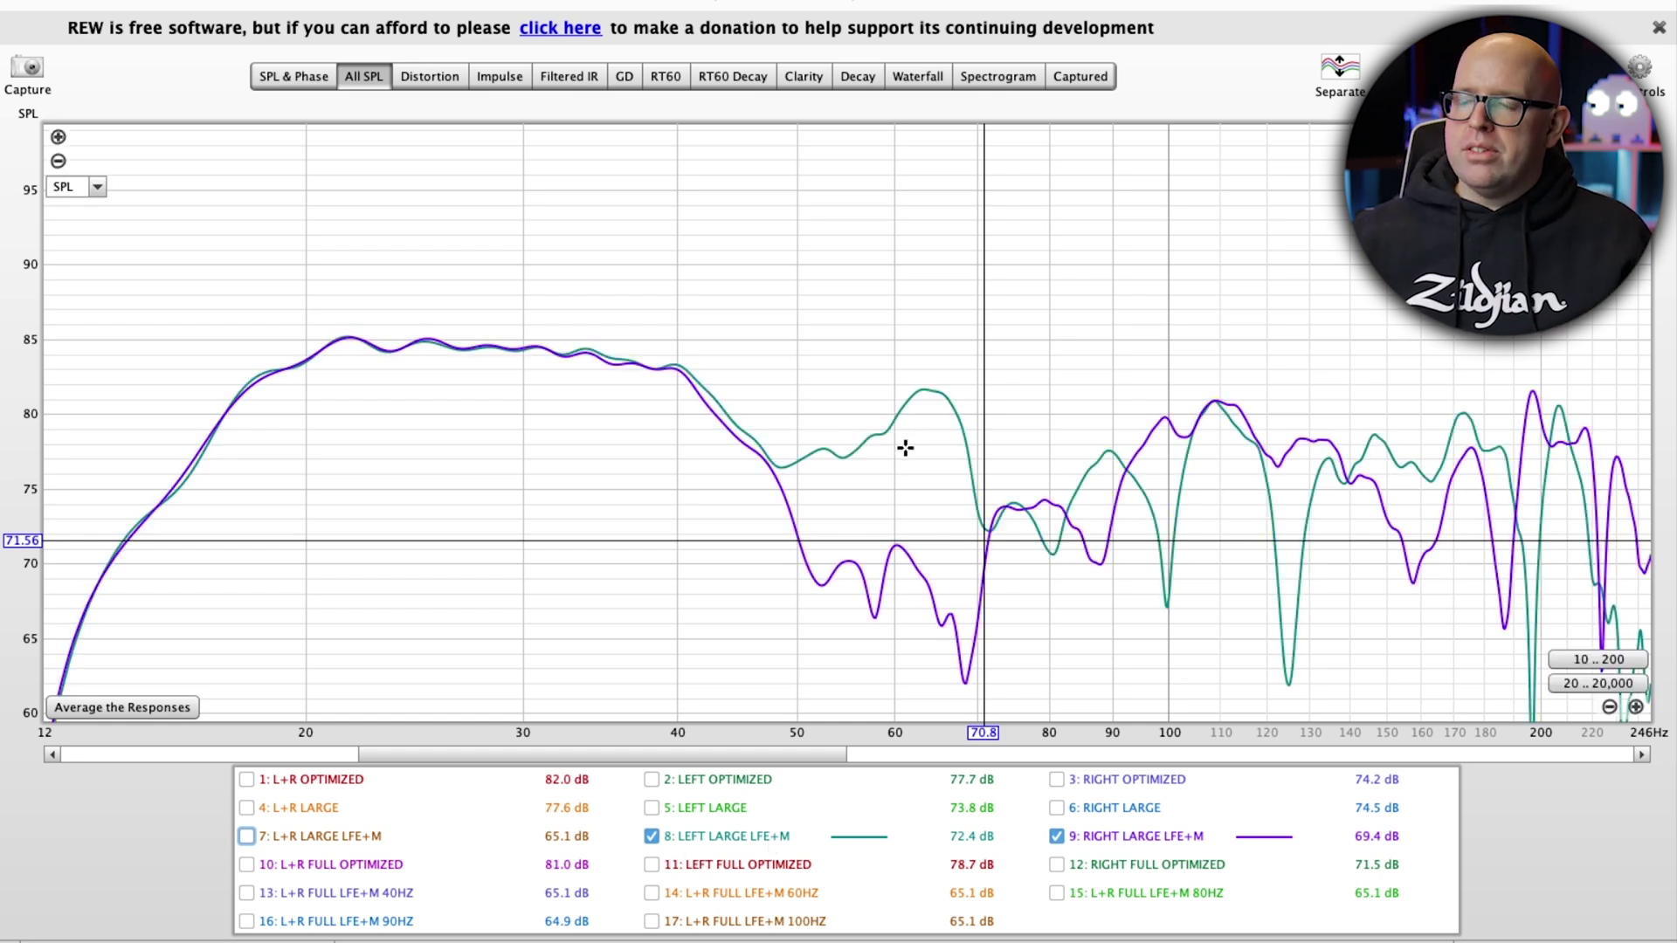
drag(775, 466, 1025, 520)
drag(774, 367, 1018, 429)
click(1066, 839)
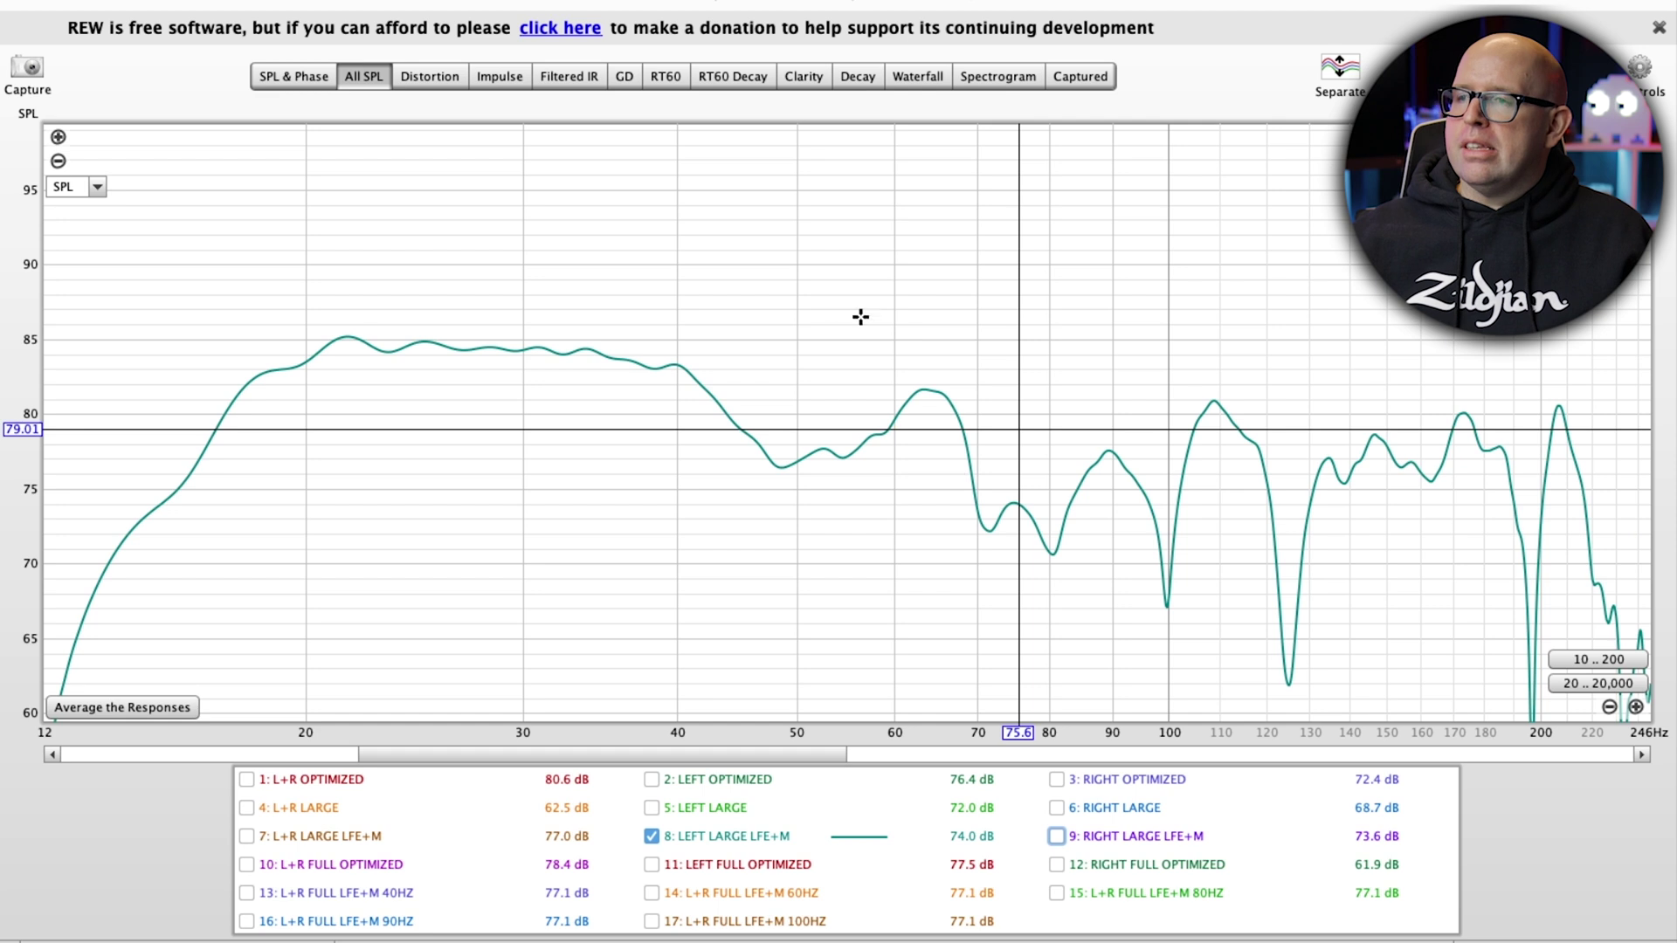
mouse_move(862, 315)
mouse_down()
mouse_move(1097, 438)
mouse_move(1273, 468)
mouse_move(837, 418)
mouse_up()
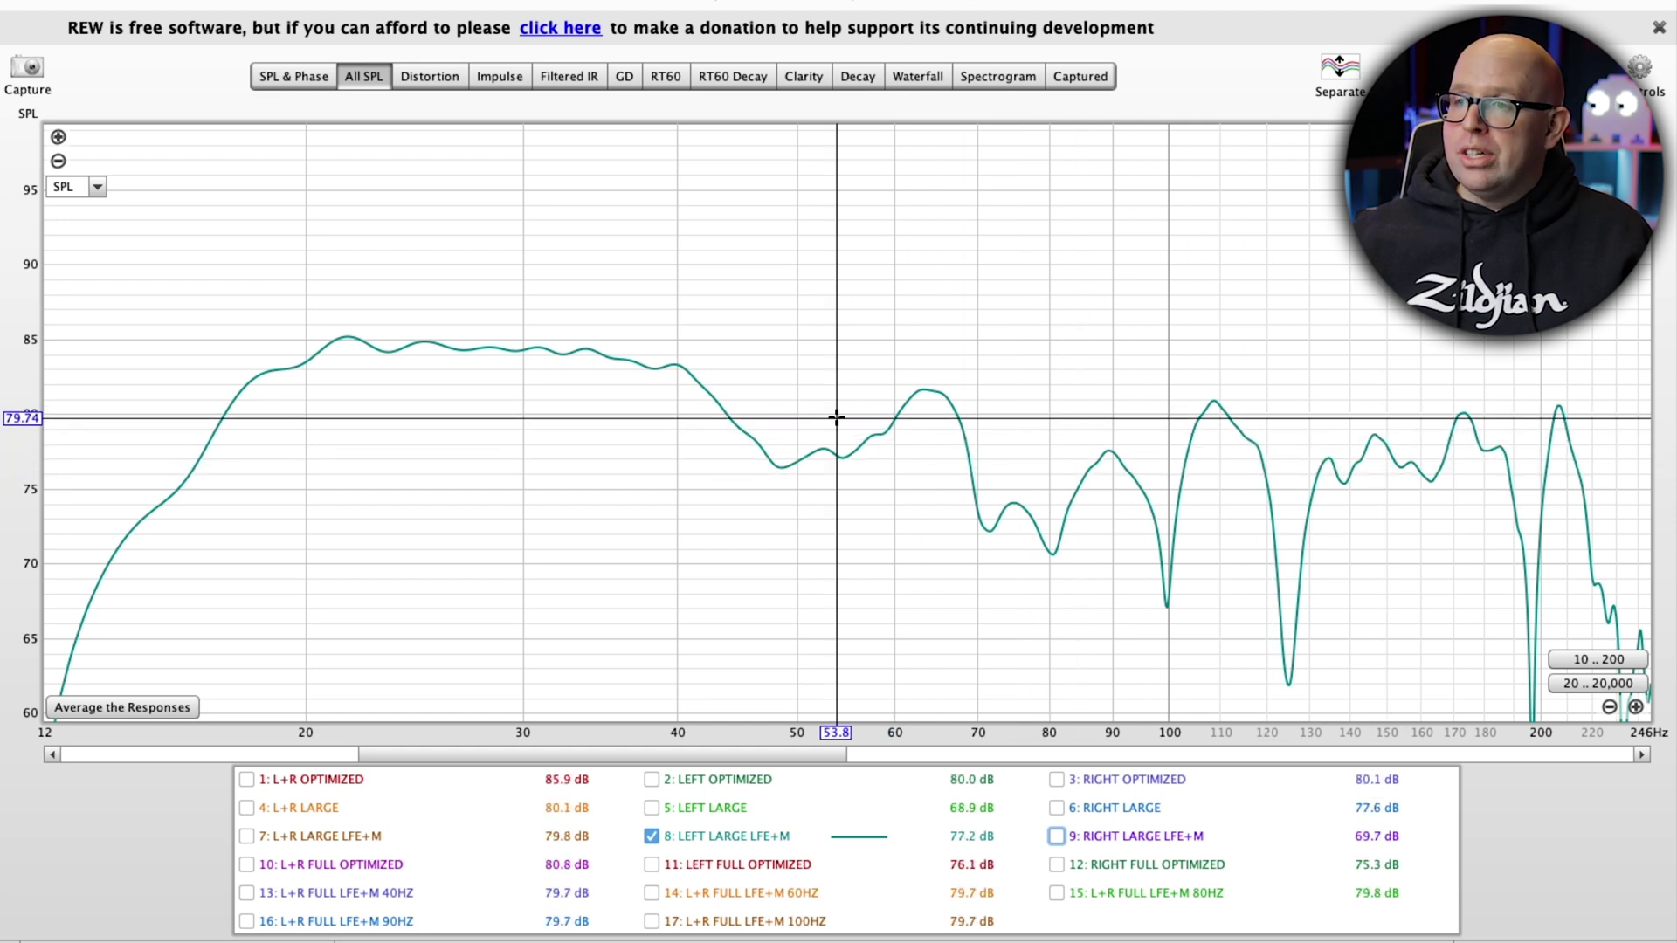
Step: Compare LEFT OPTIMIZED with LEFT LARGE LFE+M and RIGHT OPTIMIZED with RIGHT LARGE LFE+M, leaving RIGHT LARGE LFE+M
click(717, 780)
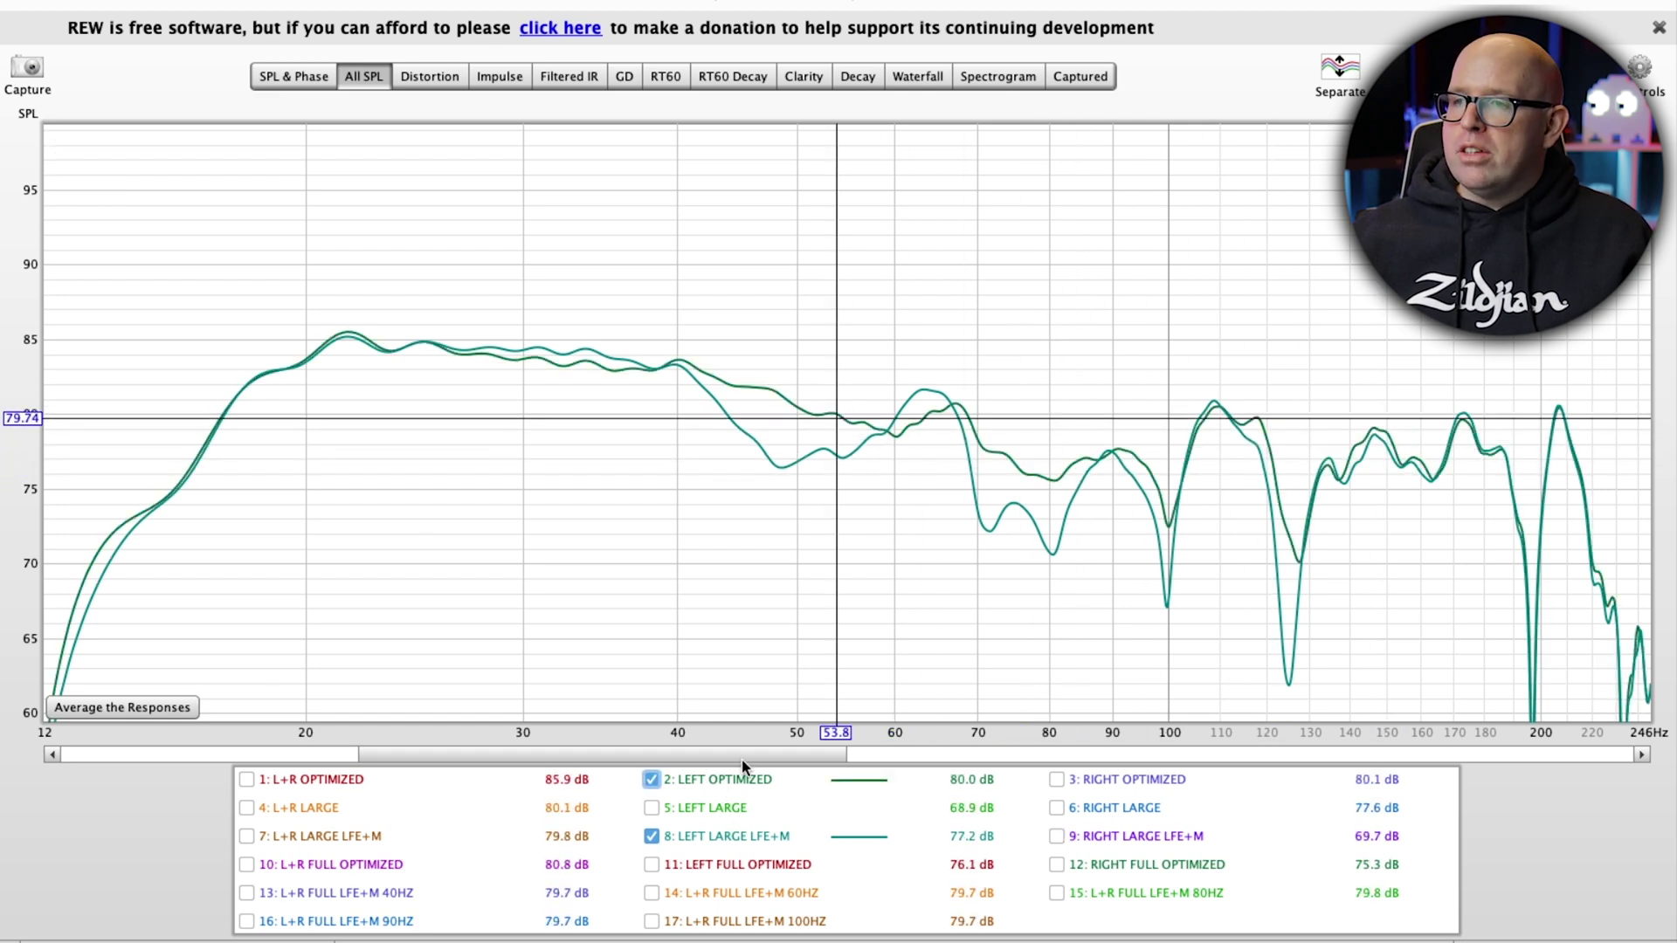
mouse_move(743, 775)
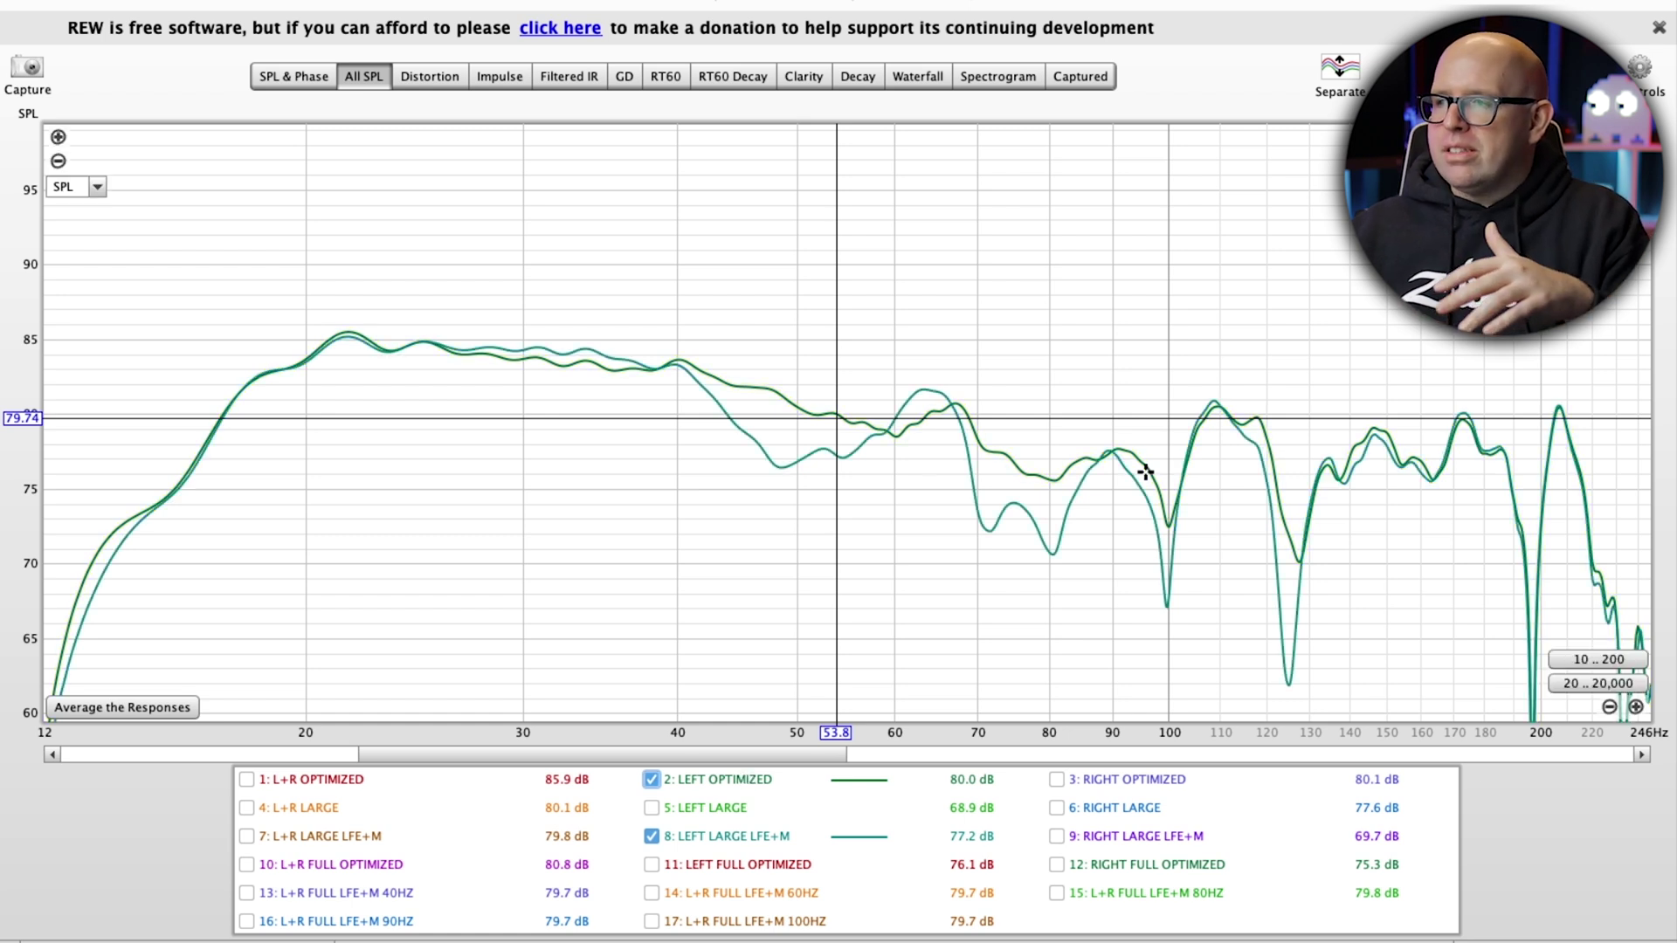
click(751, 837)
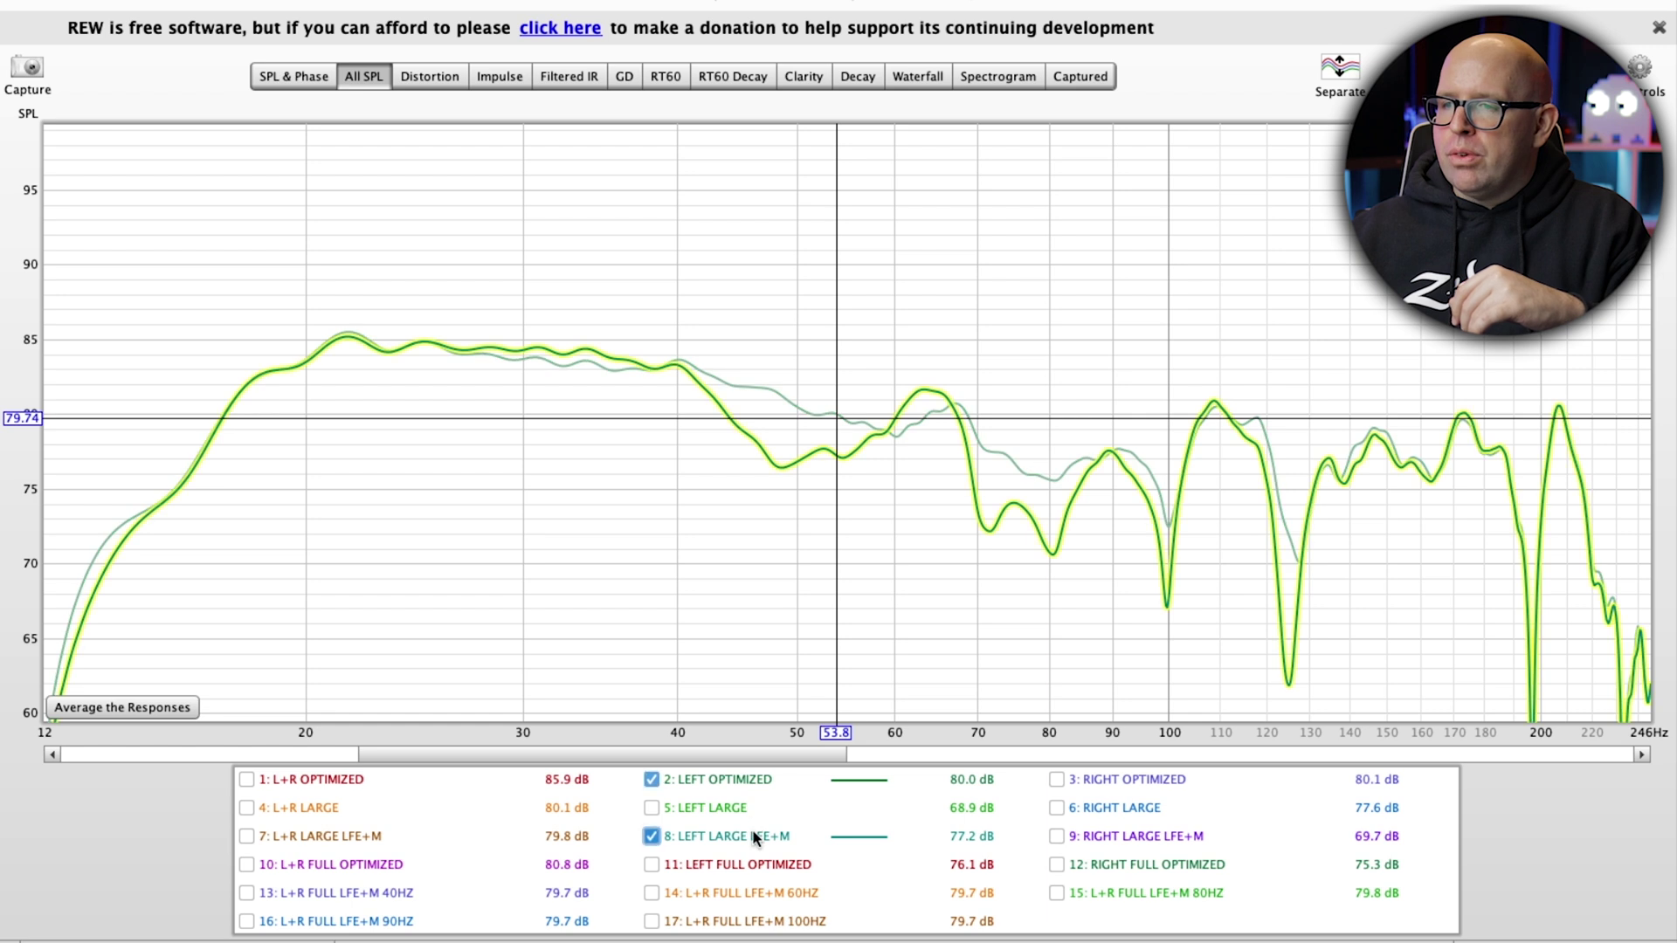
click(743, 780)
click(1058, 838)
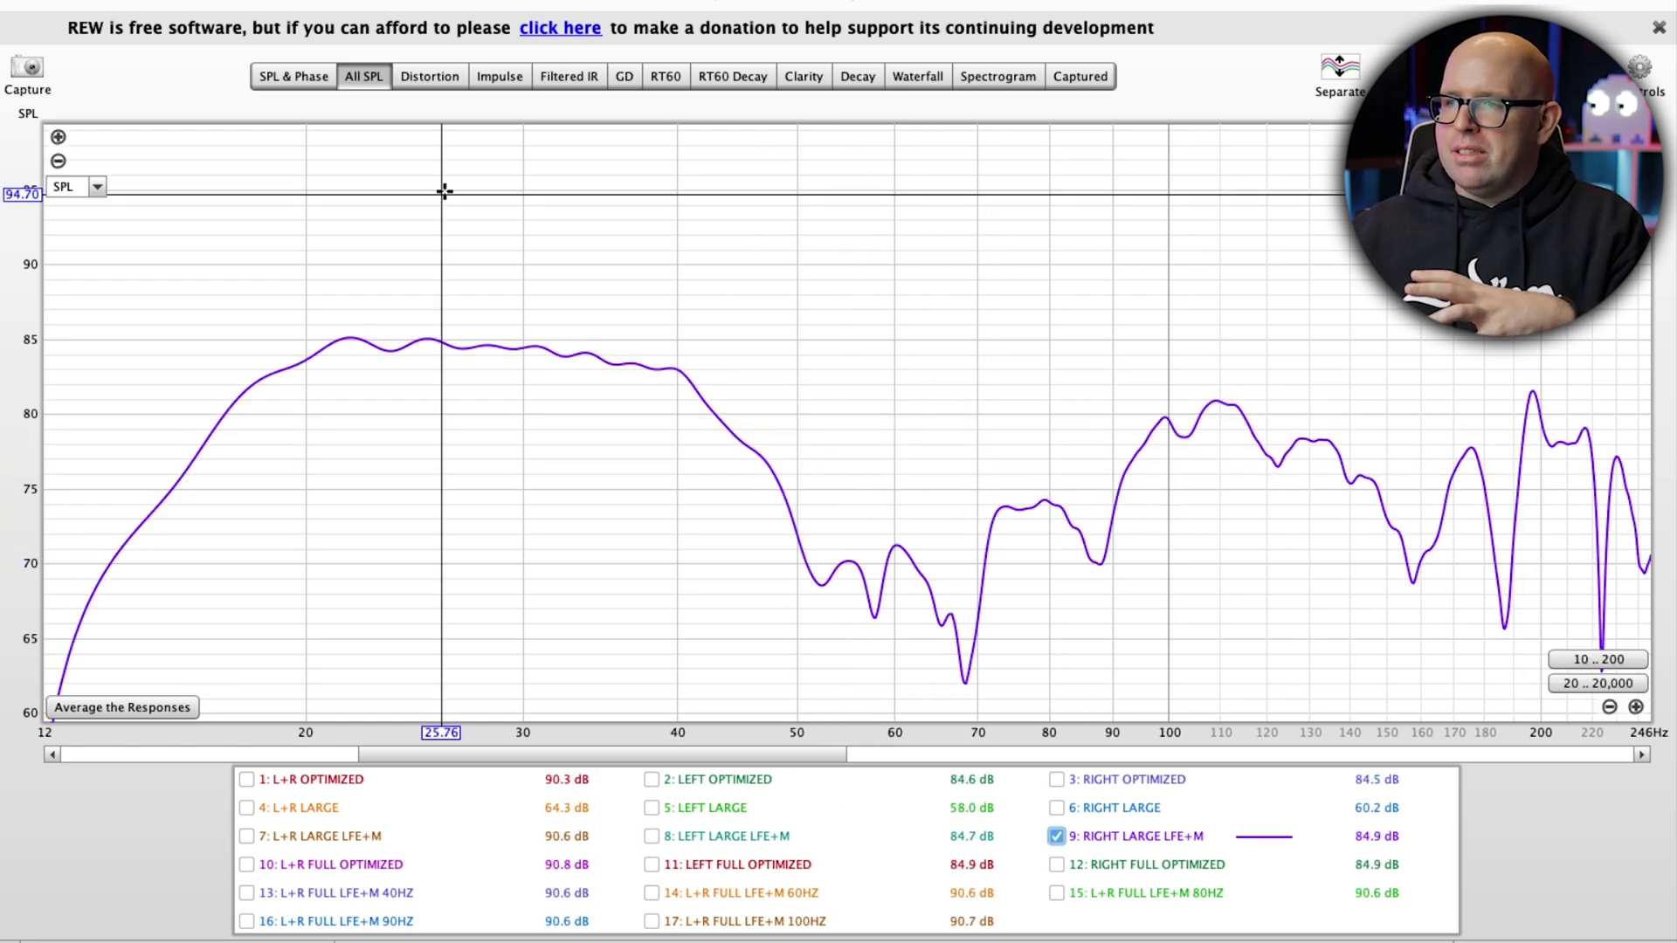
click(1105, 780)
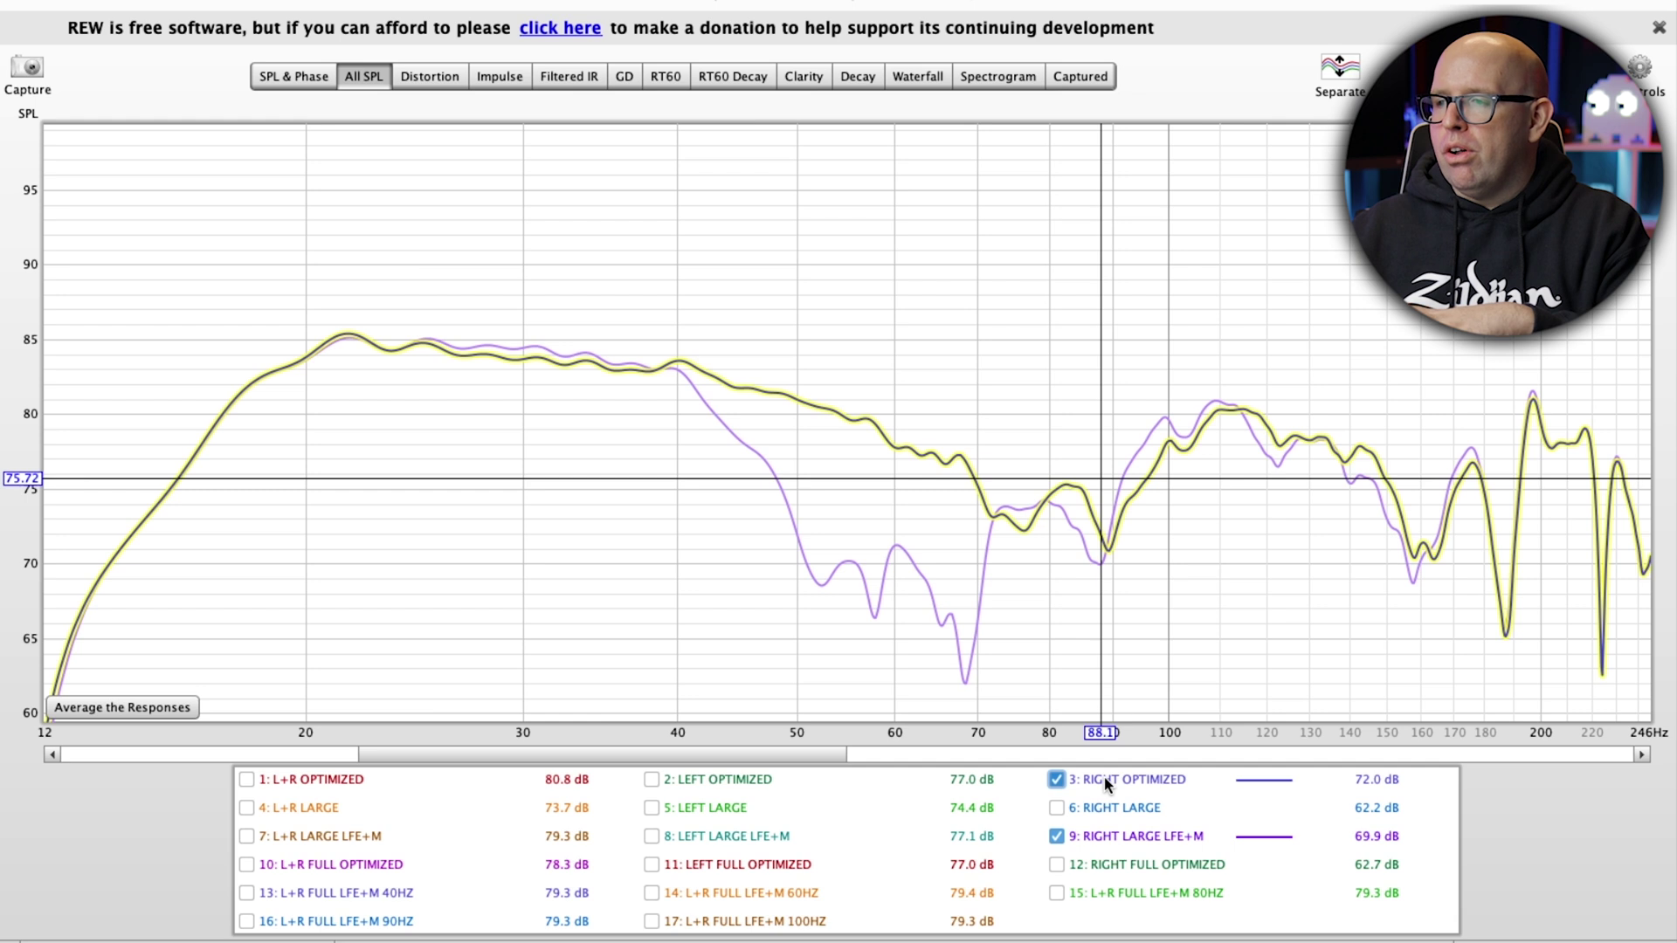
click(1105, 779)
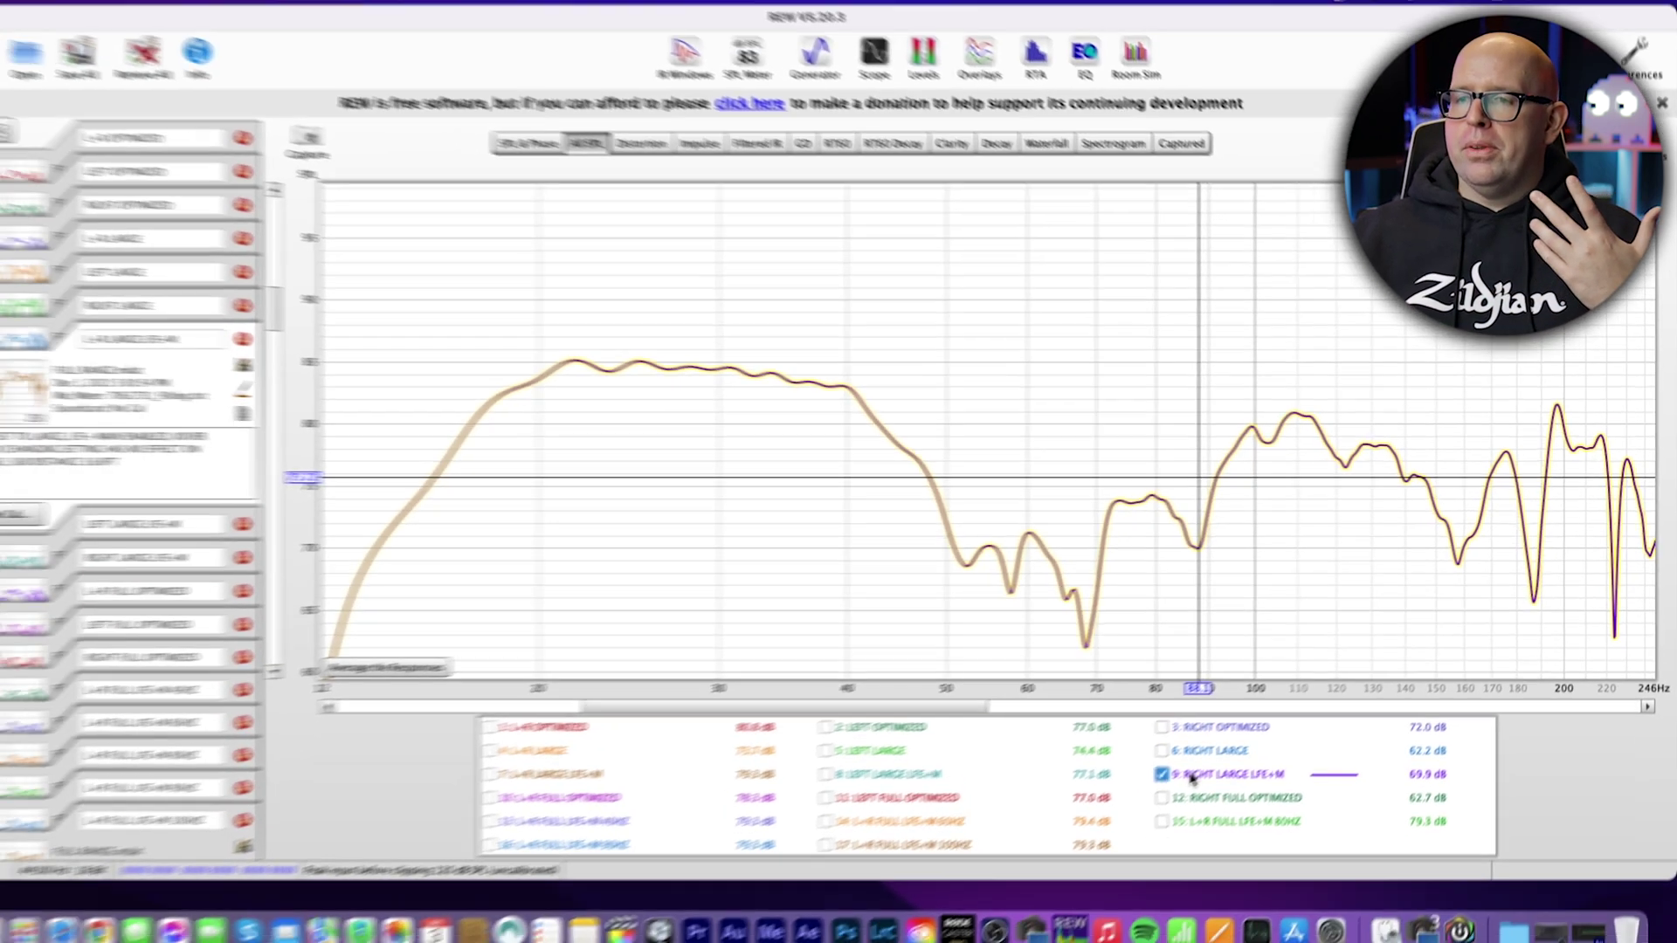
Step: Hide RIGHT LARGE LFE+M and overlay L+R FULL OPTIMIZED with L+R LARGE LFE+M
click(1191, 777)
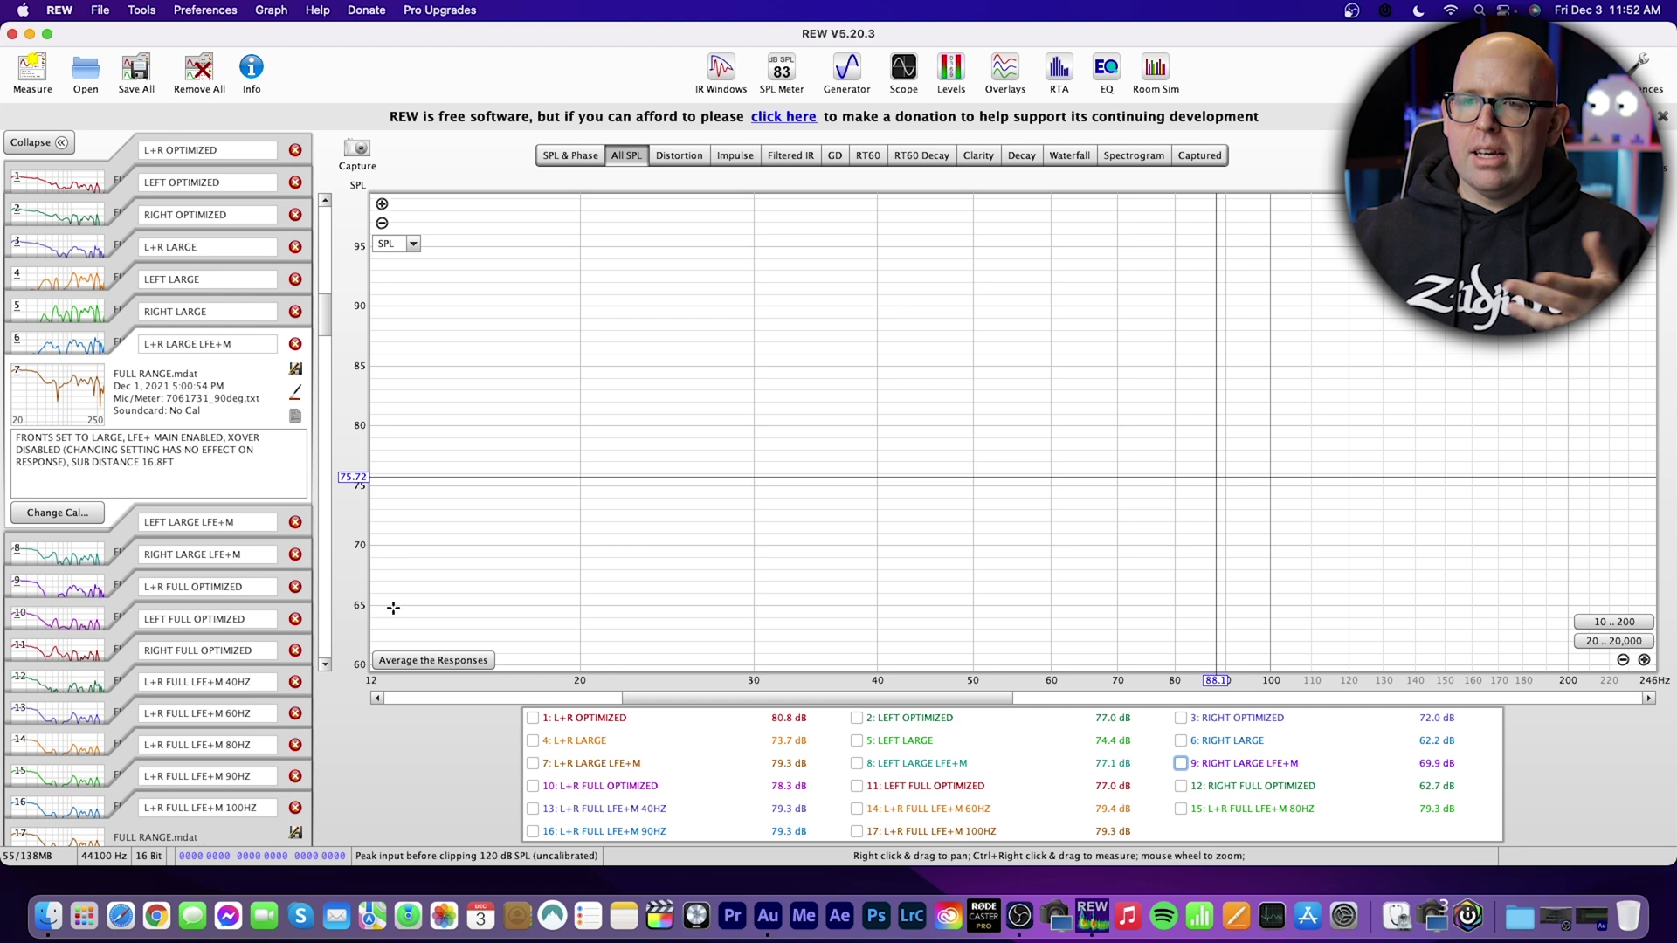
click(623, 787)
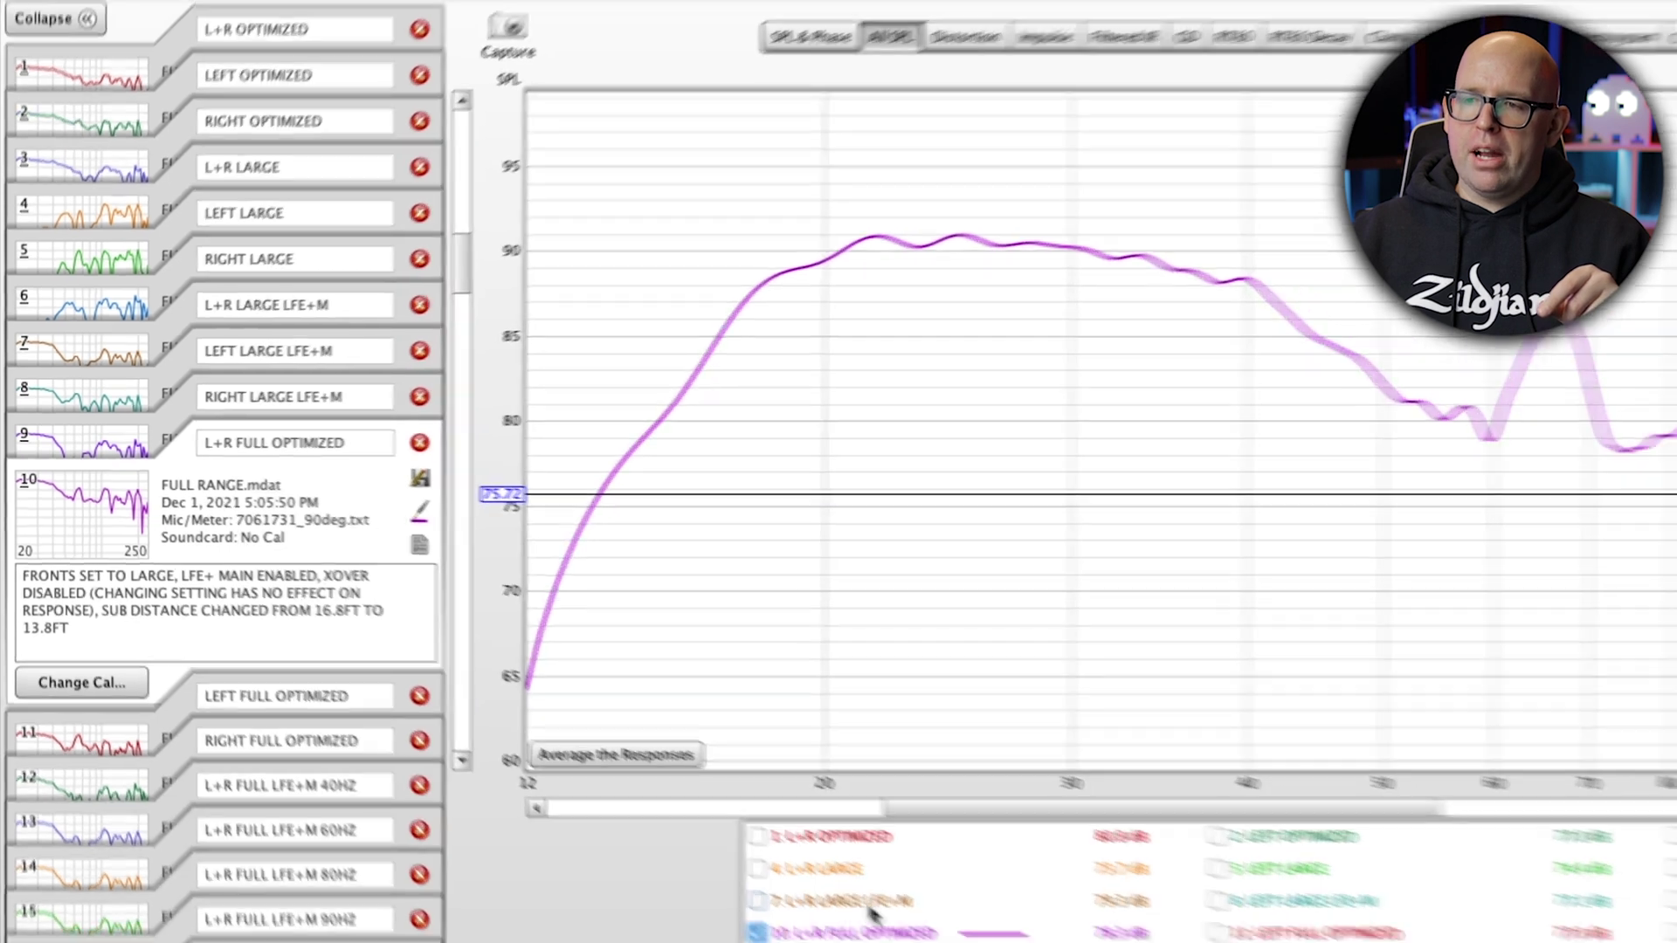
click(917, 931)
mouse_move(620, 765)
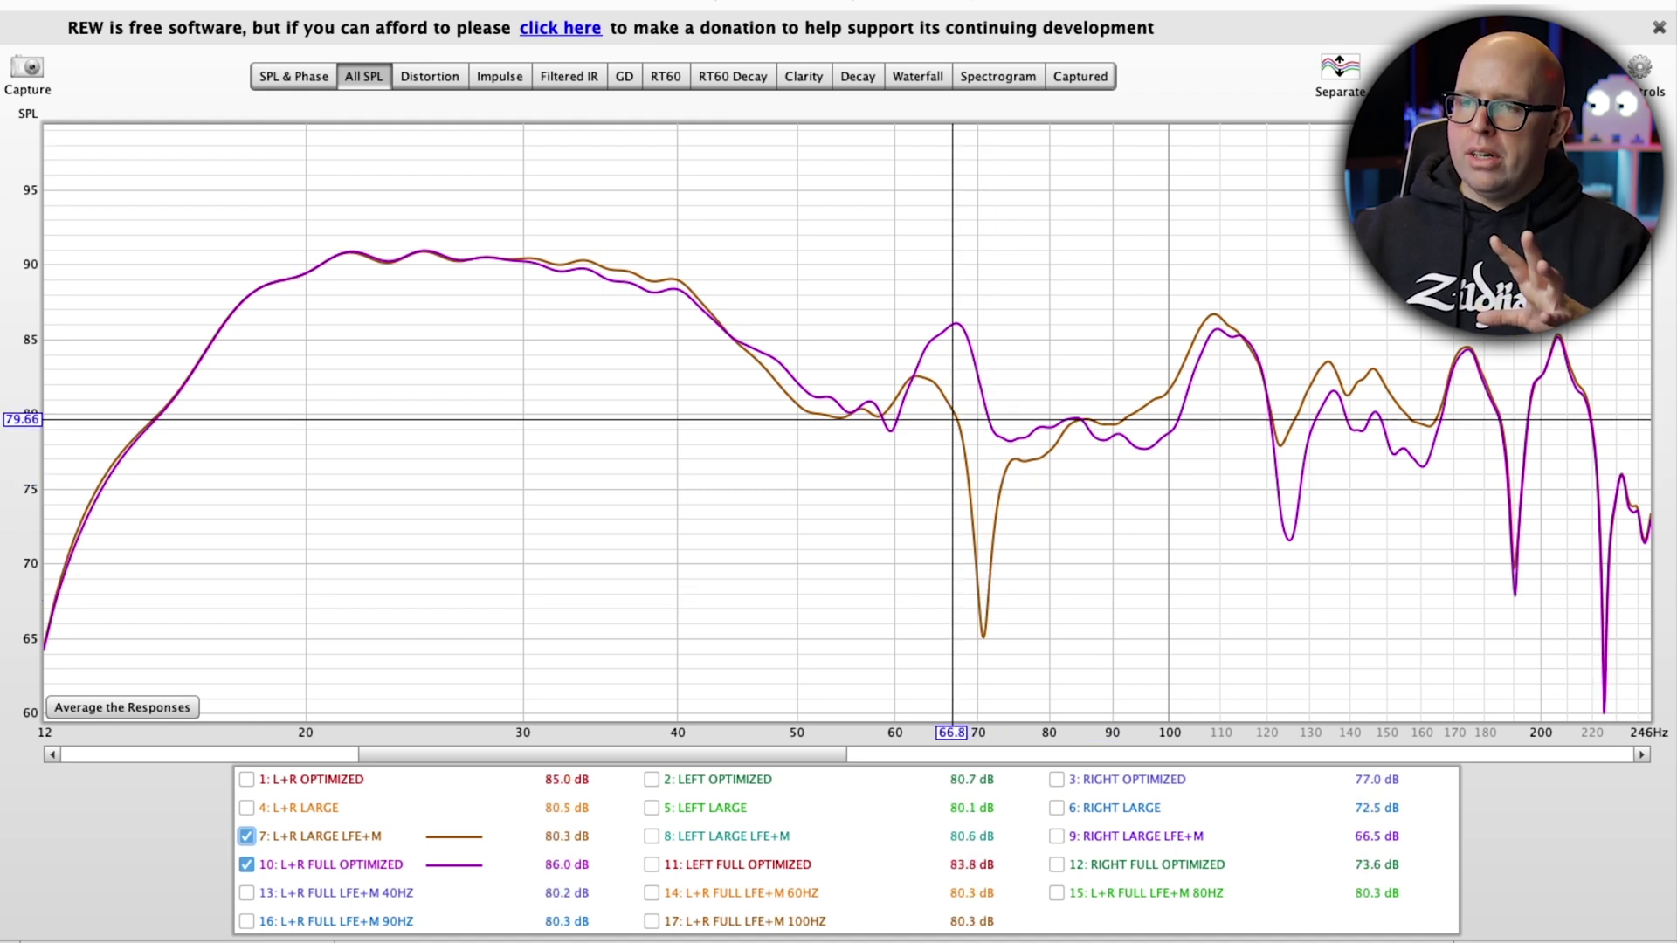
Step: Hide L+R LARGE LFE+M, then briefly overlay L+R OPTIMIZED on L+R FULL OPTIMIZED and remove it
click(246, 836)
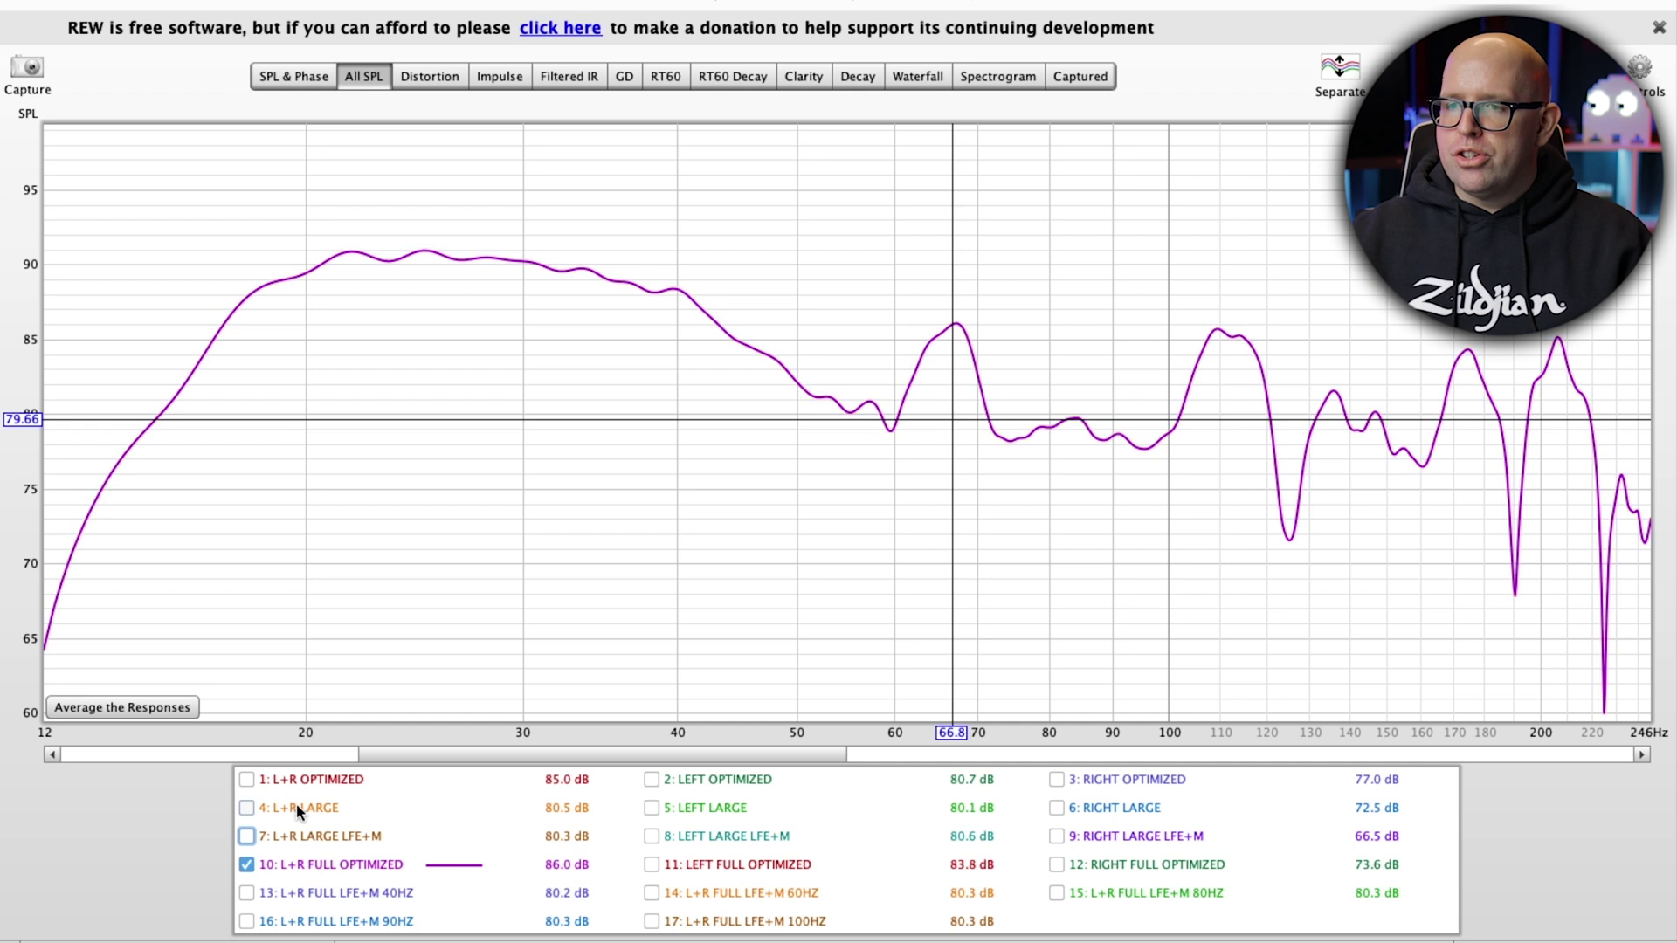
click(311, 779)
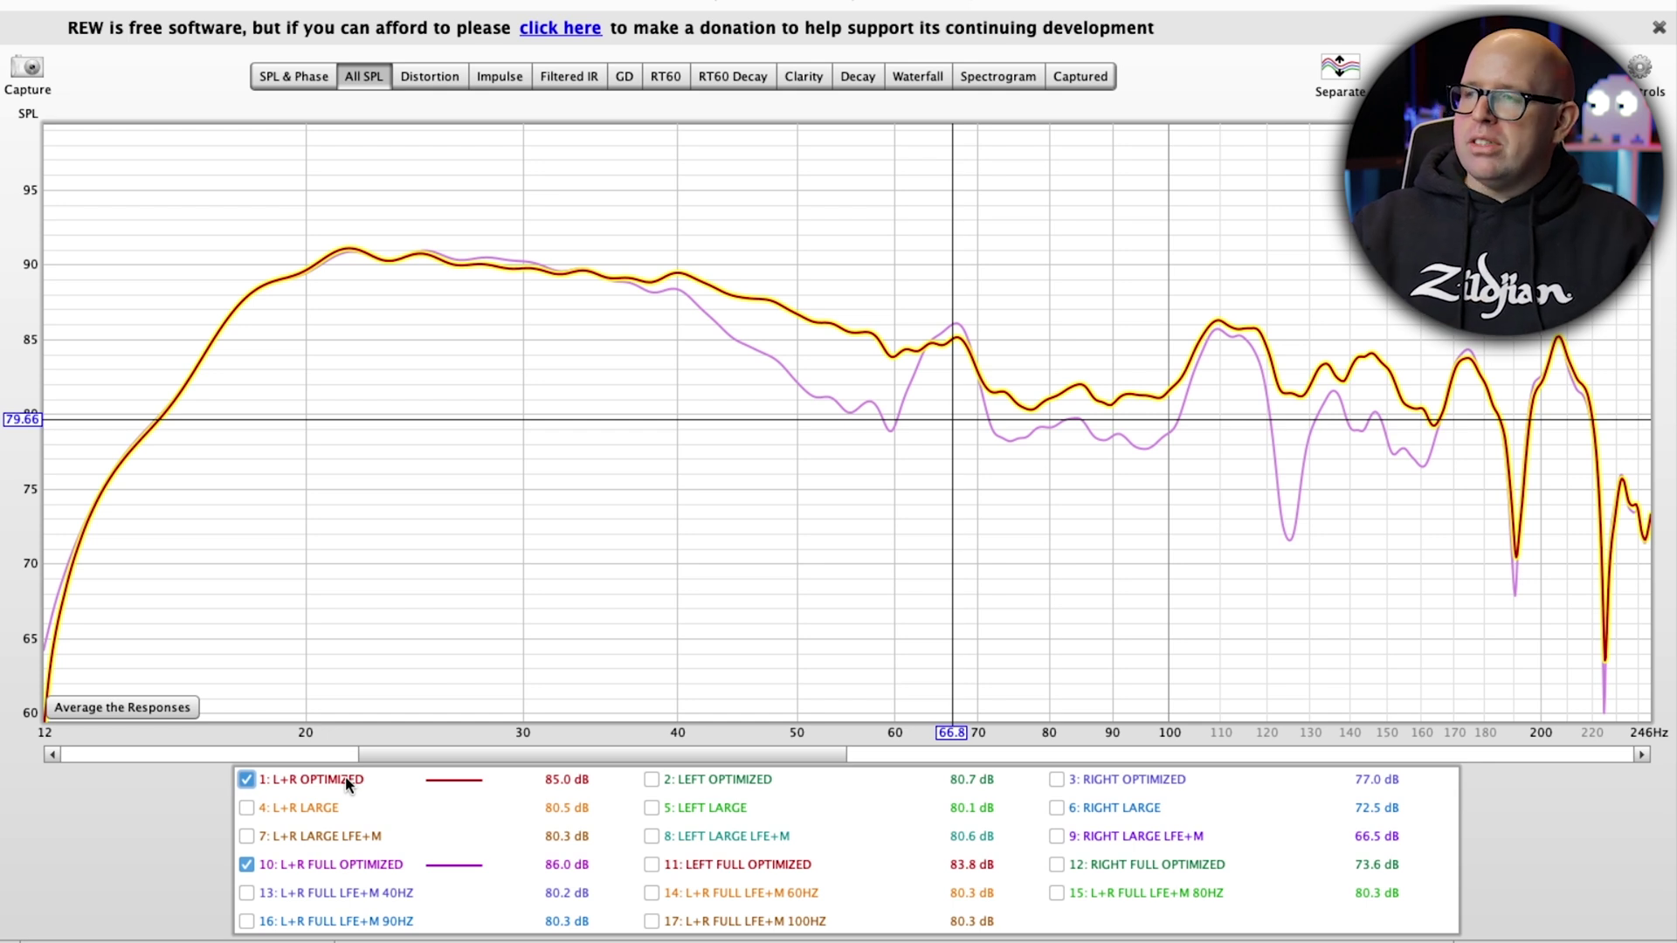
click(344, 775)
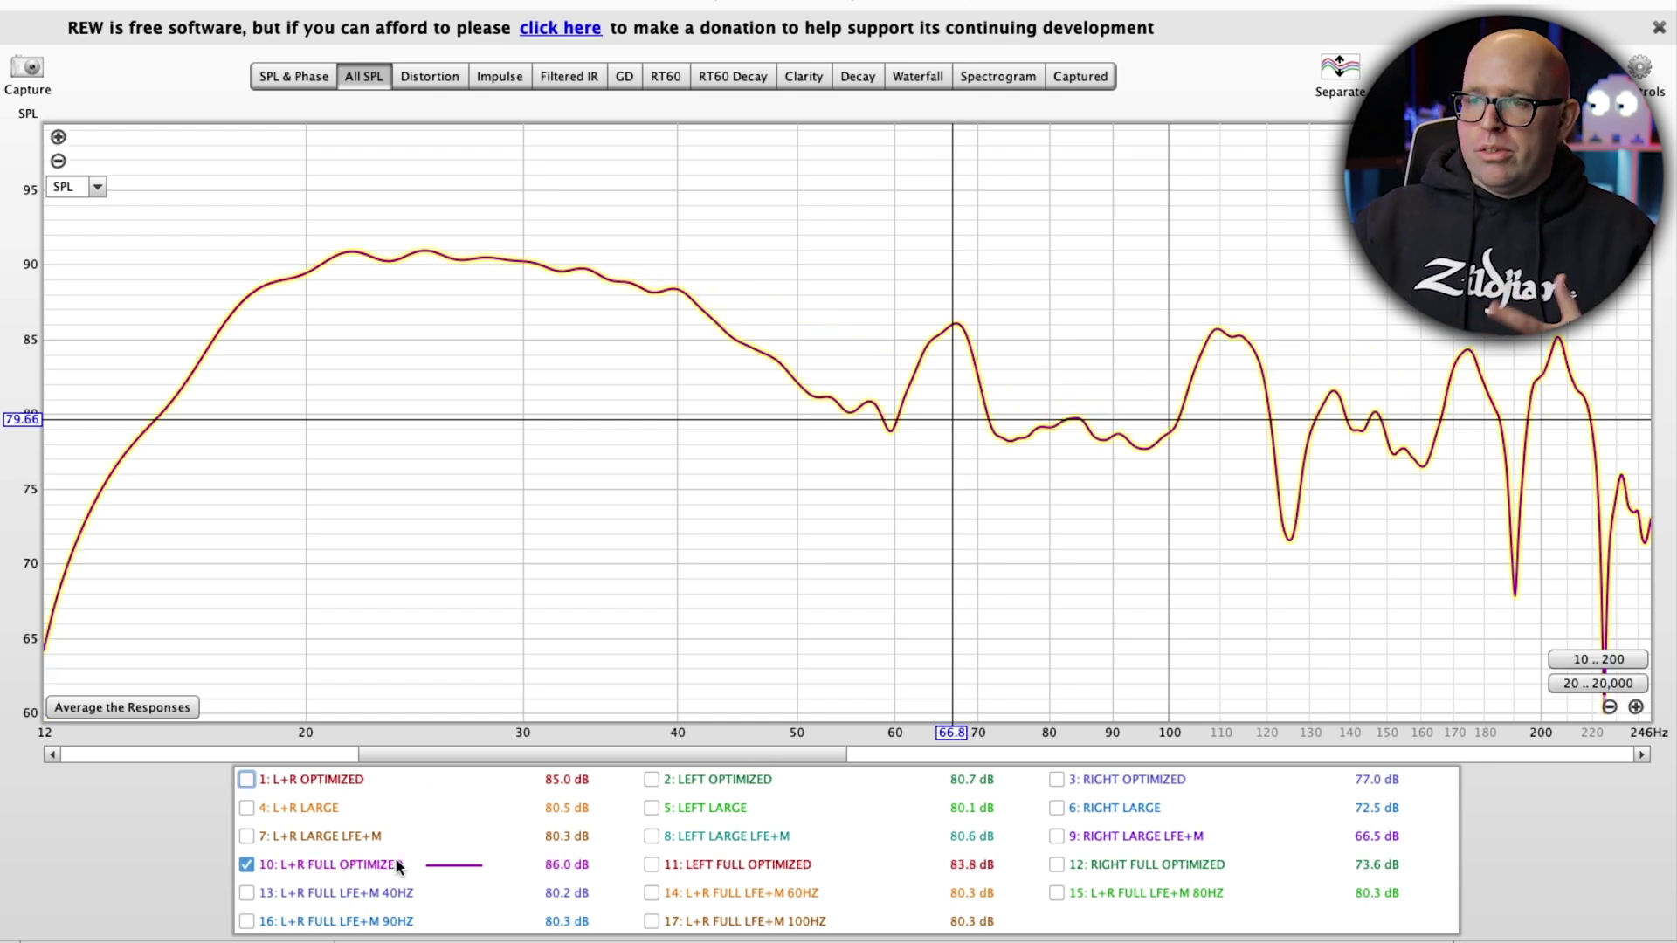
Step: Overlay LEFT FULL OPTIMIZED against LEFT OPTIMIZED, hiding L+R FULL OPTIMIZED
click(667, 863)
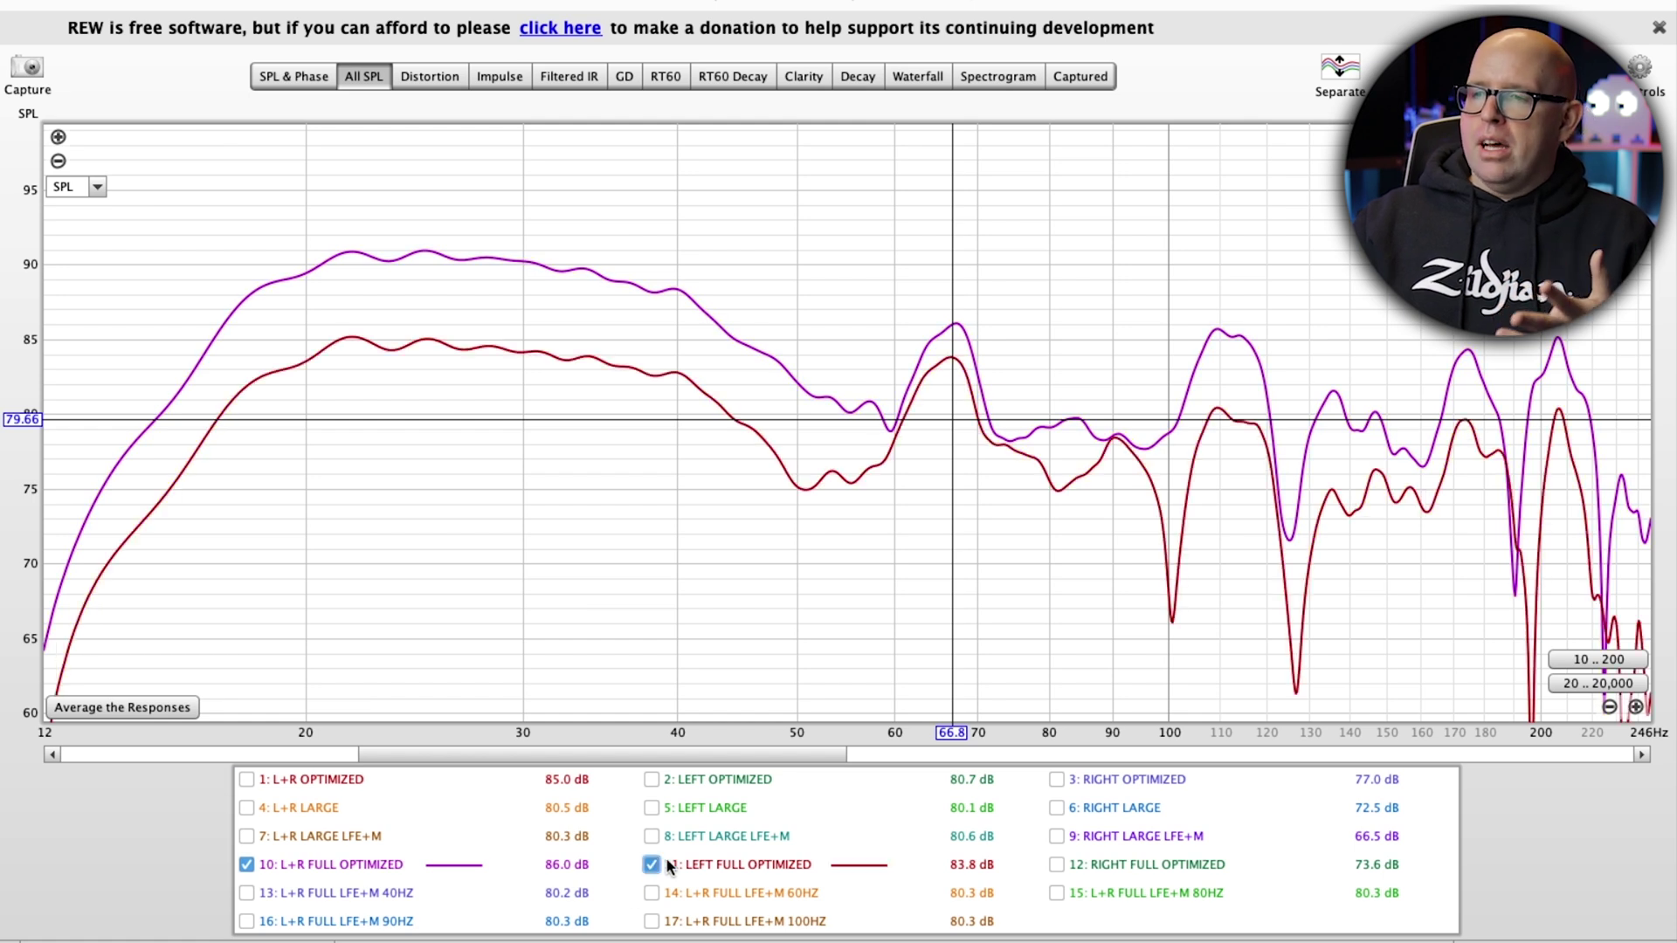
click(378, 861)
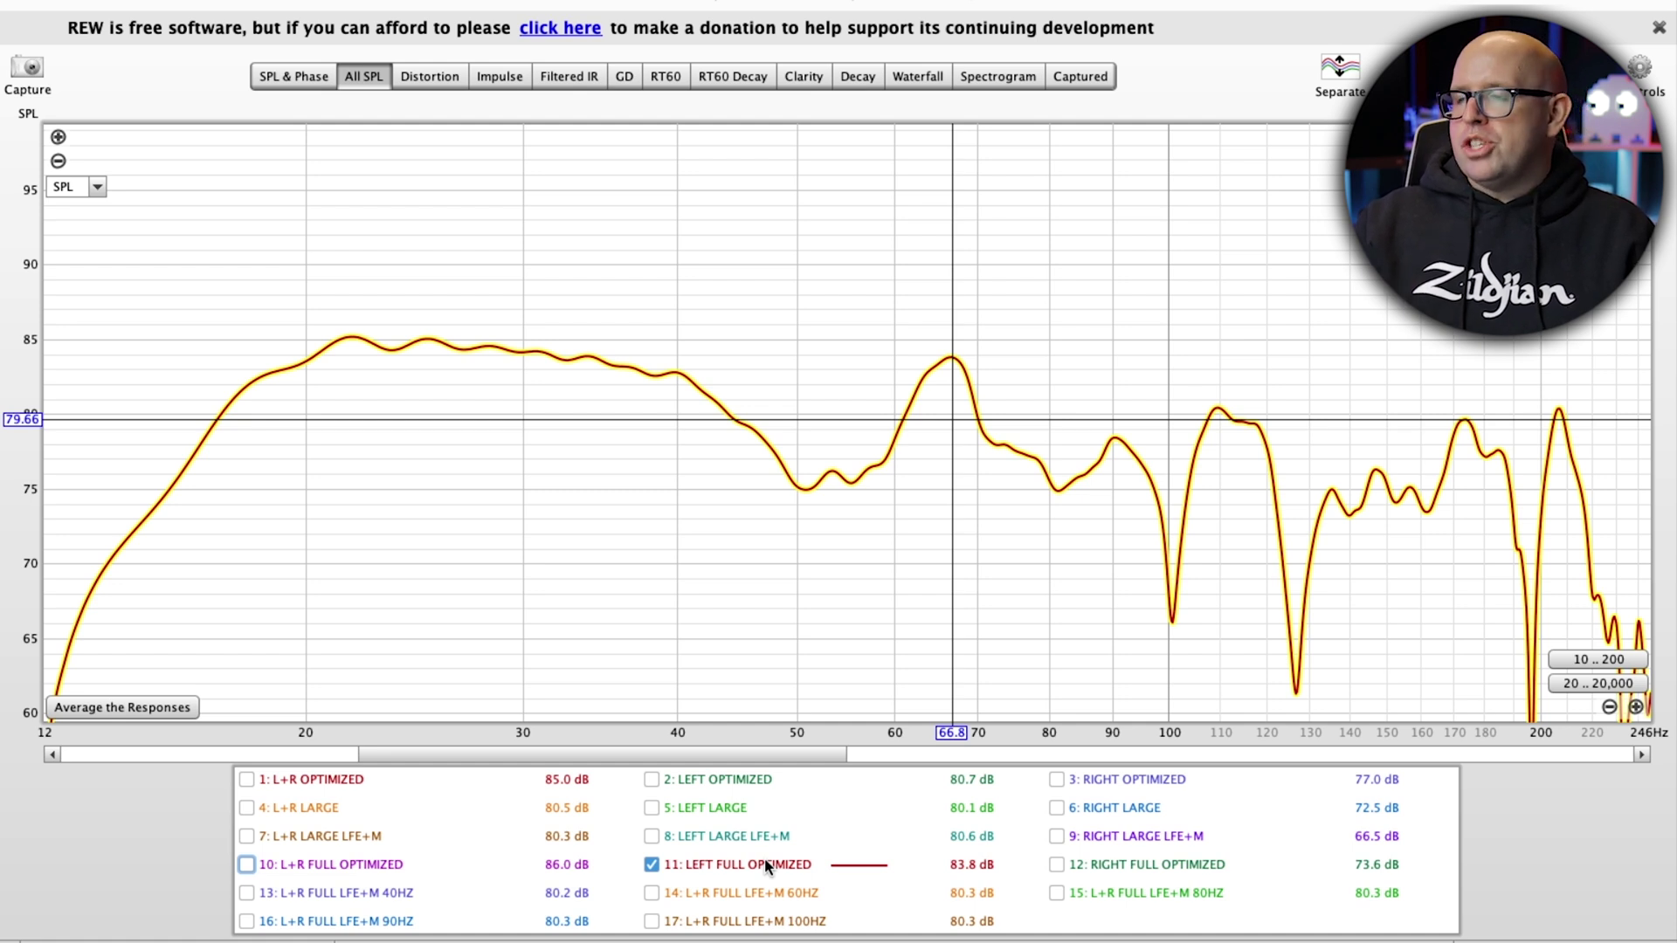
click(725, 780)
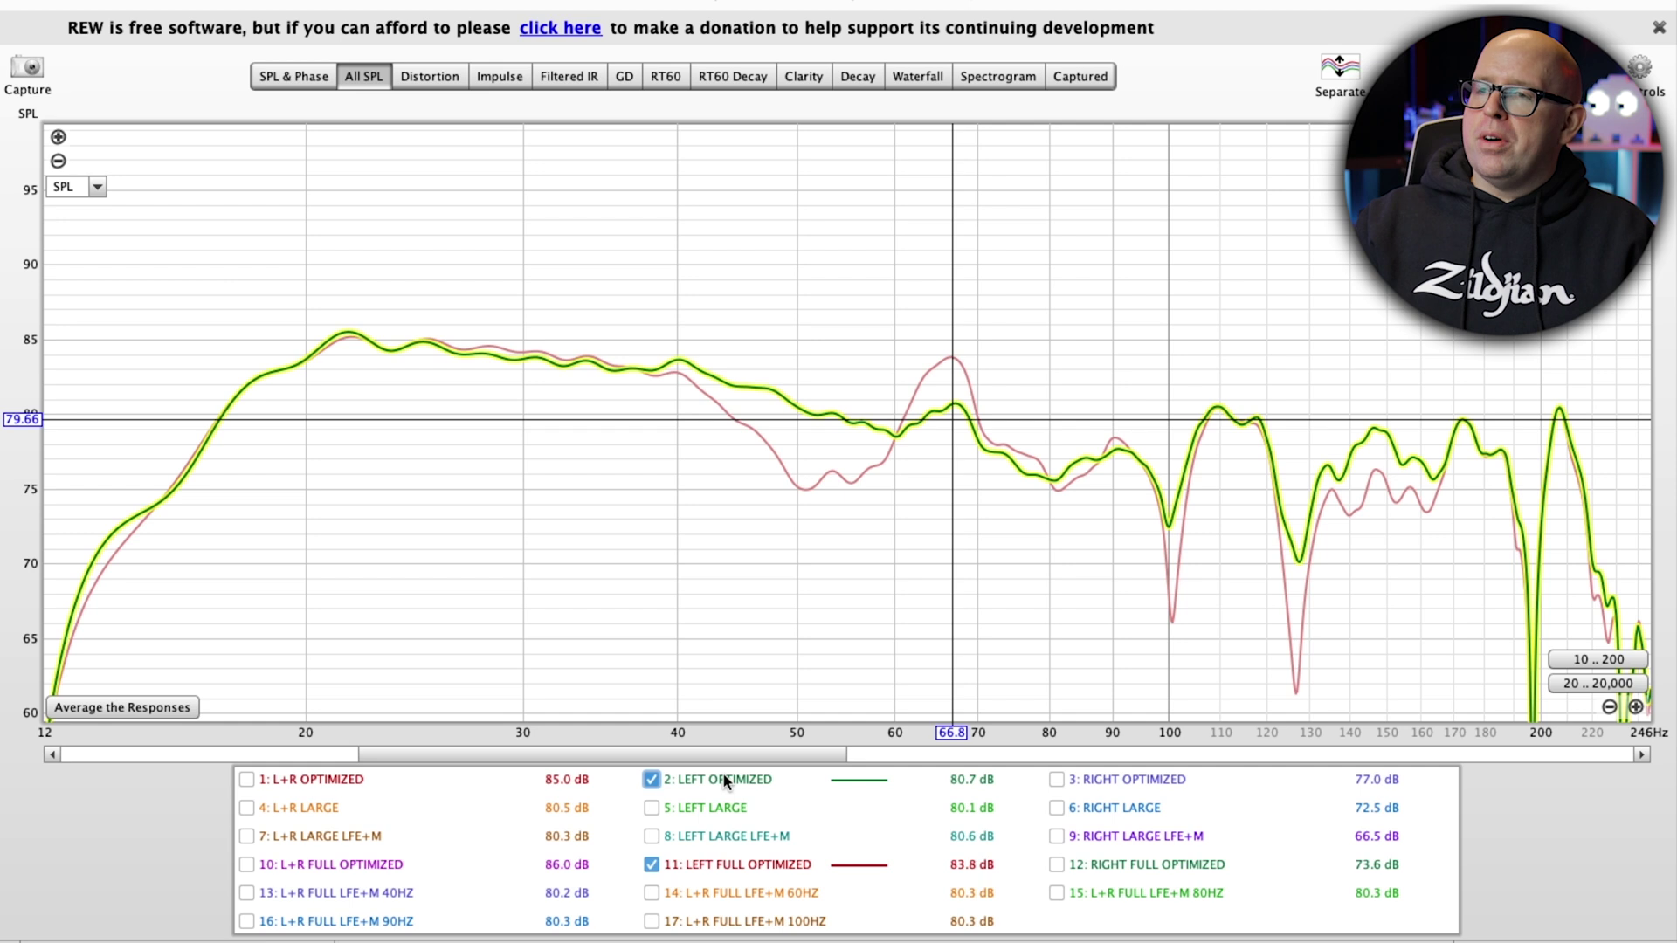
Step: Swap the left curves for RIGHT FULL OPTIMIZED and RIGHT OPTIMIZED, then add L+R OPTIMIZED
click(798, 861)
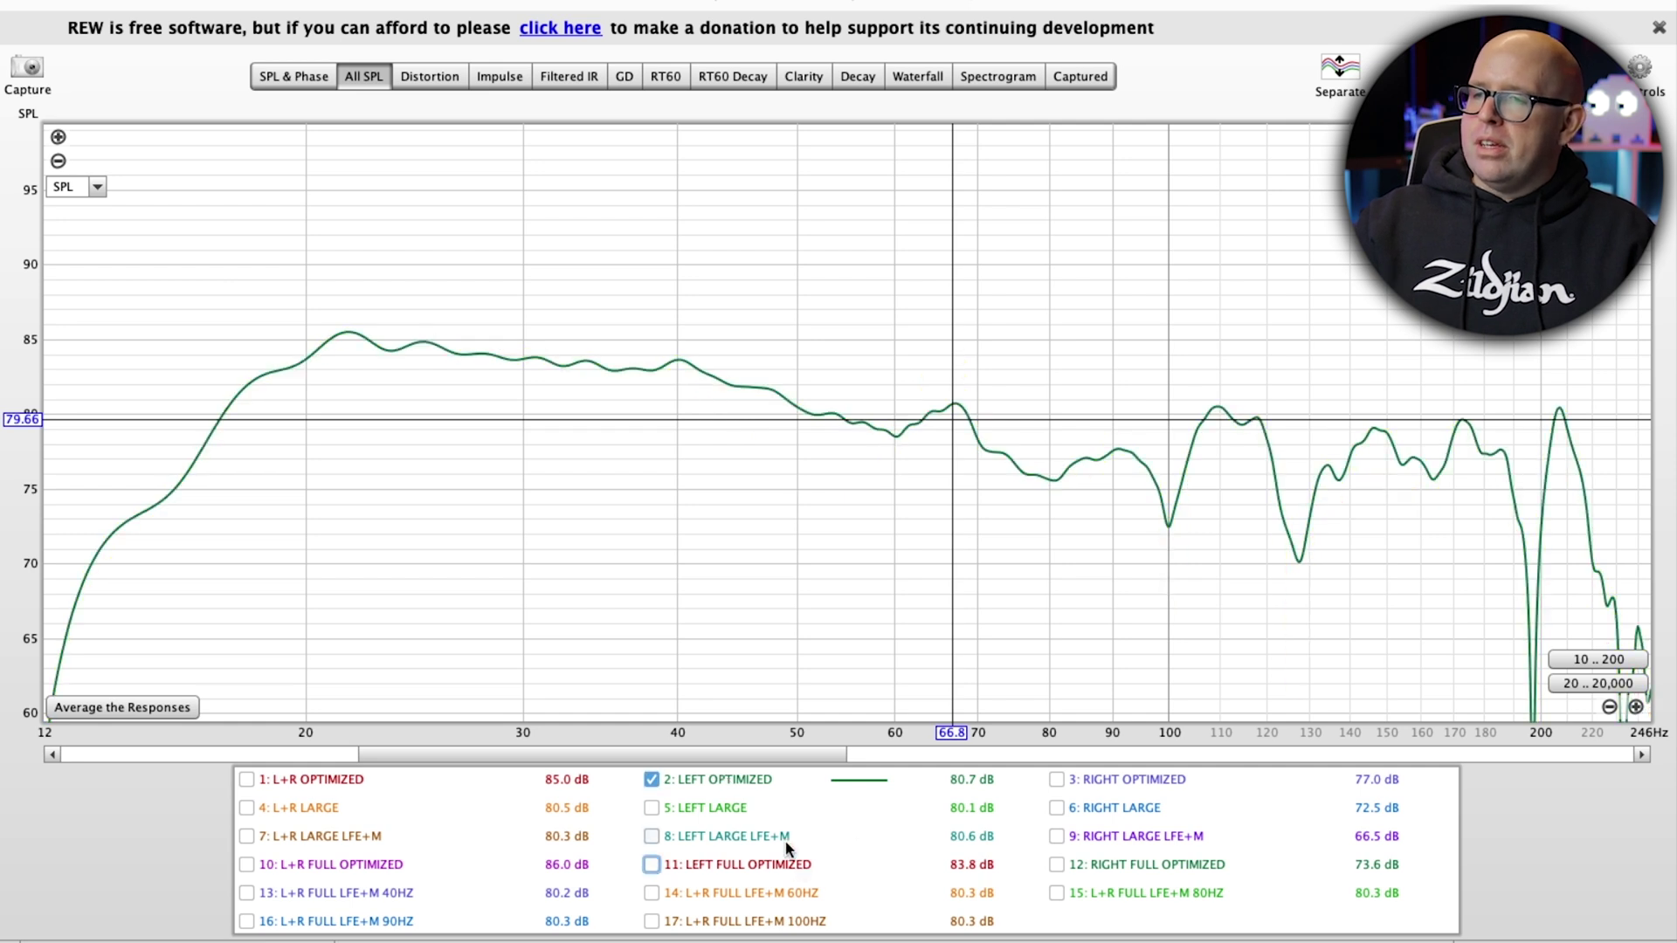
click(758, 782)
click(1140, 866)
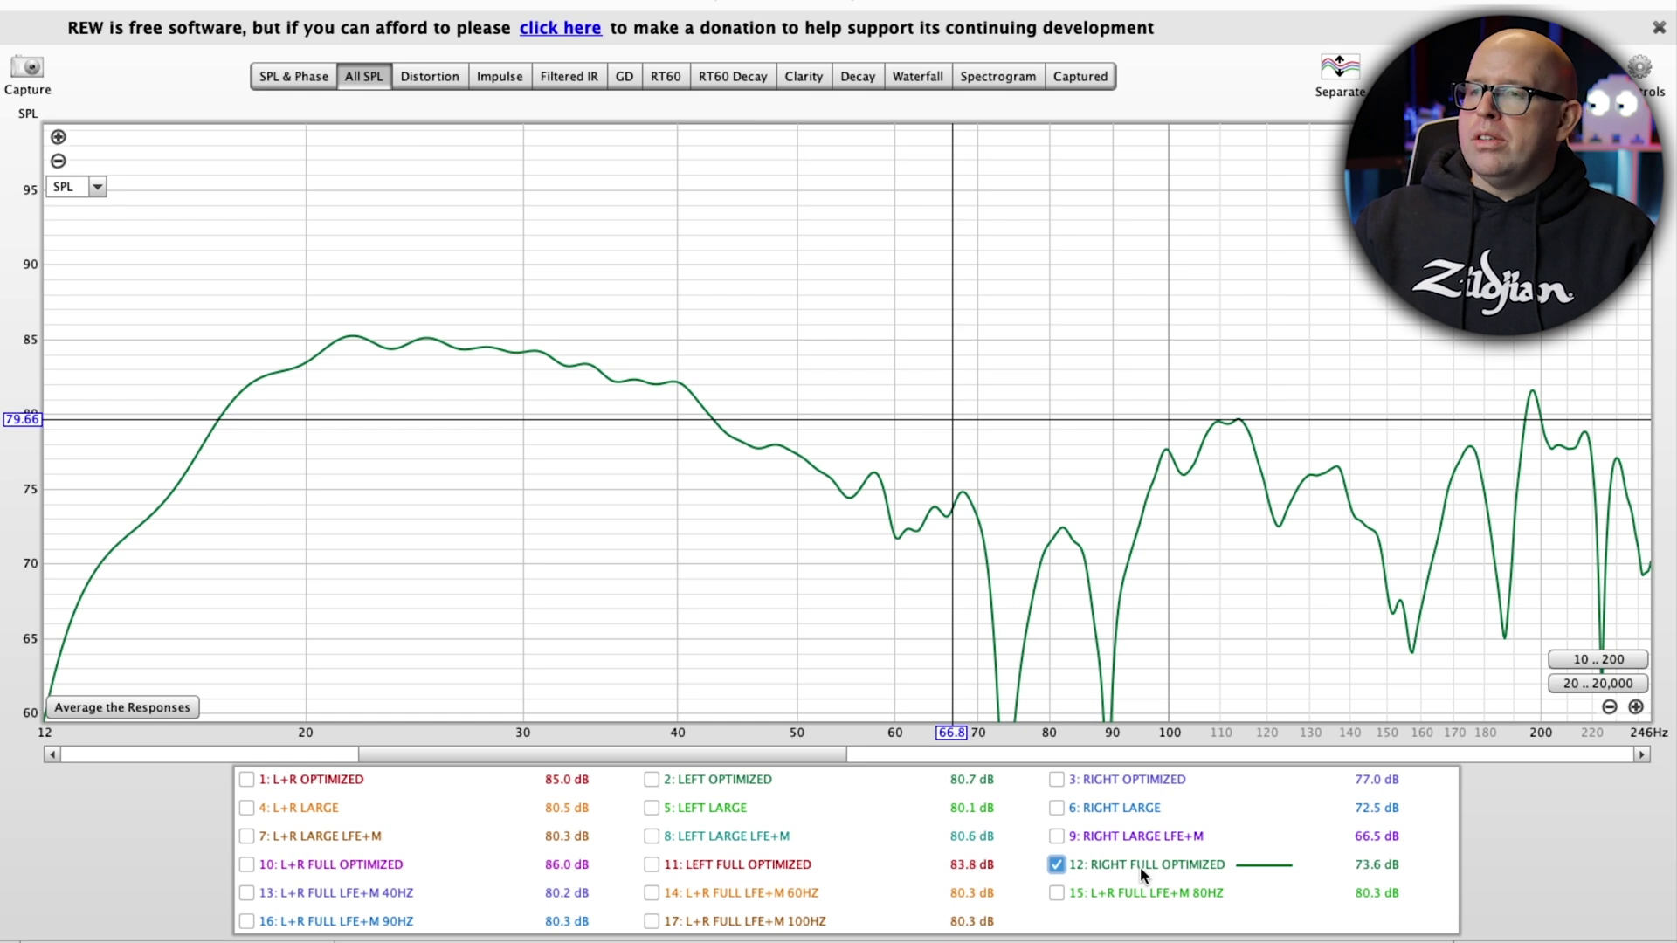
click(1152, 783)
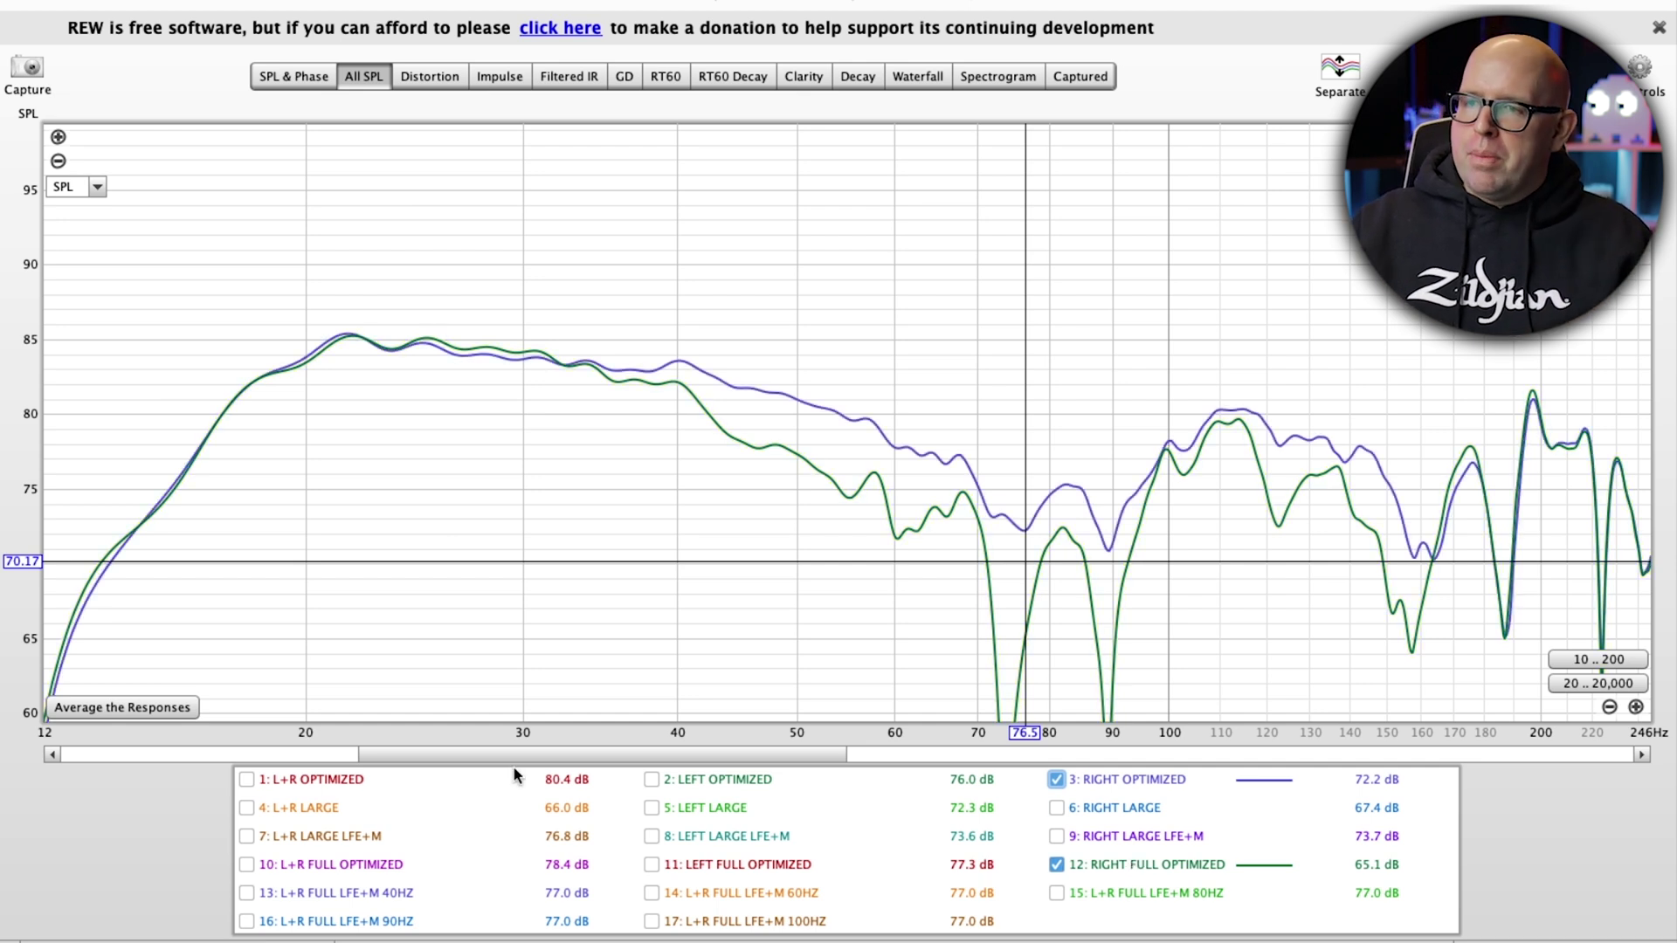
click(246, 779)
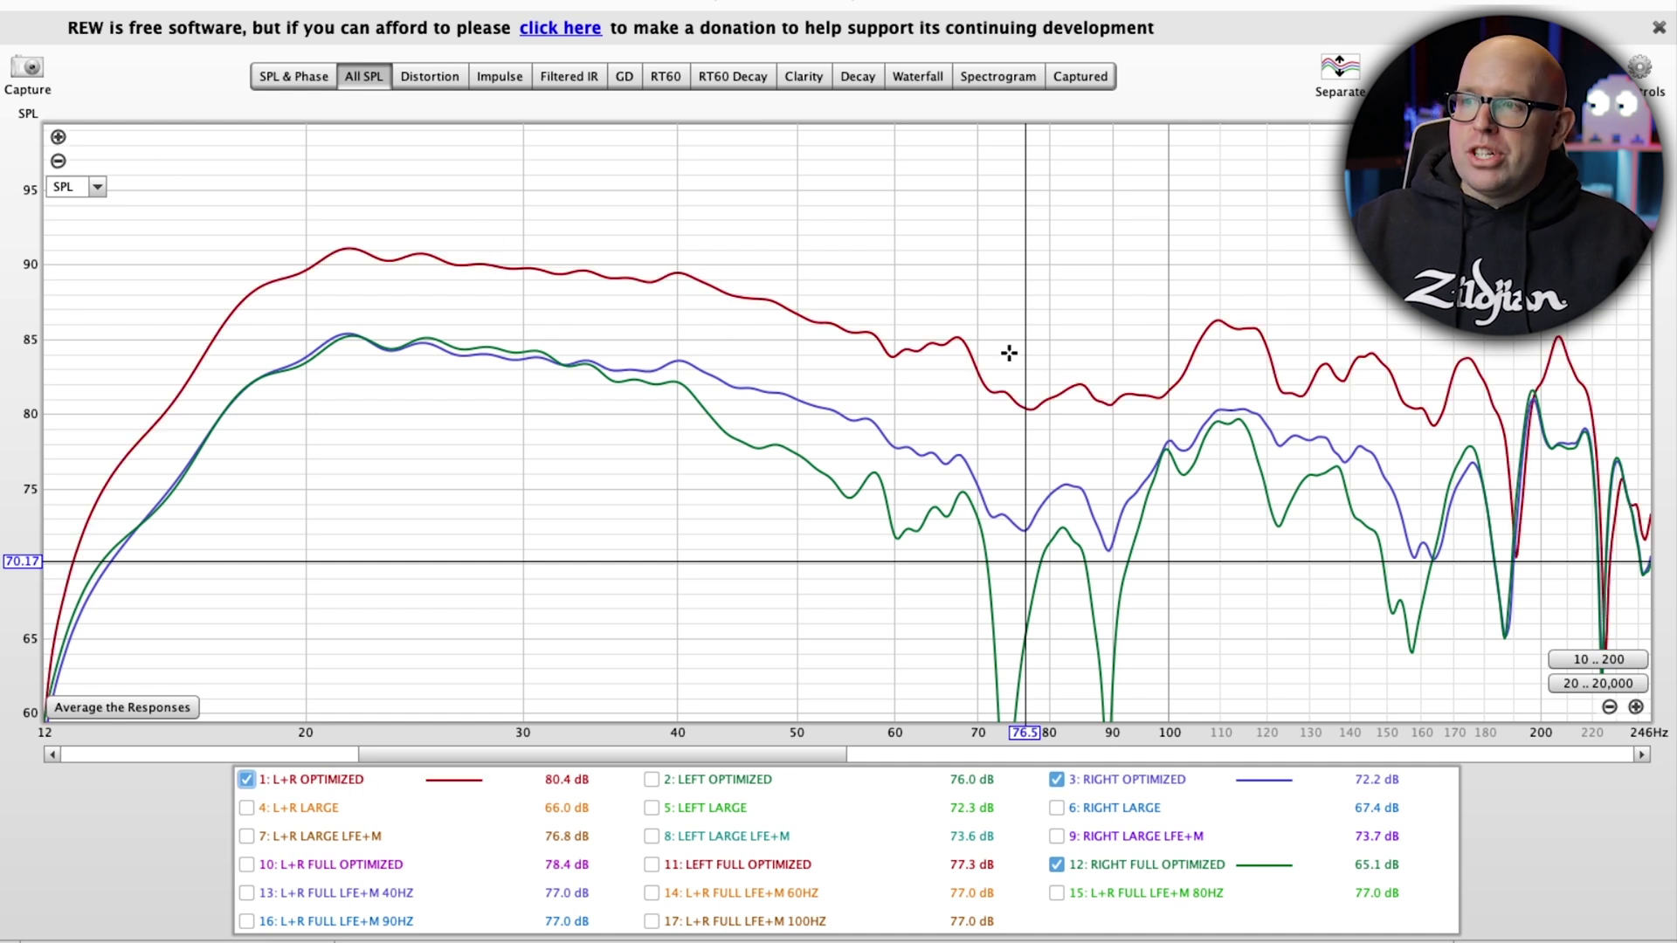
Step: Hide RIGHT FULL OPTIMIZED and RIGHT OPTIMIZED, leaving L+R FULL OPTIMIZED overlaid on L+R OPTIMIZED
click(1057, 865)
click(1057, 779)
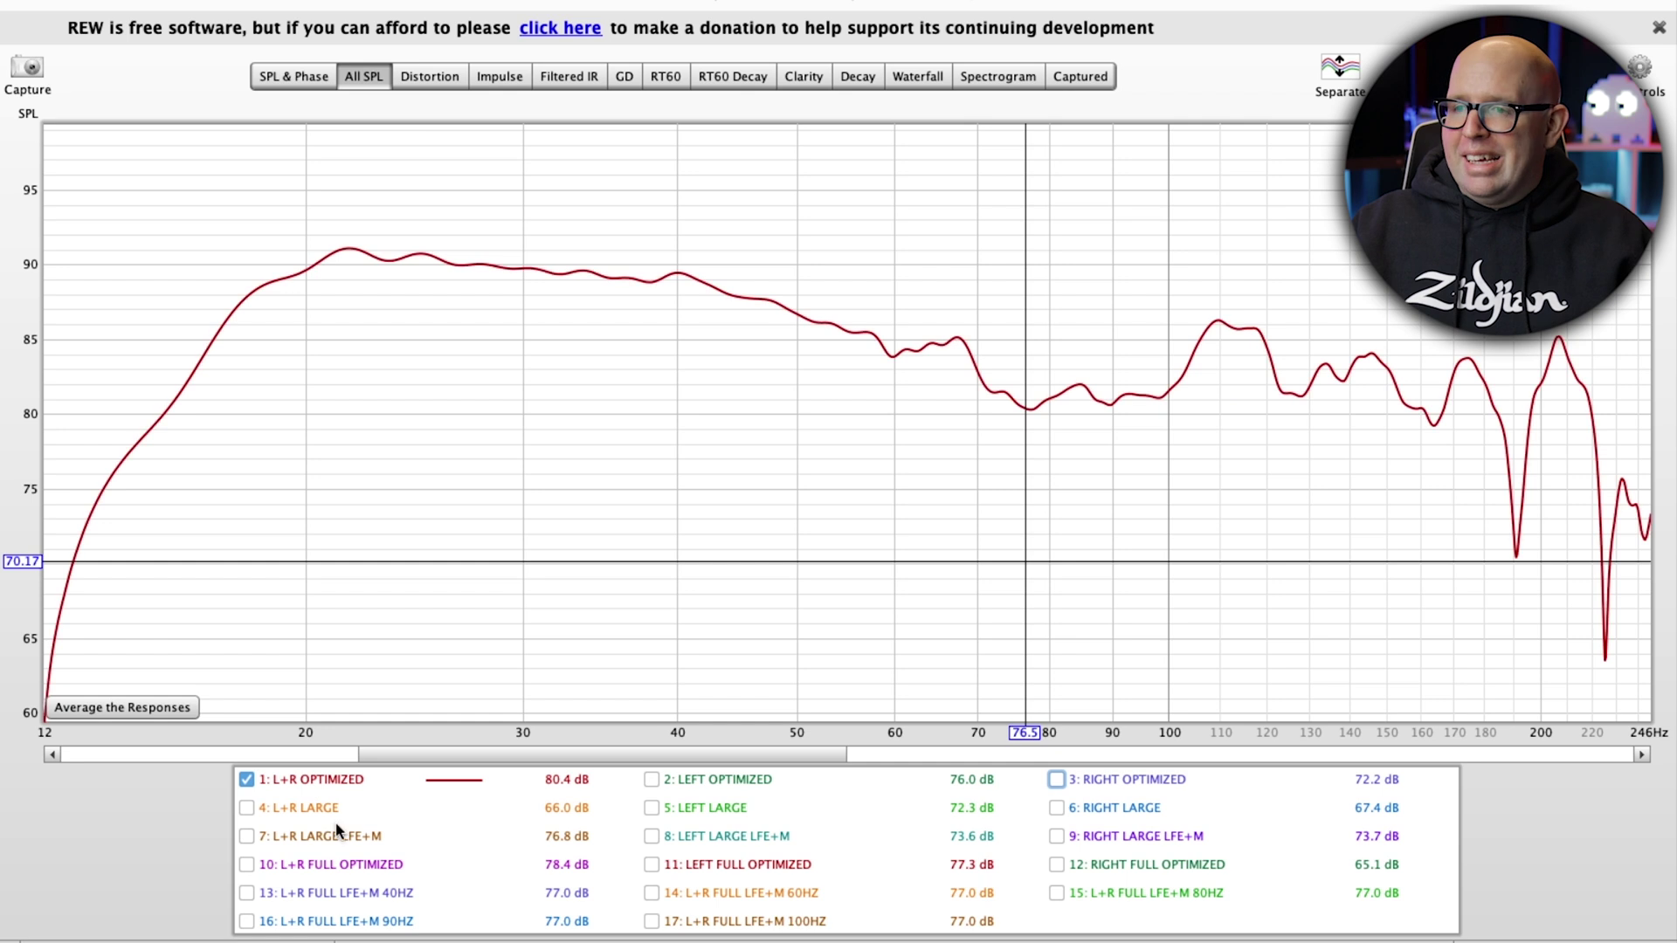
click(338, 861)
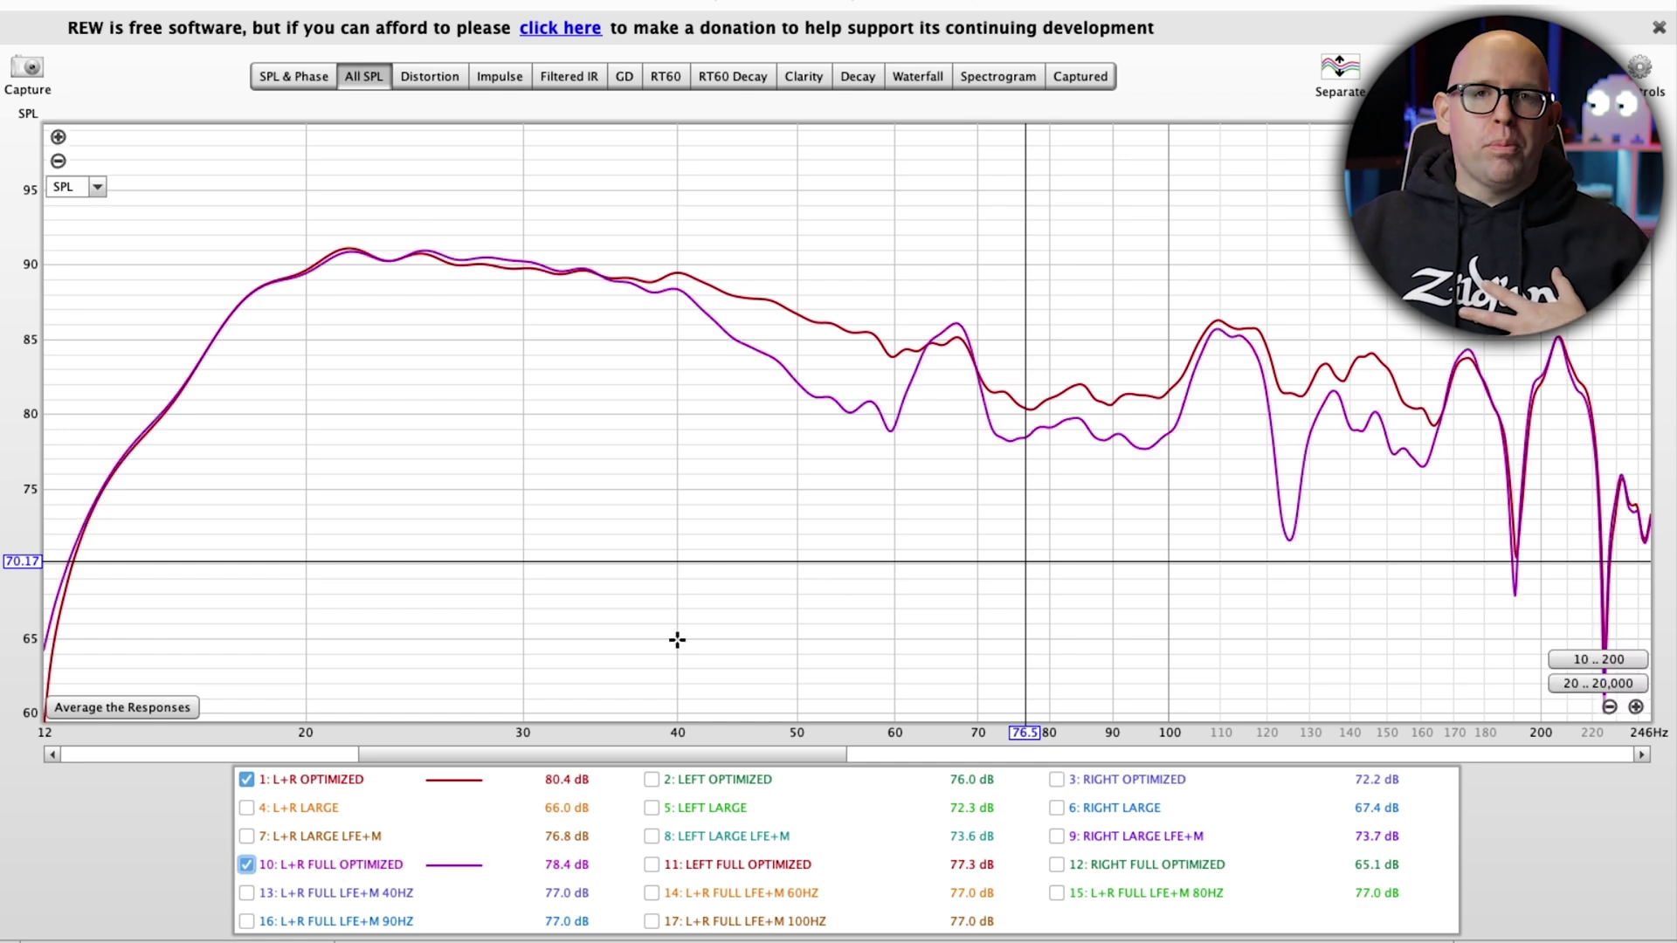